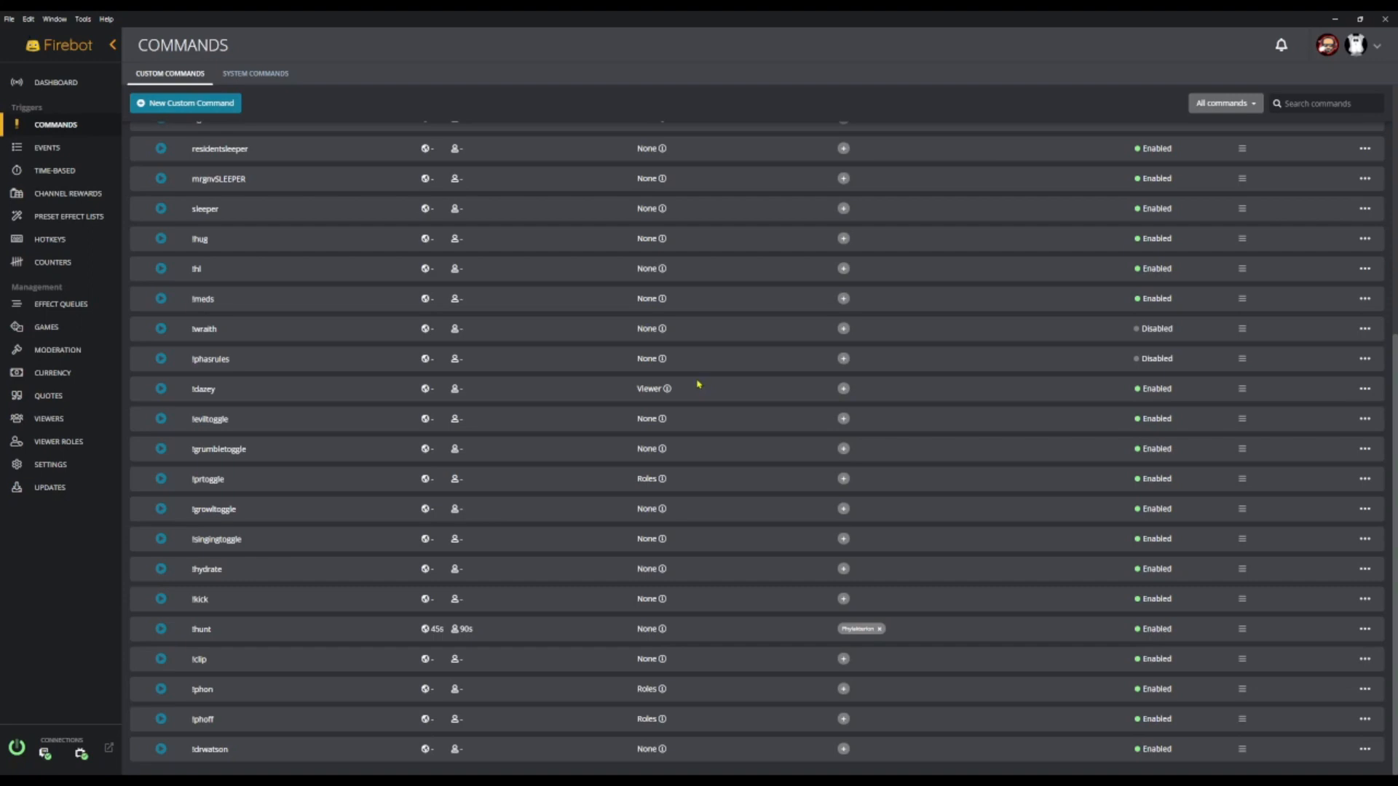
Start a new custom command with the trigger !hunt
left_click(58, 83)
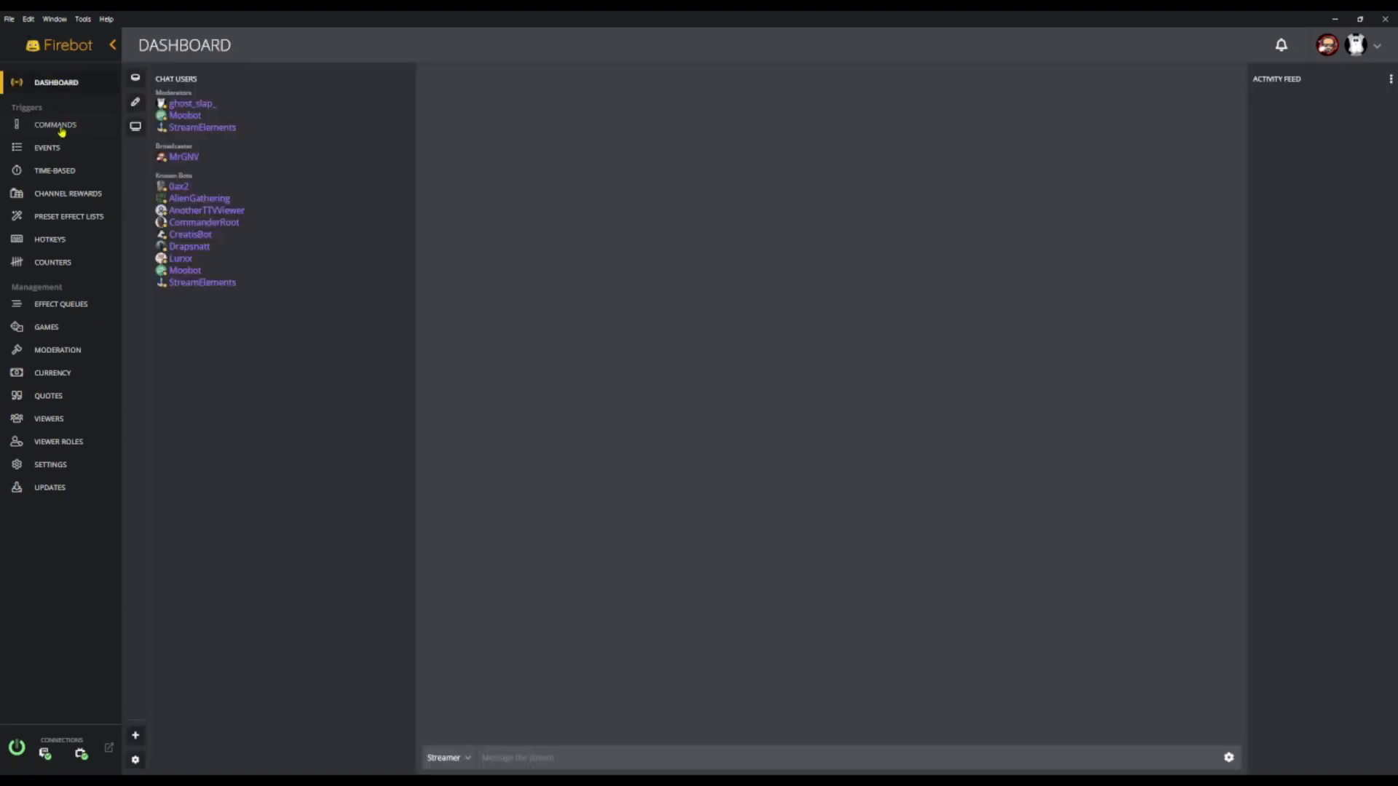
left_click(61, 130)
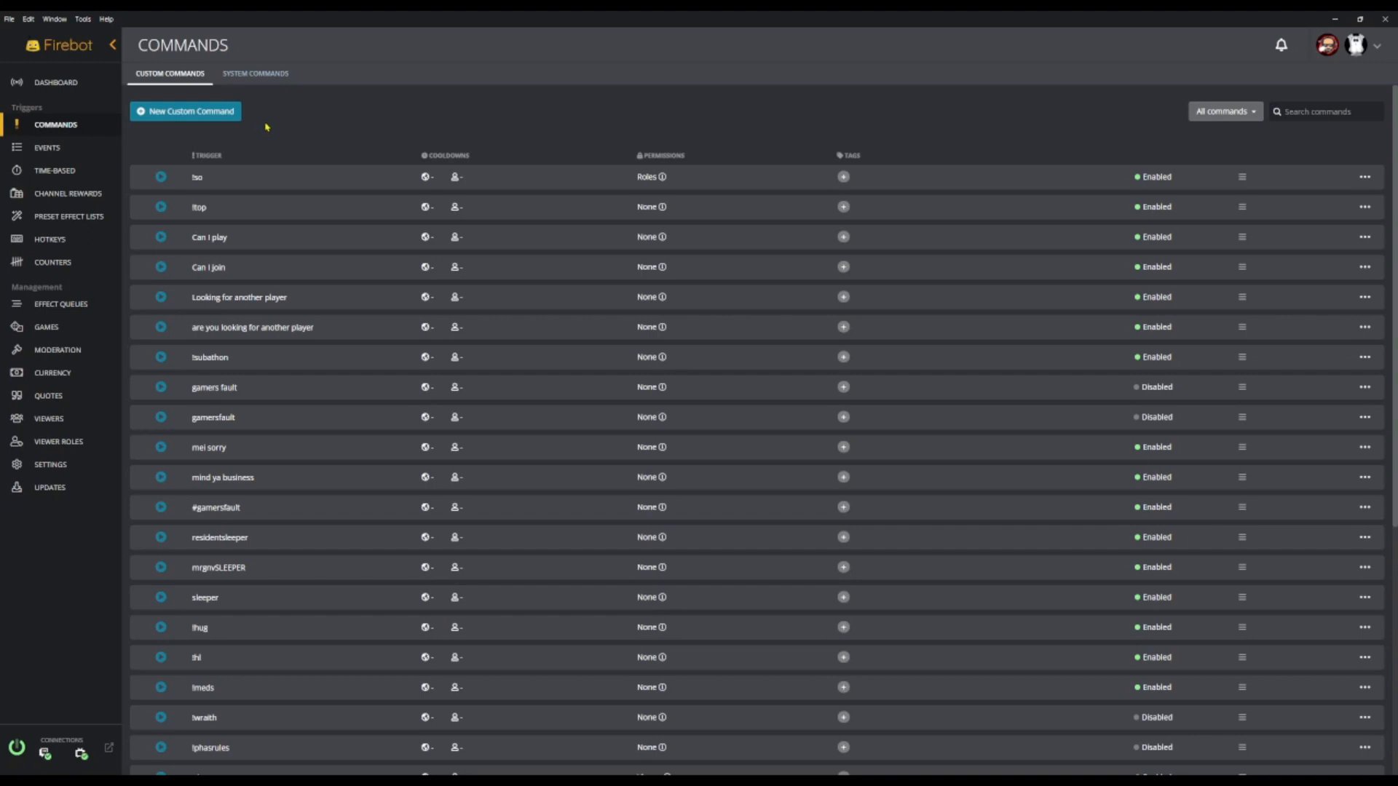
left_click(191, 111)
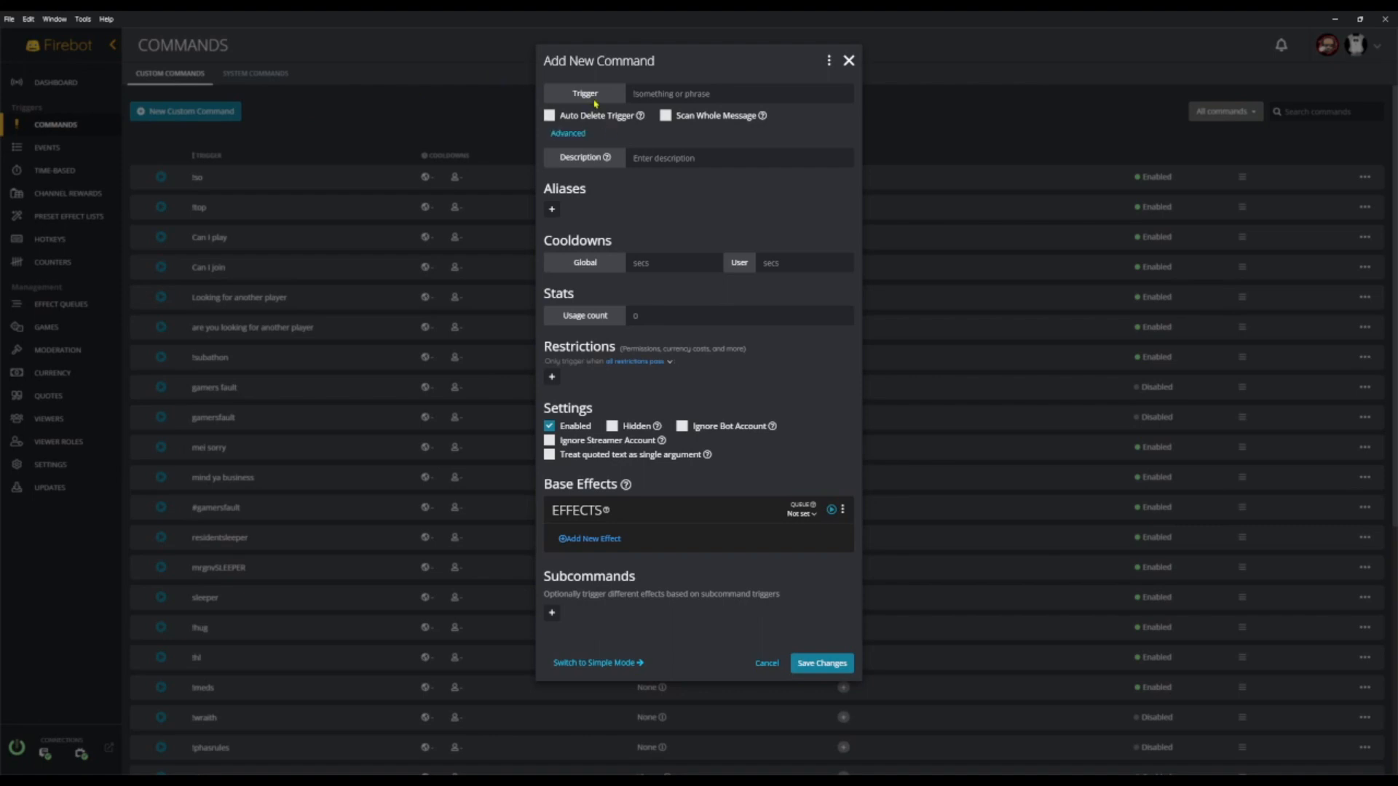
left_click(700, 95)
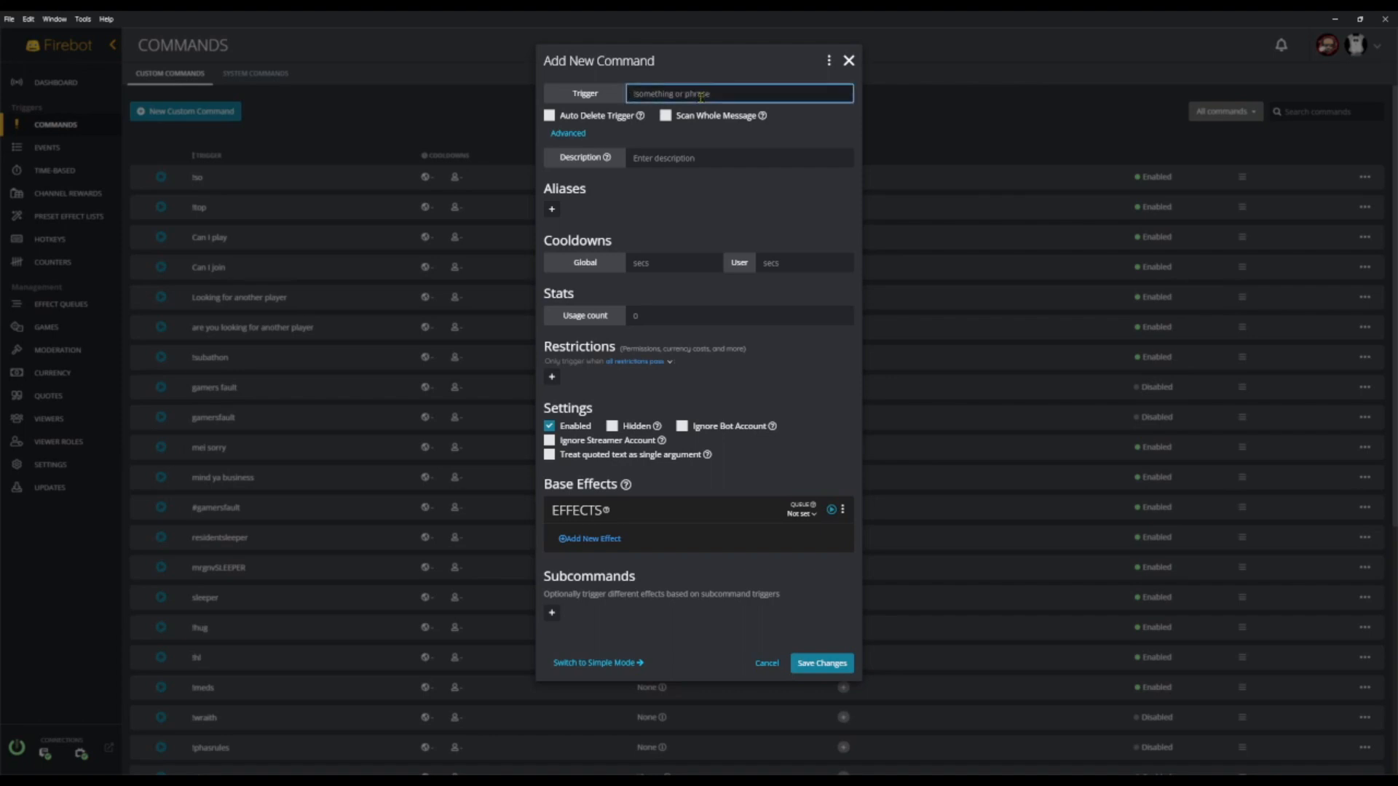
type("!hunt")
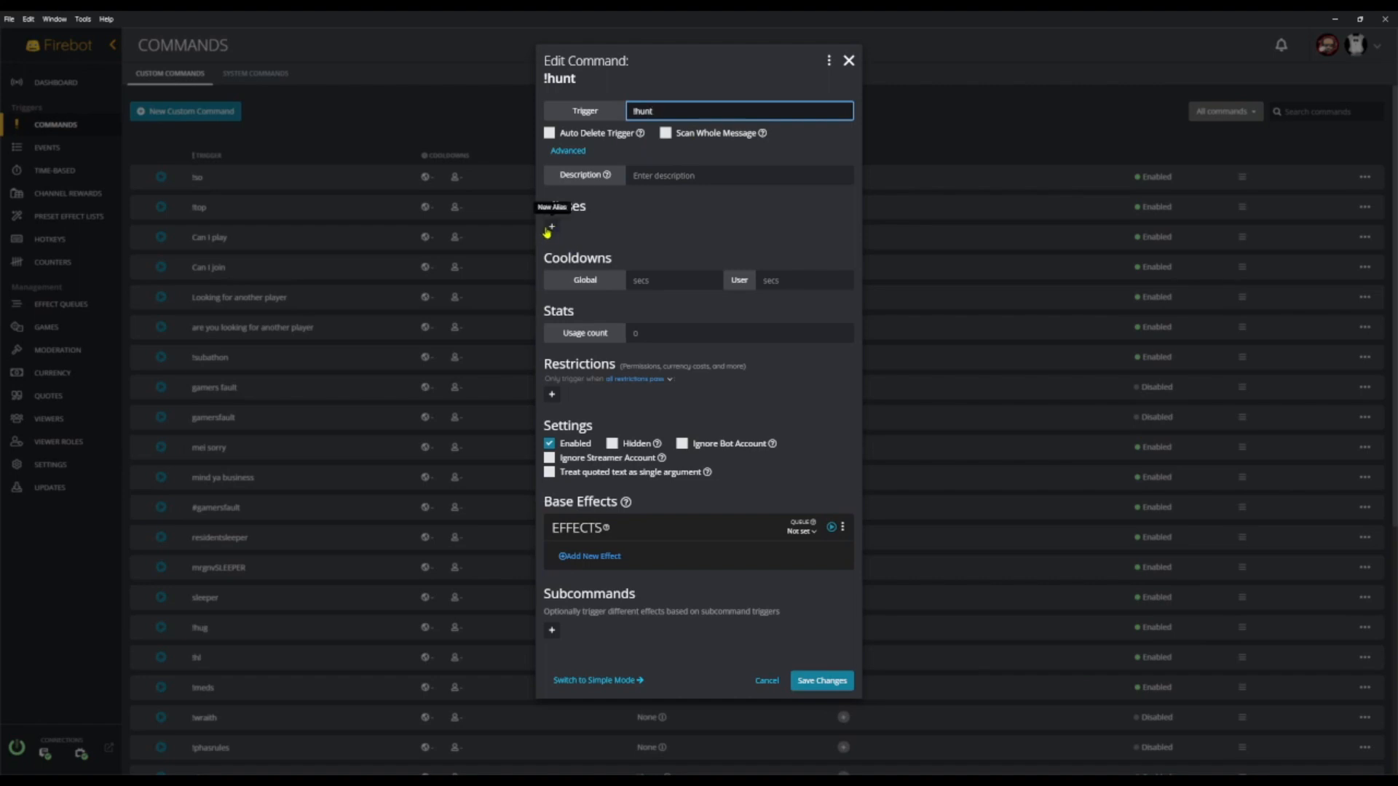
Add !huntsound as an alias of the !hunt command
left_click(624, 226)
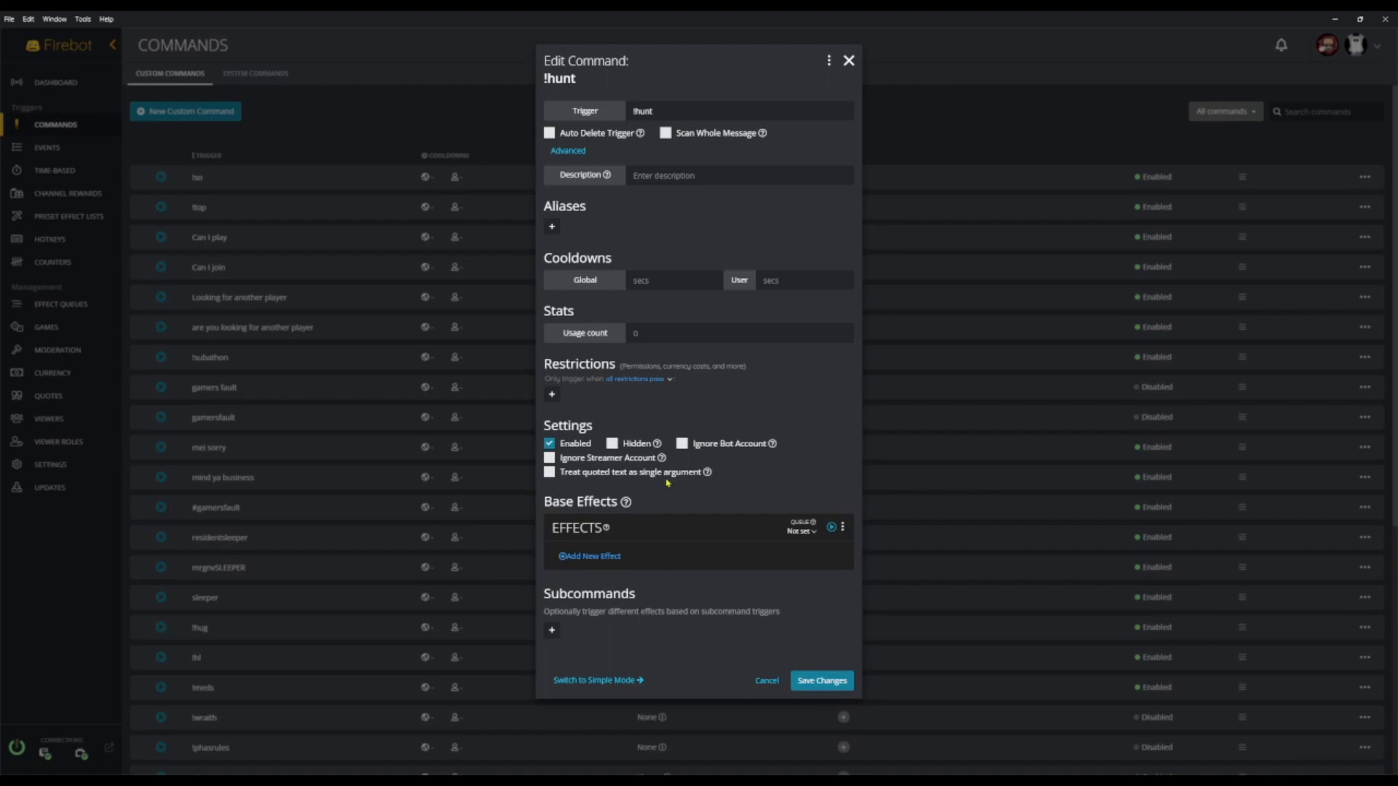
left_click(699, 474)
left_click(700, 470)
left_click(551, 227)
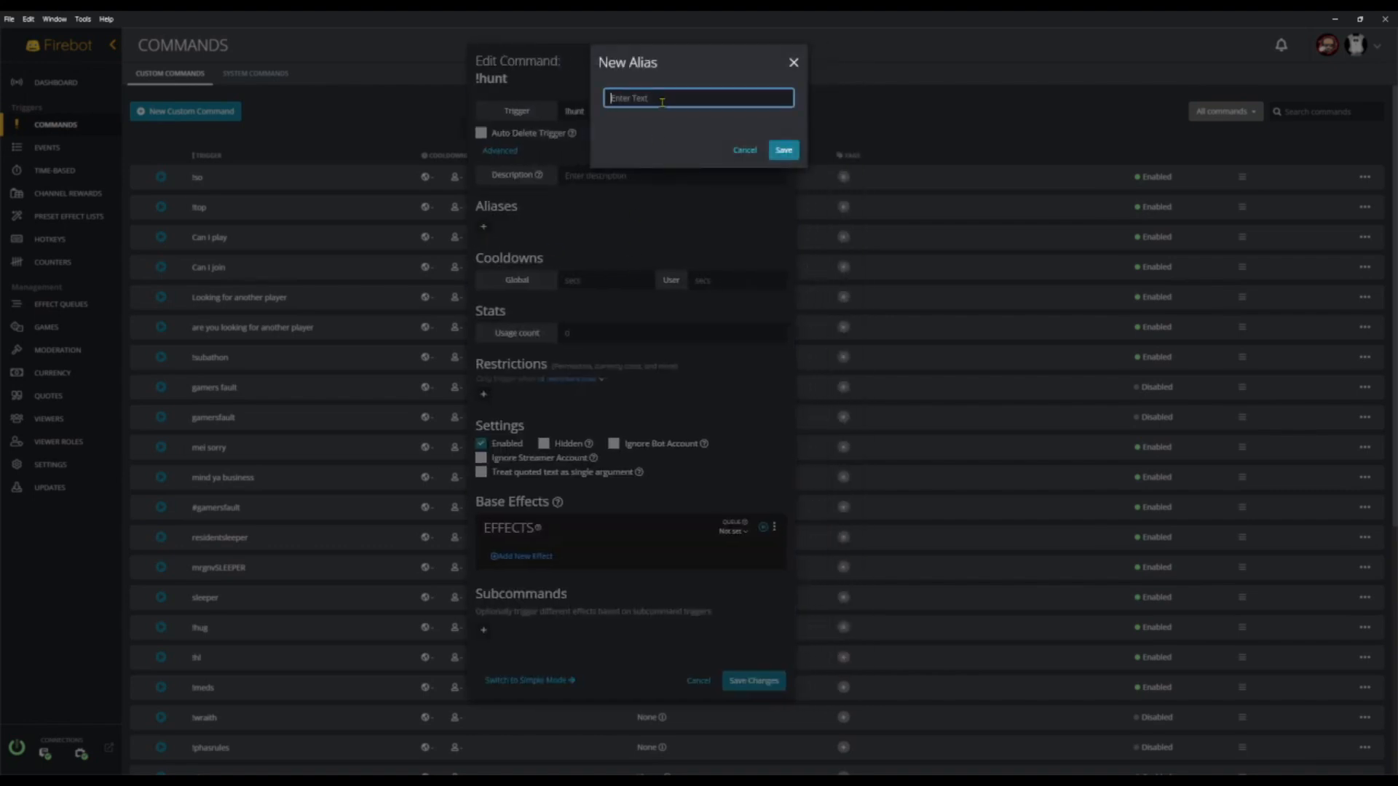
type("/!huntsound")
left_click(618, 102)
key("BackSpace")
key("BackSpace")
type("!")
left_click(783, 150)
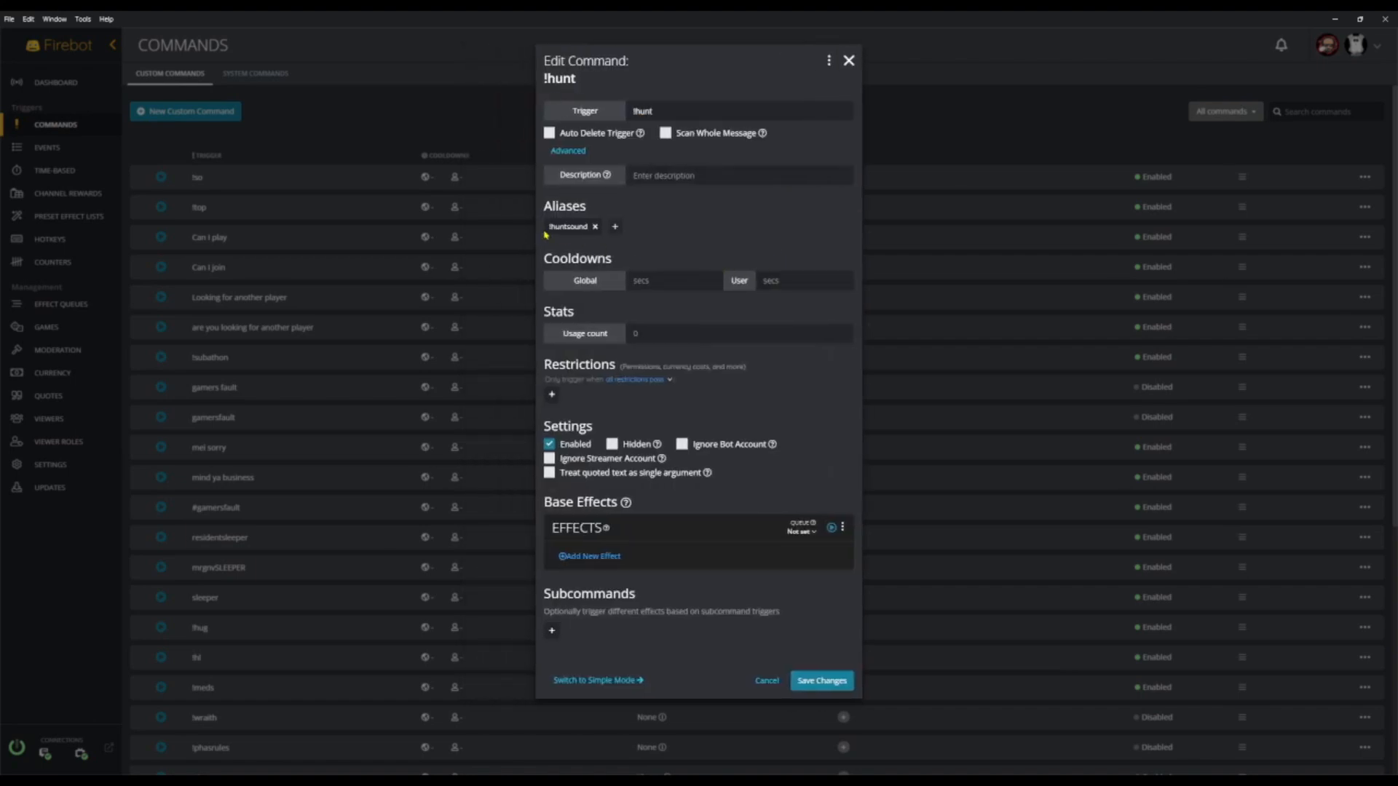
Add three more aliases to the !hunt command: !event, !teleport and !droptool
left_click(614, 226)
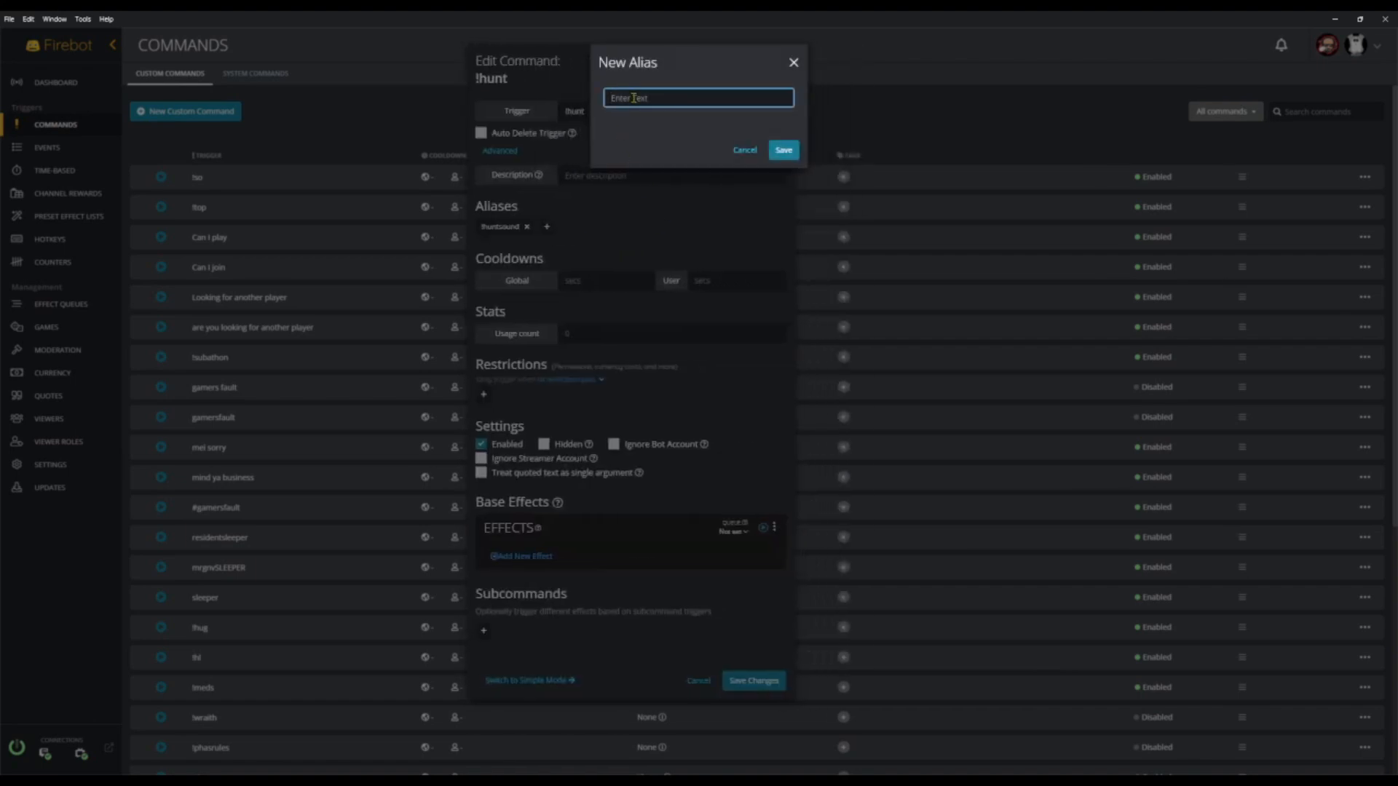
type("levelt")
left_click(783, 150)
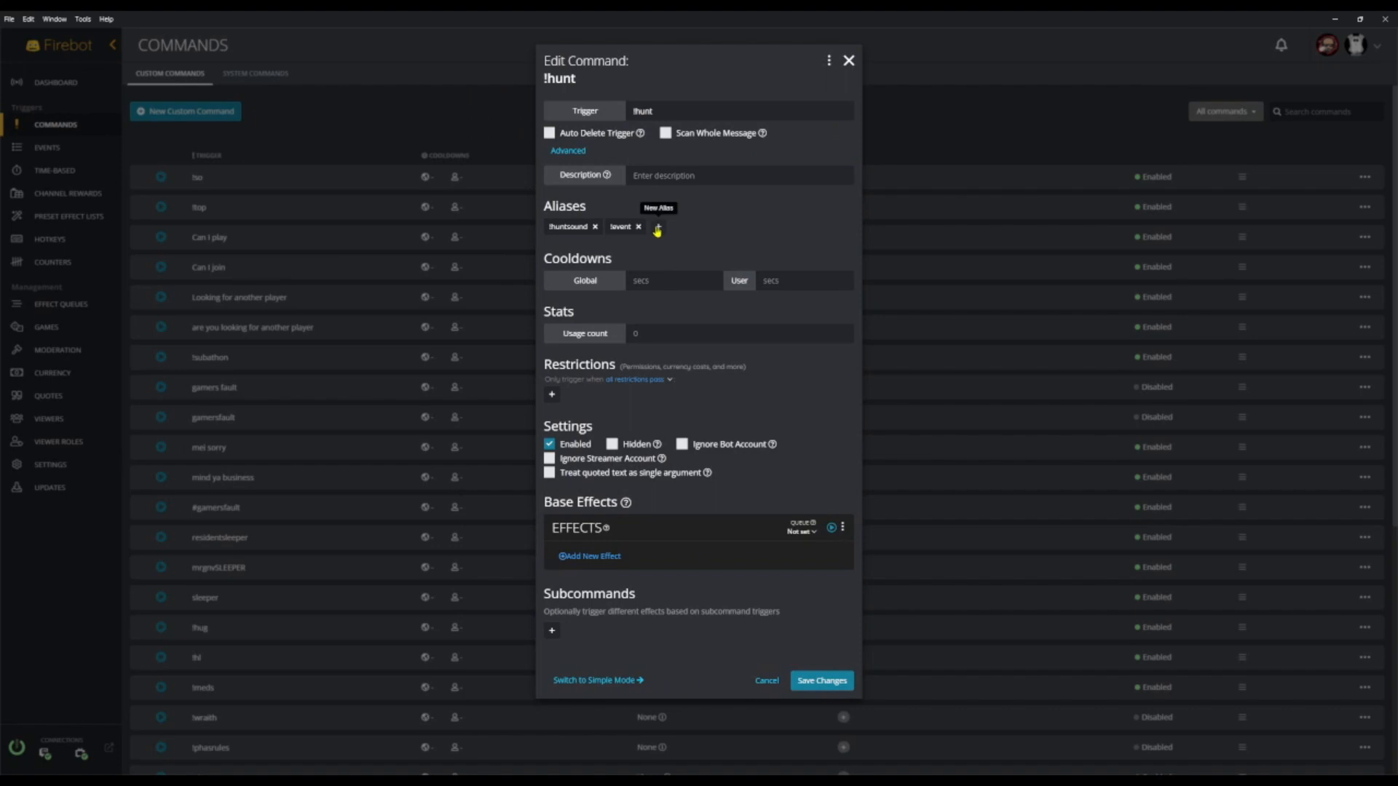
left_click(657, 228)
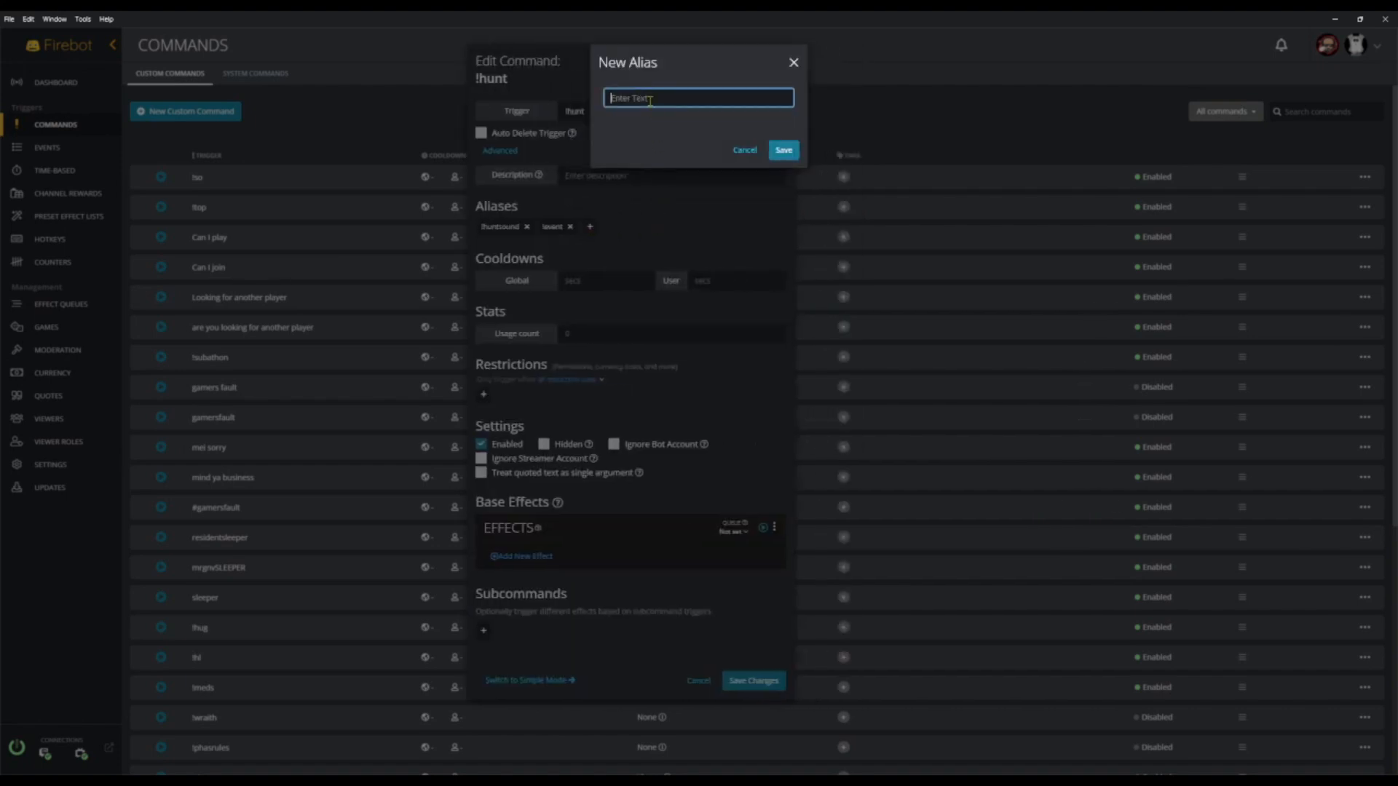
type("!teleport")
left_click(783, 150)
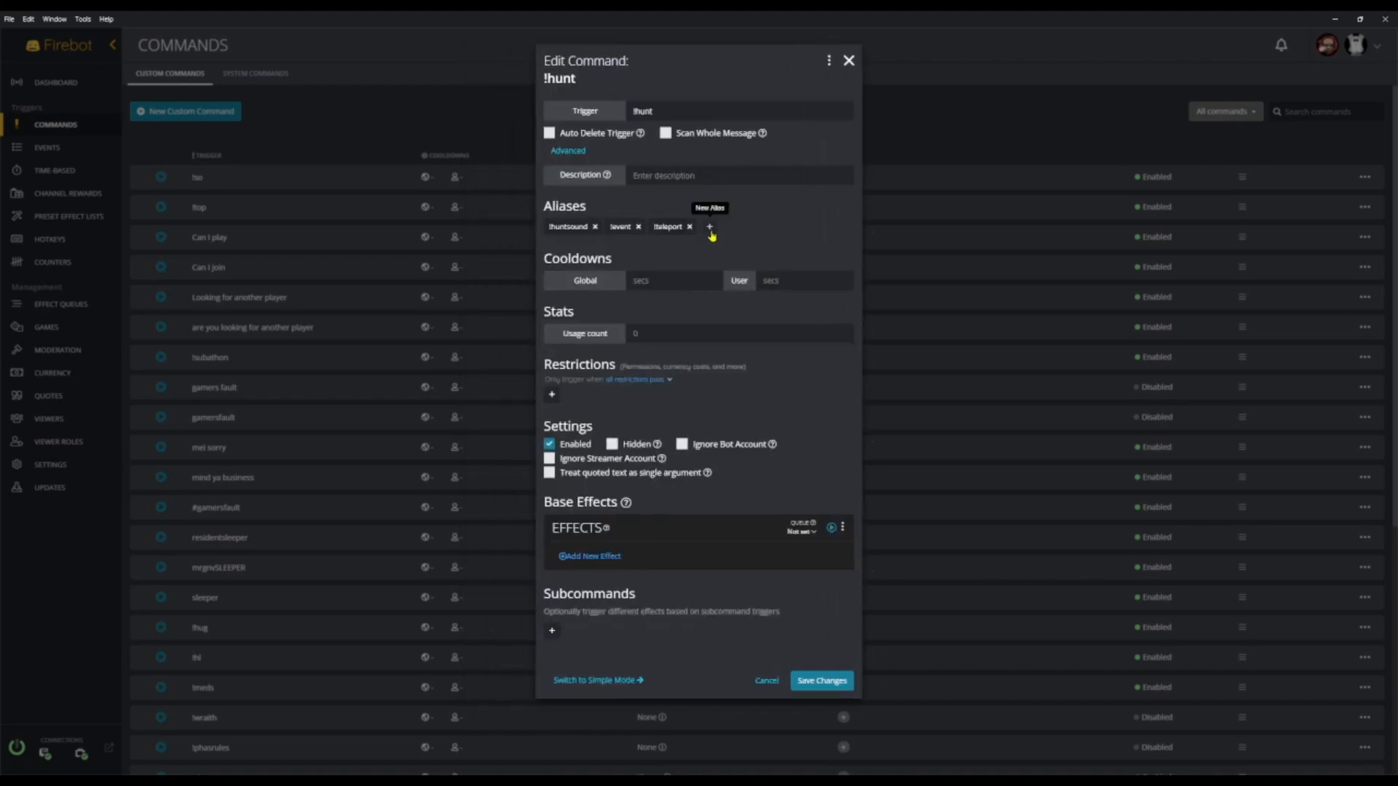
left_click(709, 228)
type("!dropcool")
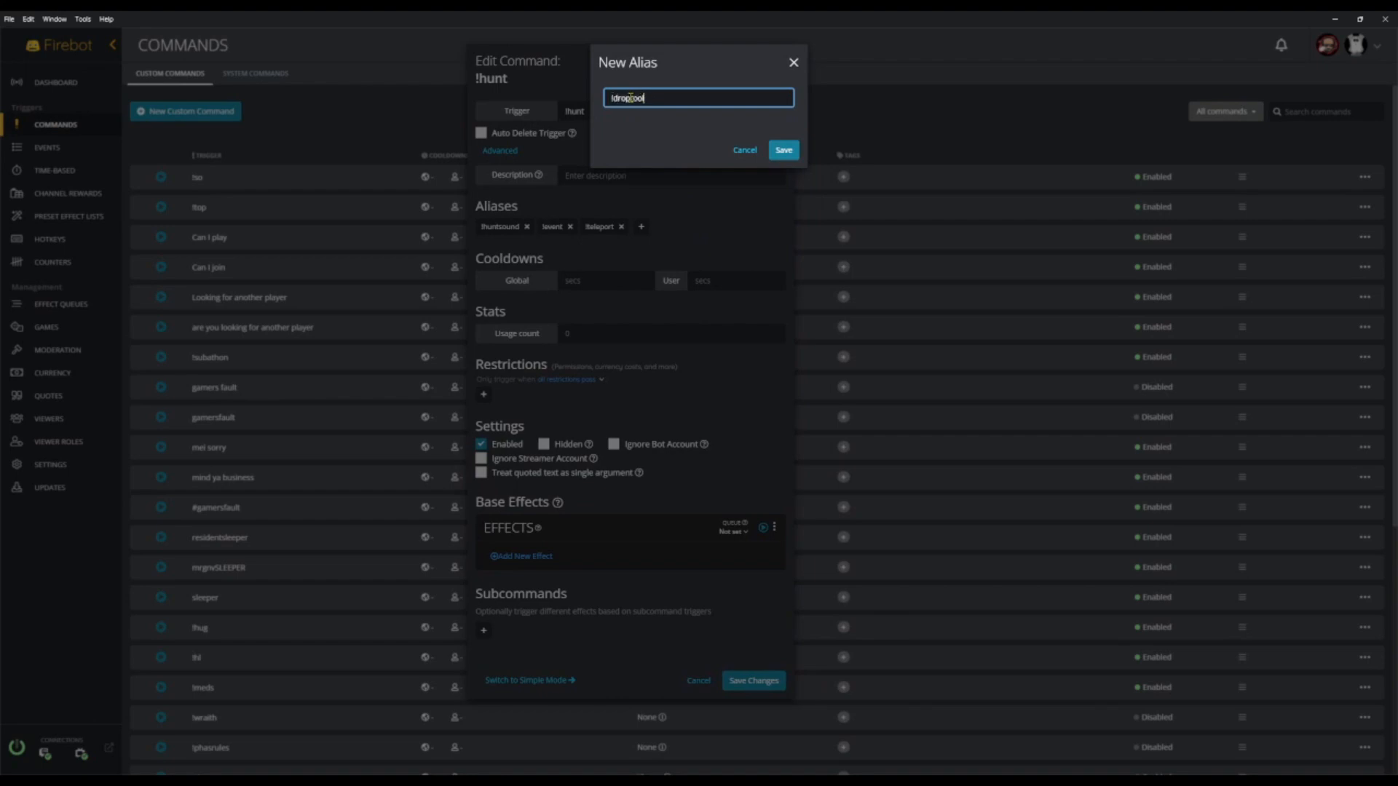
left_click(792, 154)
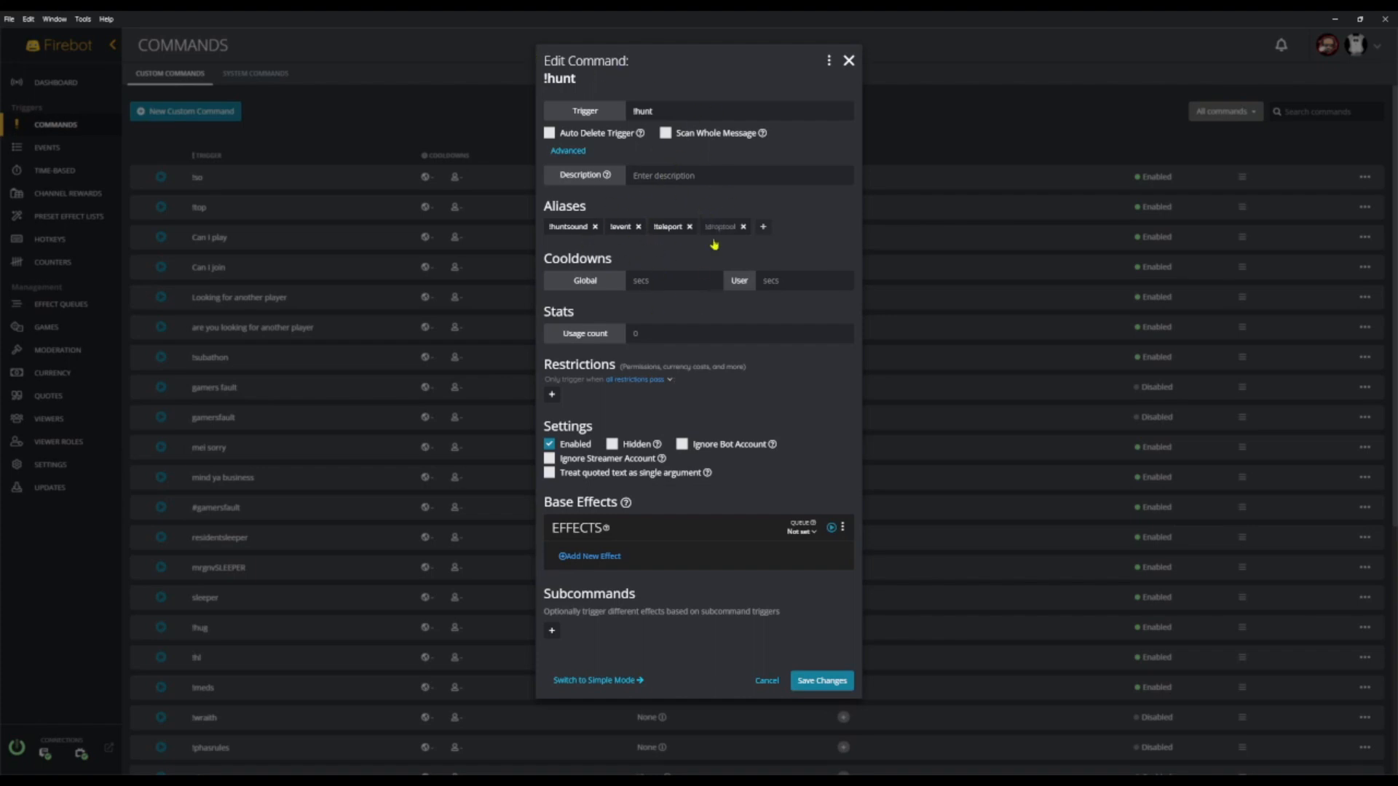
Set the command's cooldowns to 45 seconds global and 90 seconds per user
left_click(657, 286)
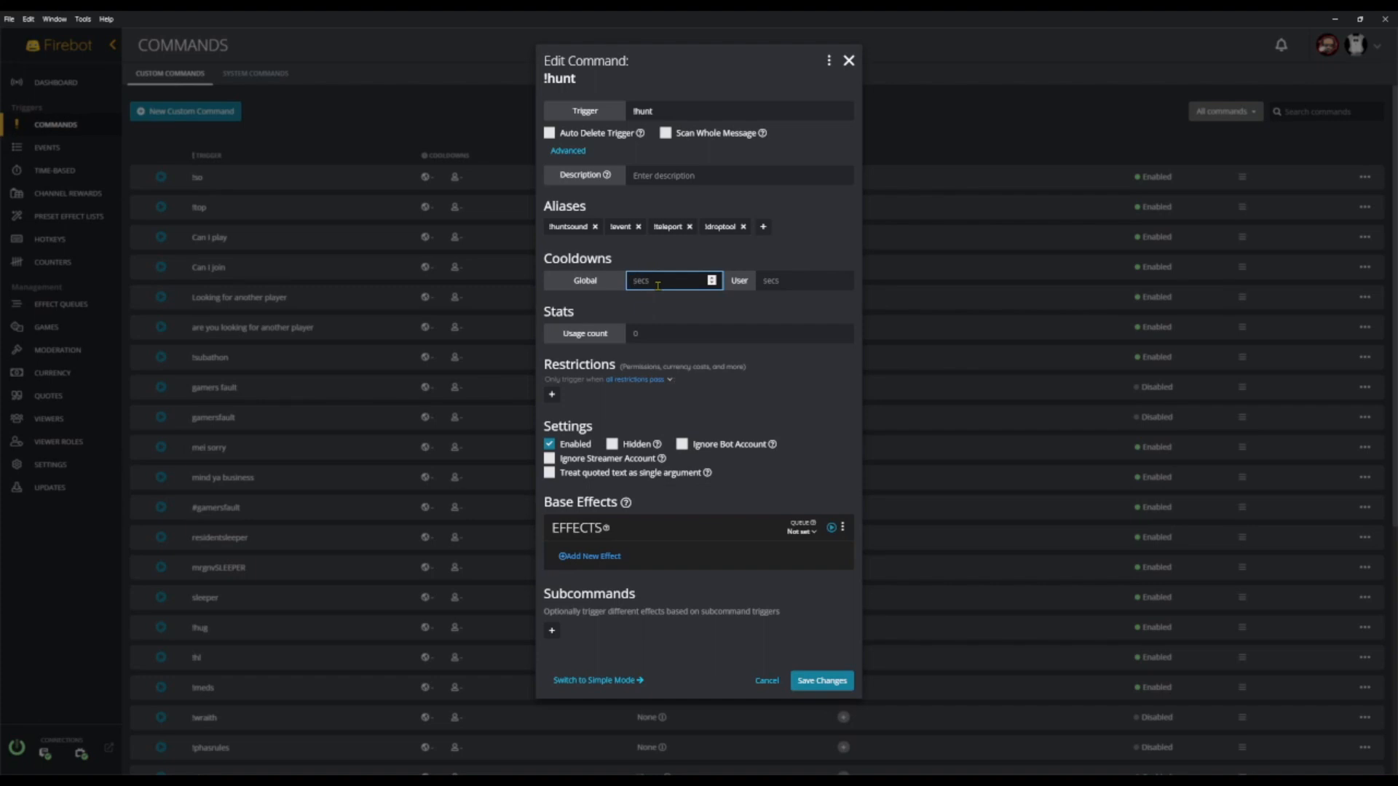
type("45")
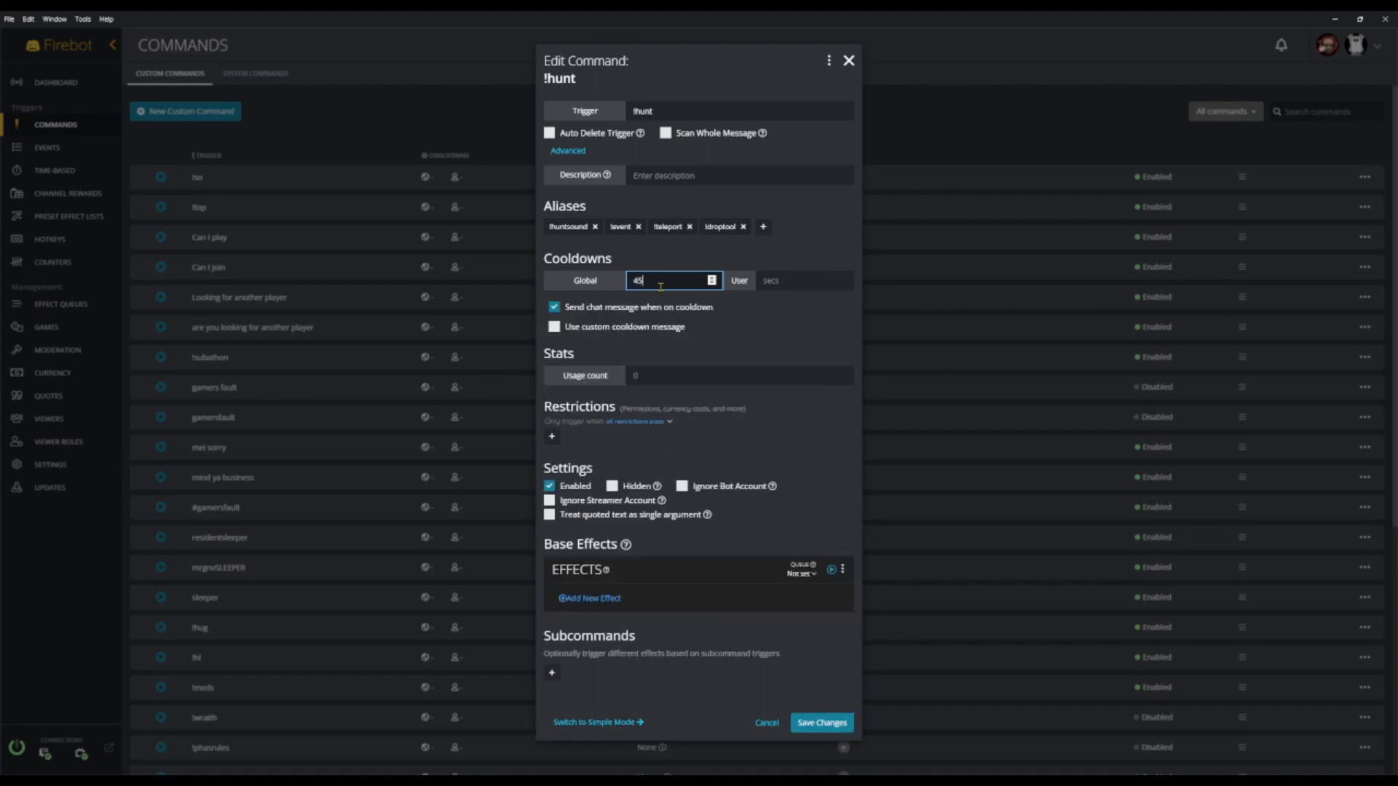
left_click(781, 284)
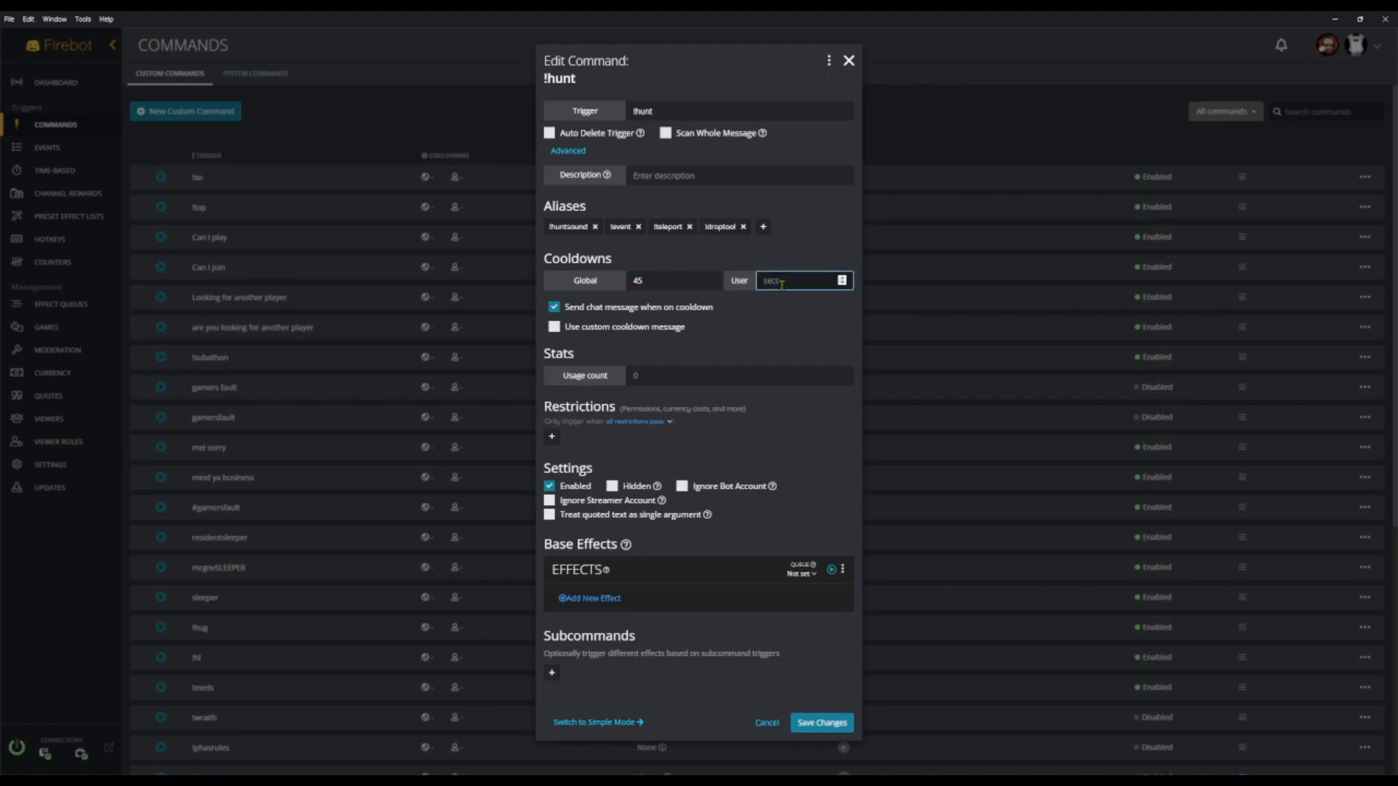
type("90")
left_click(779, 257)
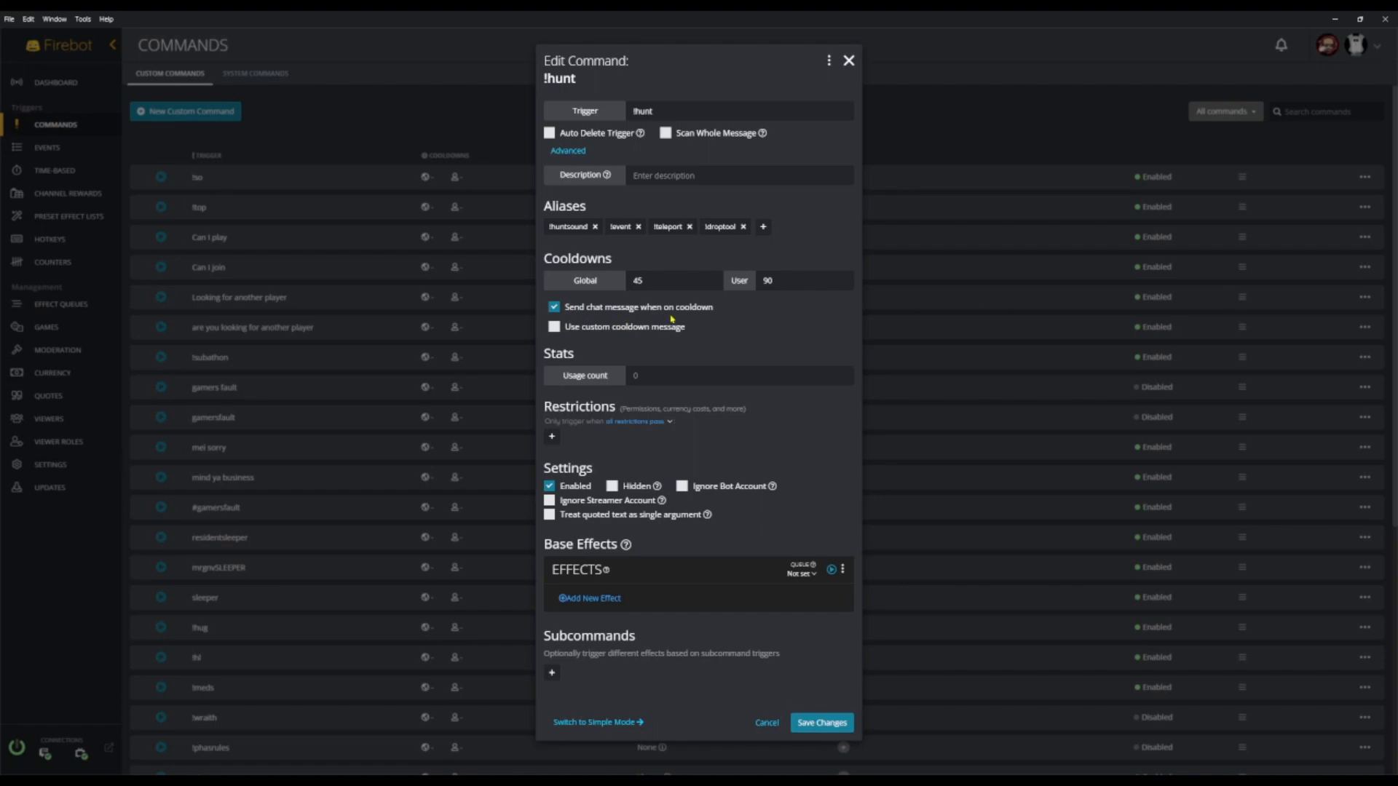
Enable a custom cooldown message reading "This command / user is on cooldown for: {timeLeft}"
left_click(554, 326)
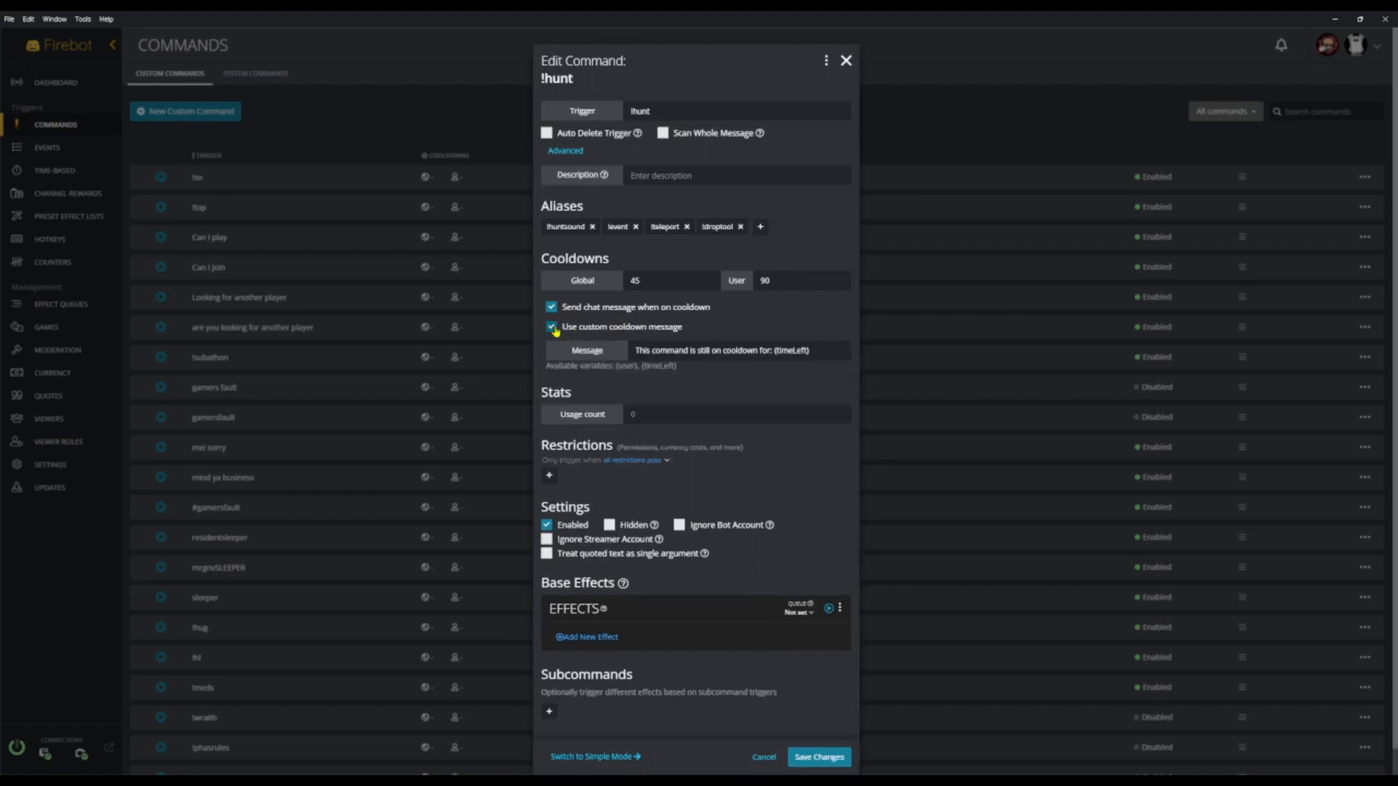
left_click_drag(636, 351, 772, 357)
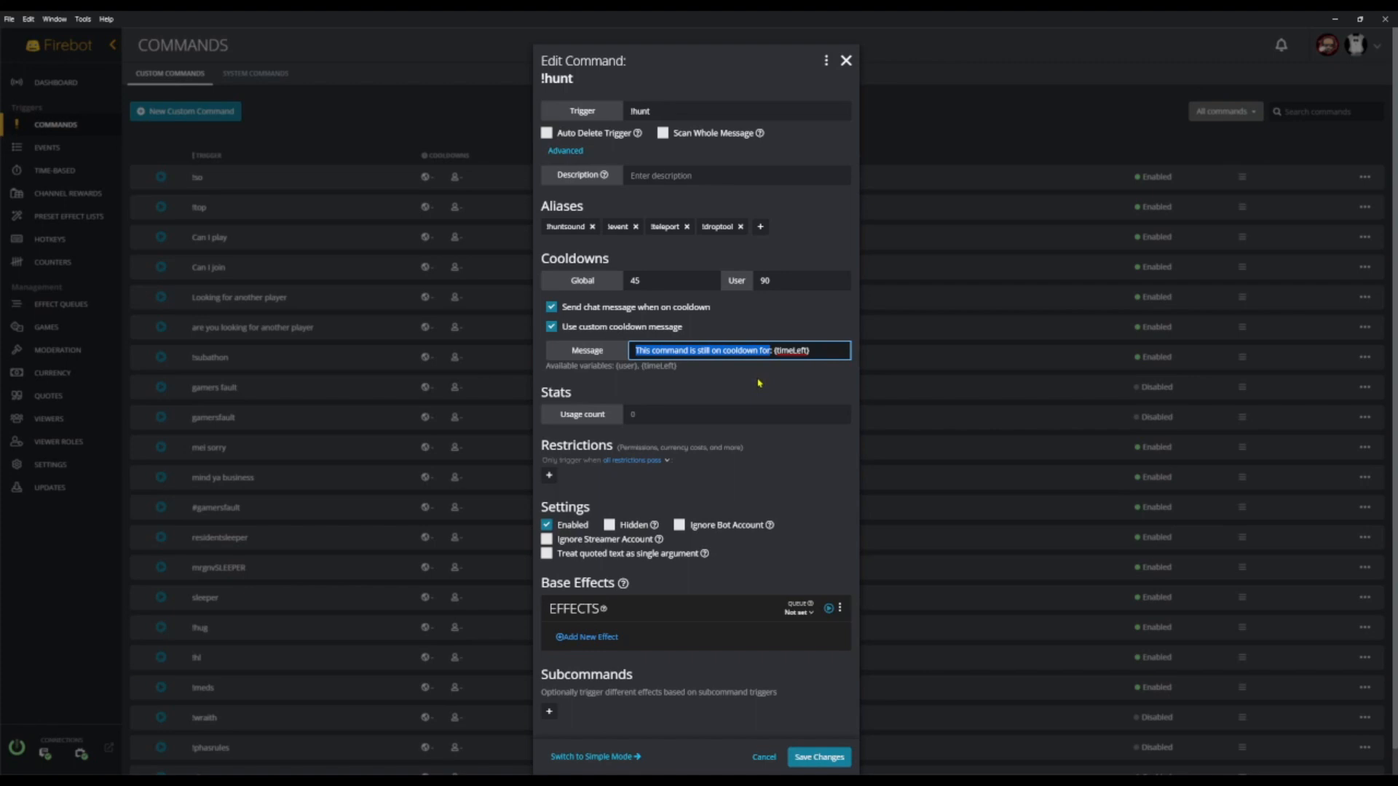
key("Left")
key("Left")
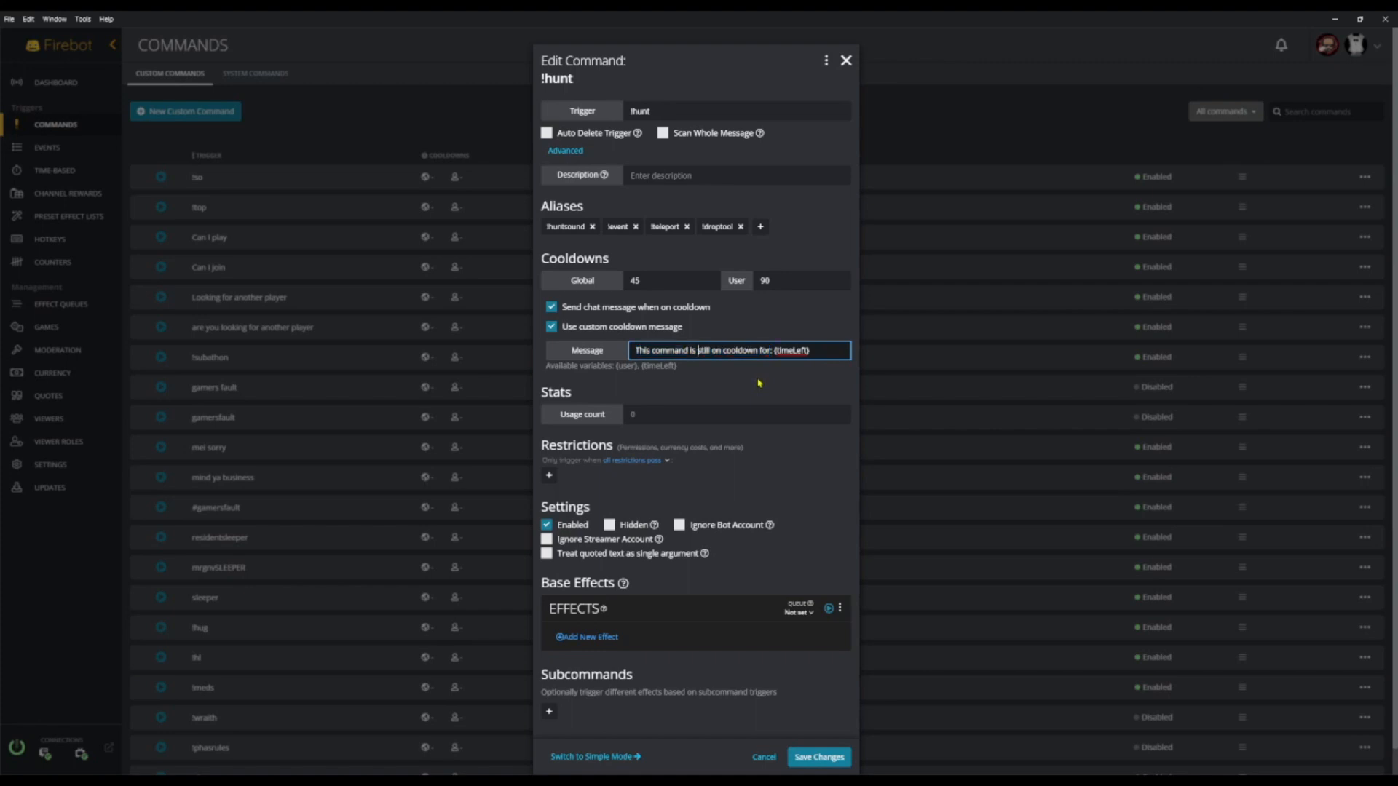
key("BackSpace")
key("BackSpace")
key("BackSpace")
key("BackSpace")
key("BackSpace")
key("BackSpace")
key("BackSpace")
key("BackSpace")
type("/ usd")
key("BackSpace")
type("er is")
left_click(673, 433)
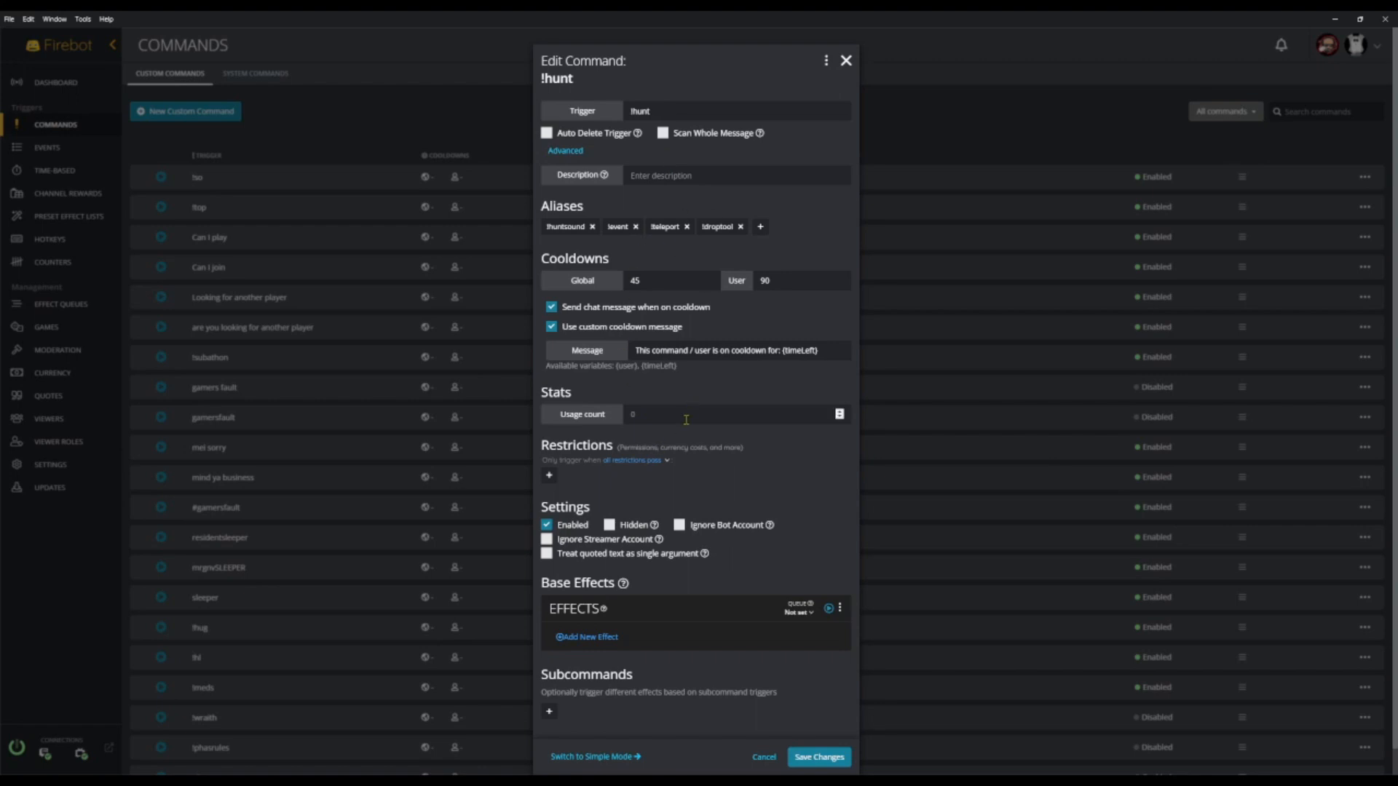
Set the command to ignore both the bot account and the streamer account
scroll(684, 422, "down", 1)
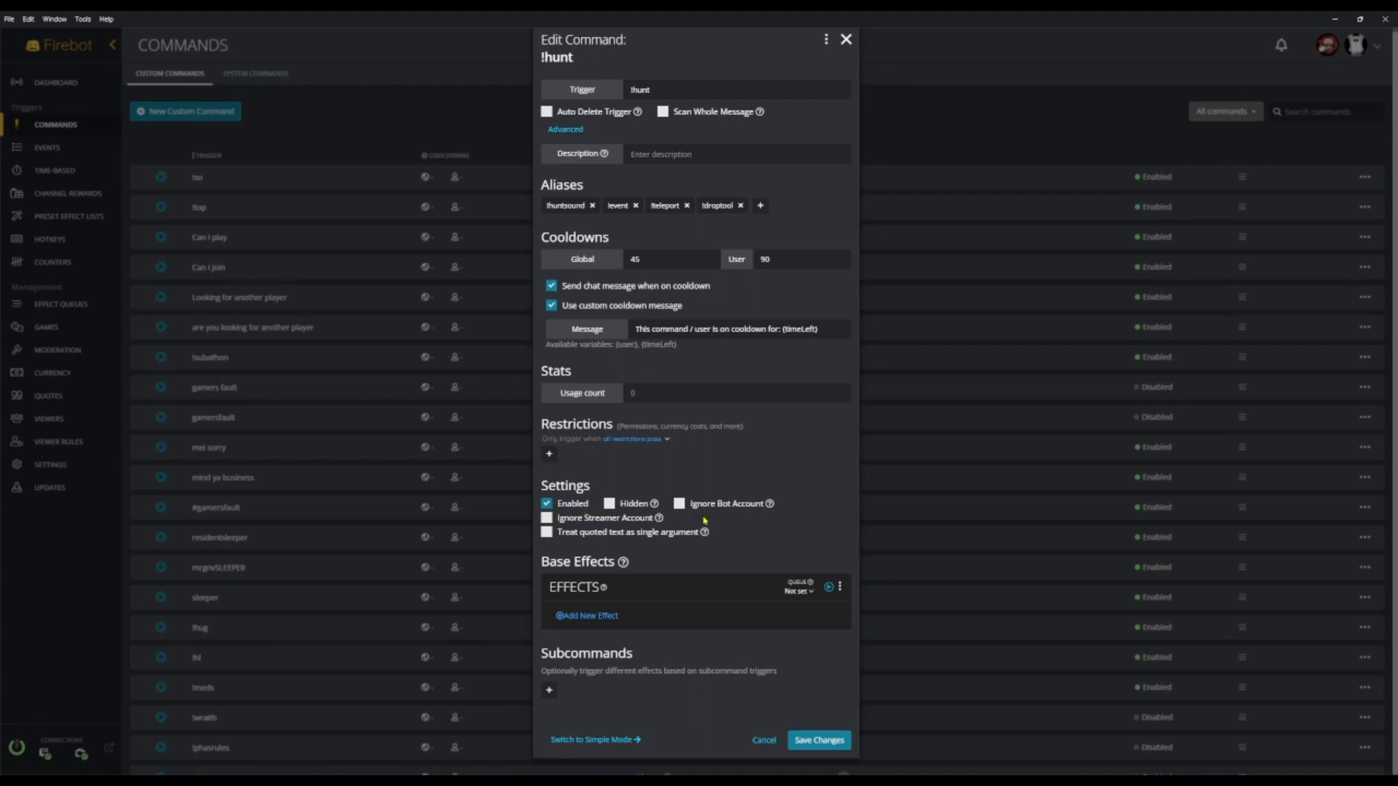
left_click(679, 503)
left_click(546, 518)
Search the effects for "chat" and choose the Chat effect as the command's base effect
left_click(587, 615)
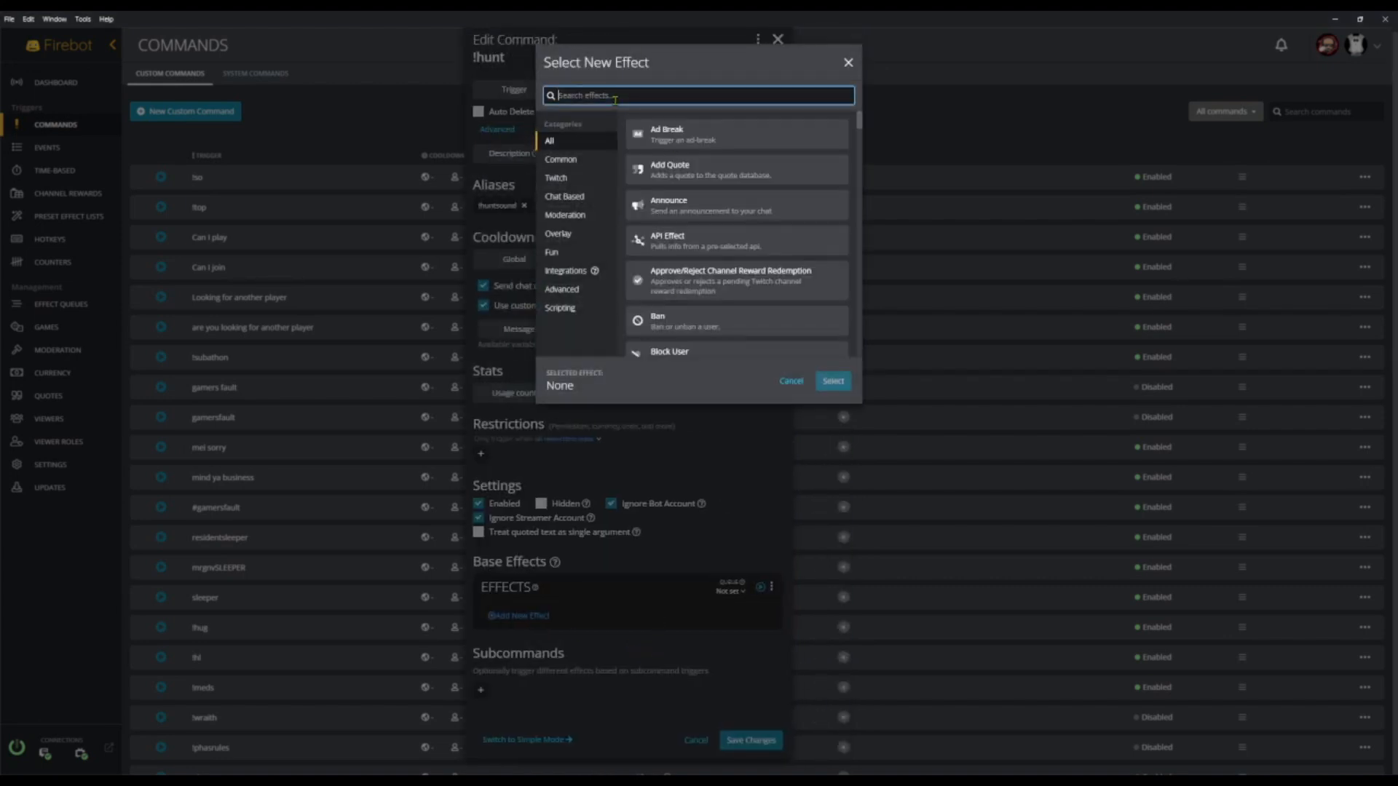
type("chat")
left_click(682, 246)
left_click_drag(638, 59, 588, 73)
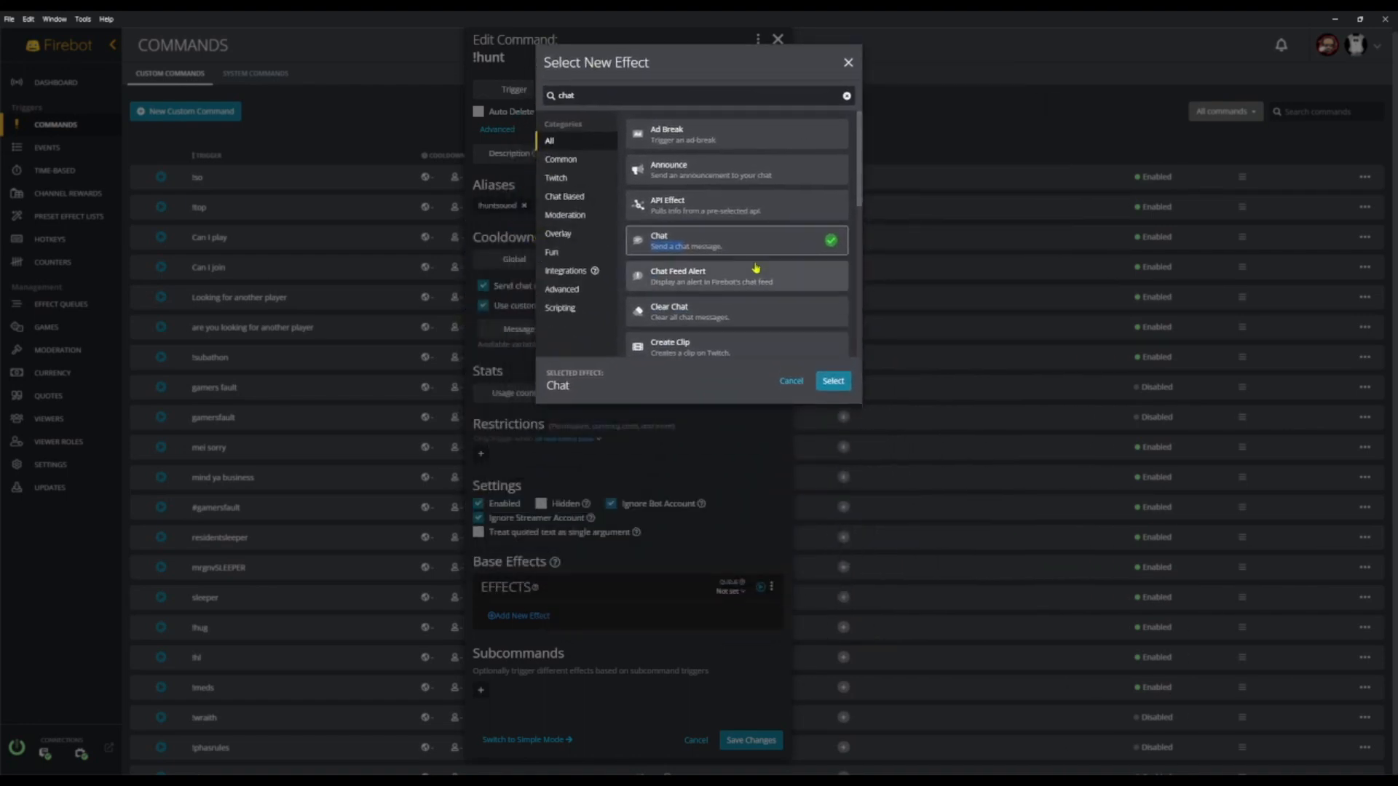
left_click(830, 383)
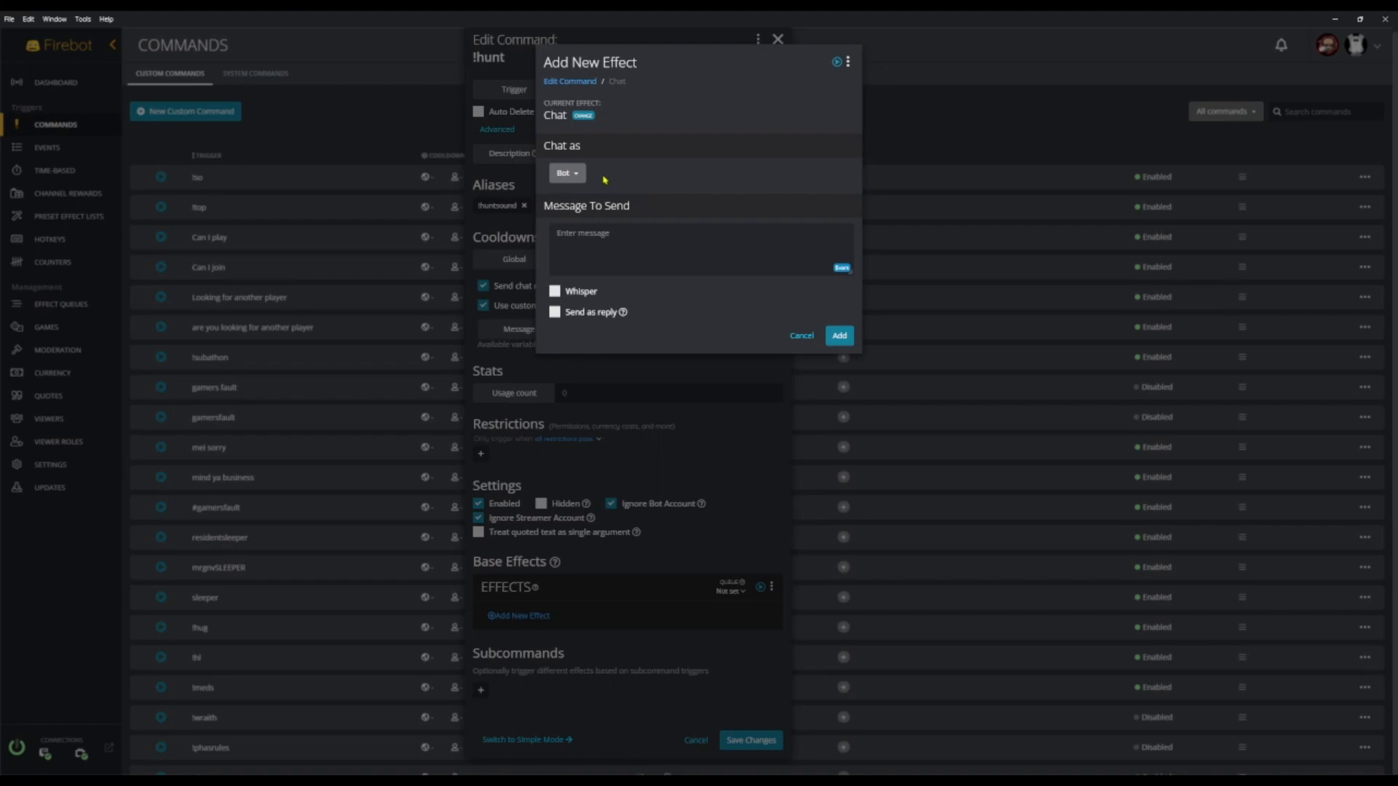
Insert the $commandTrigger variable as the chat message to send and add the effect to the command
left_click(628, 241)
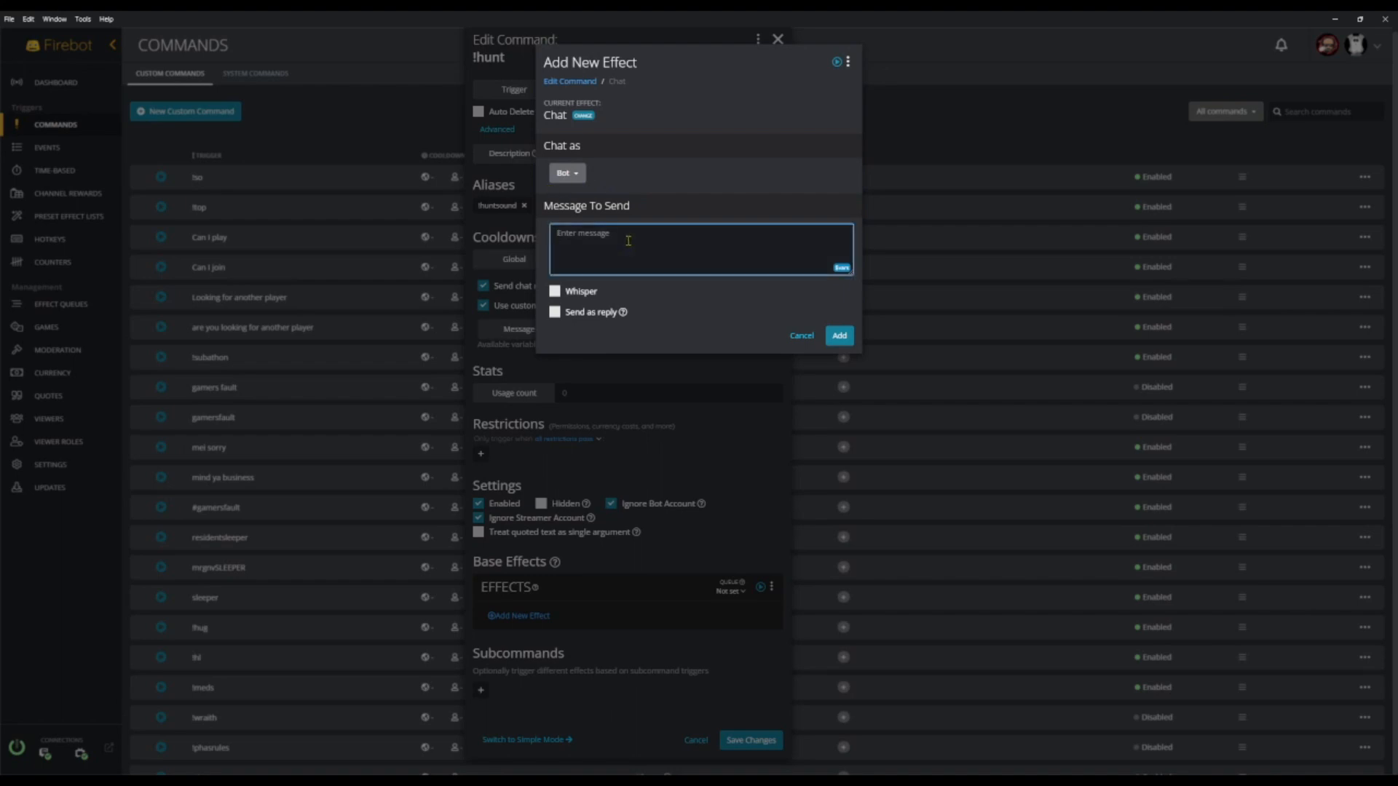
left_click(839, 271)
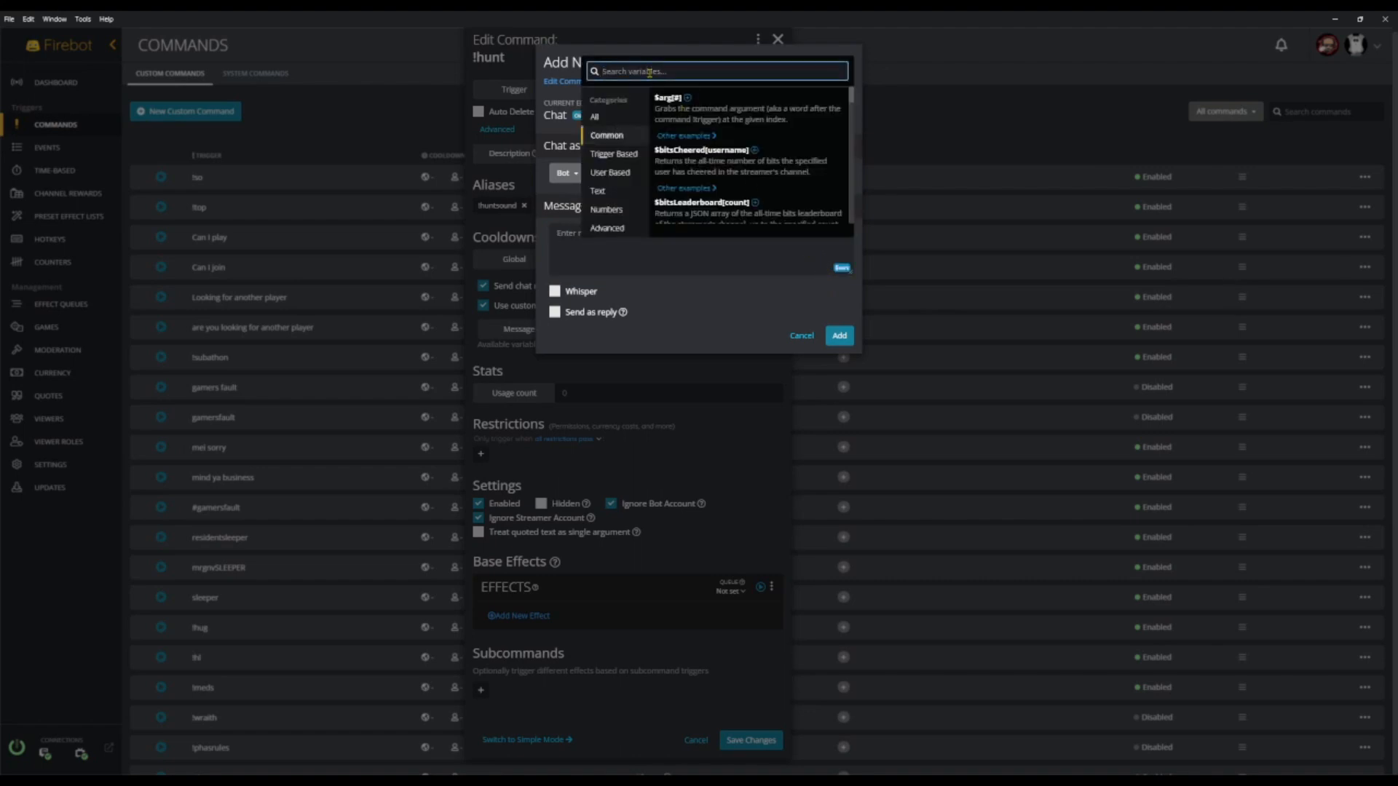
type("comman")
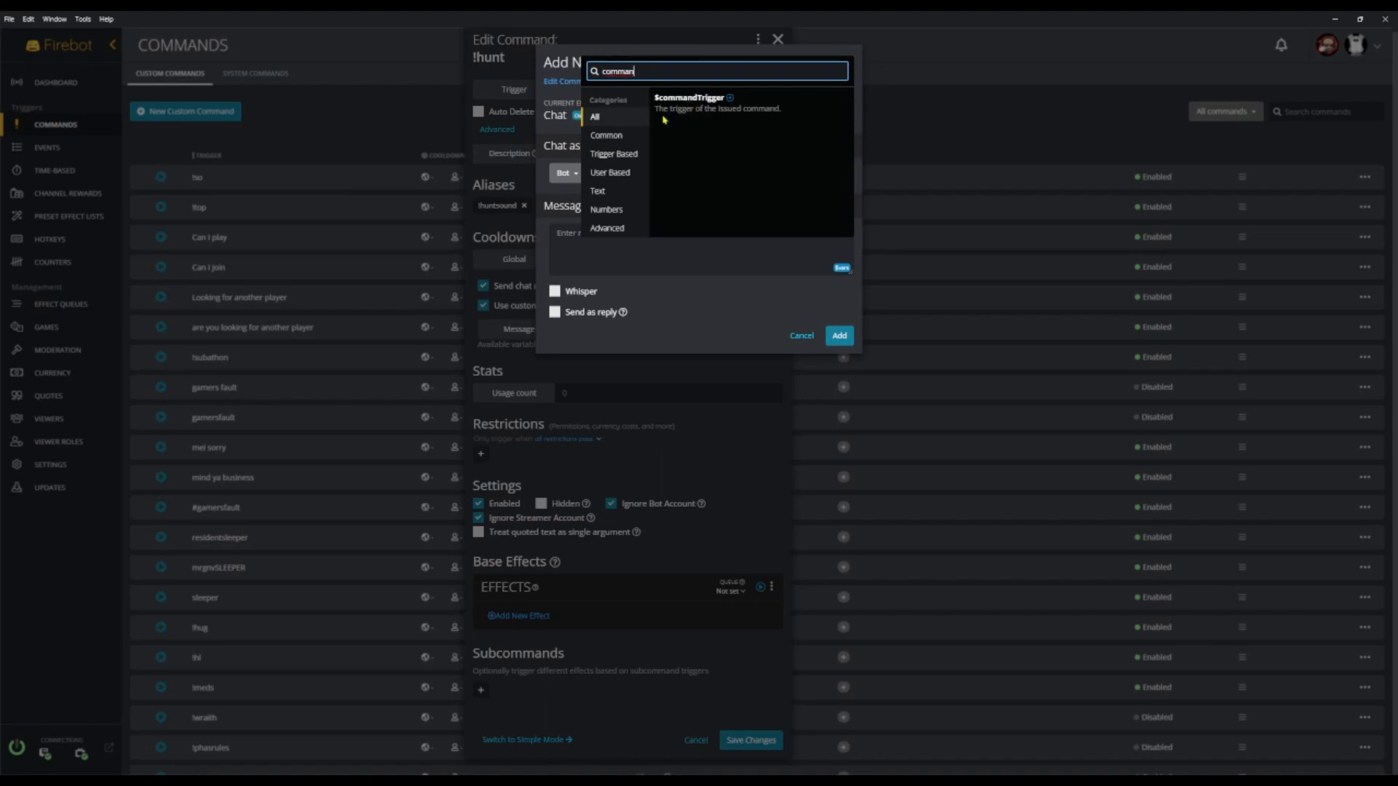
left_click(730, 98)
left_click(774, 266)
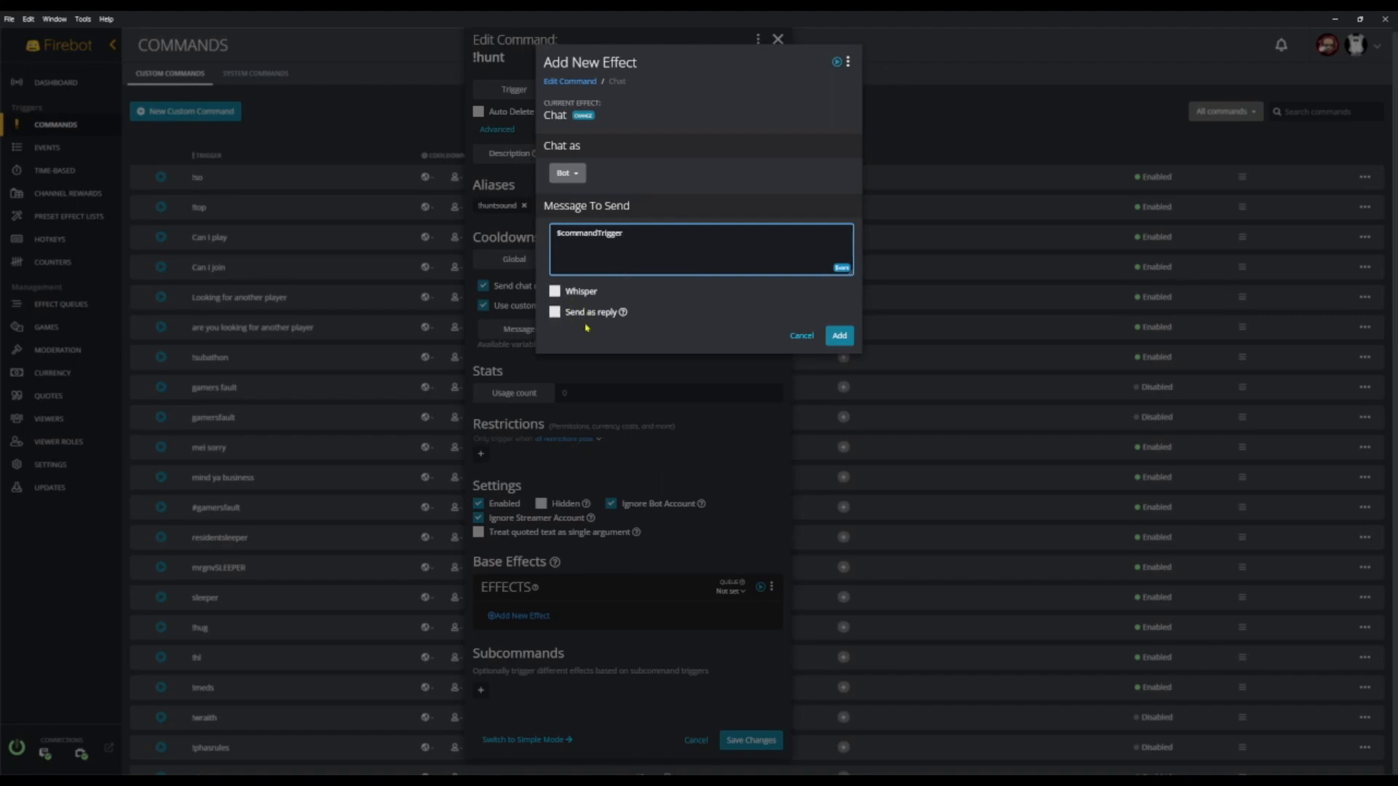
left_click(838, 335)
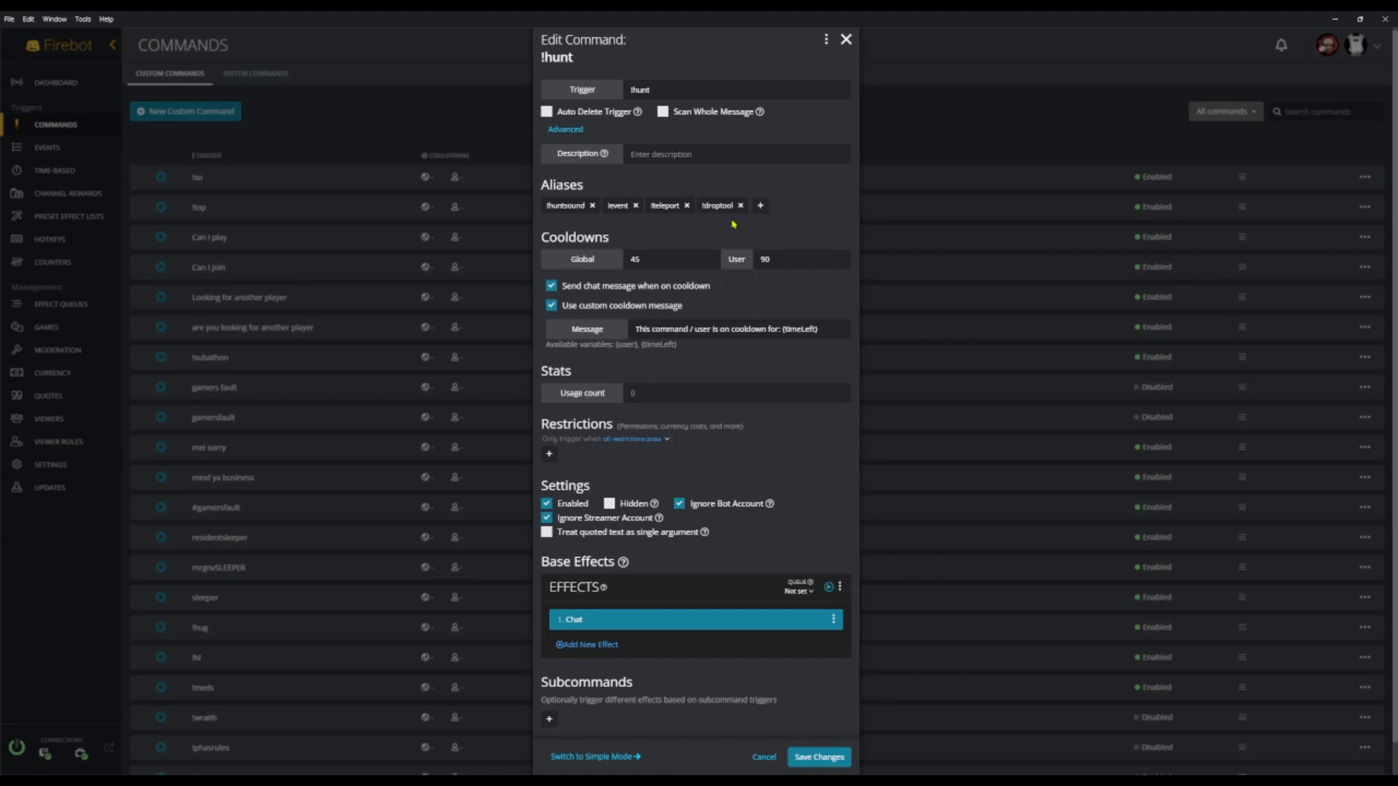
Try to save the new !hunt command and close its editor
scroll(726, 302, "down", 1)
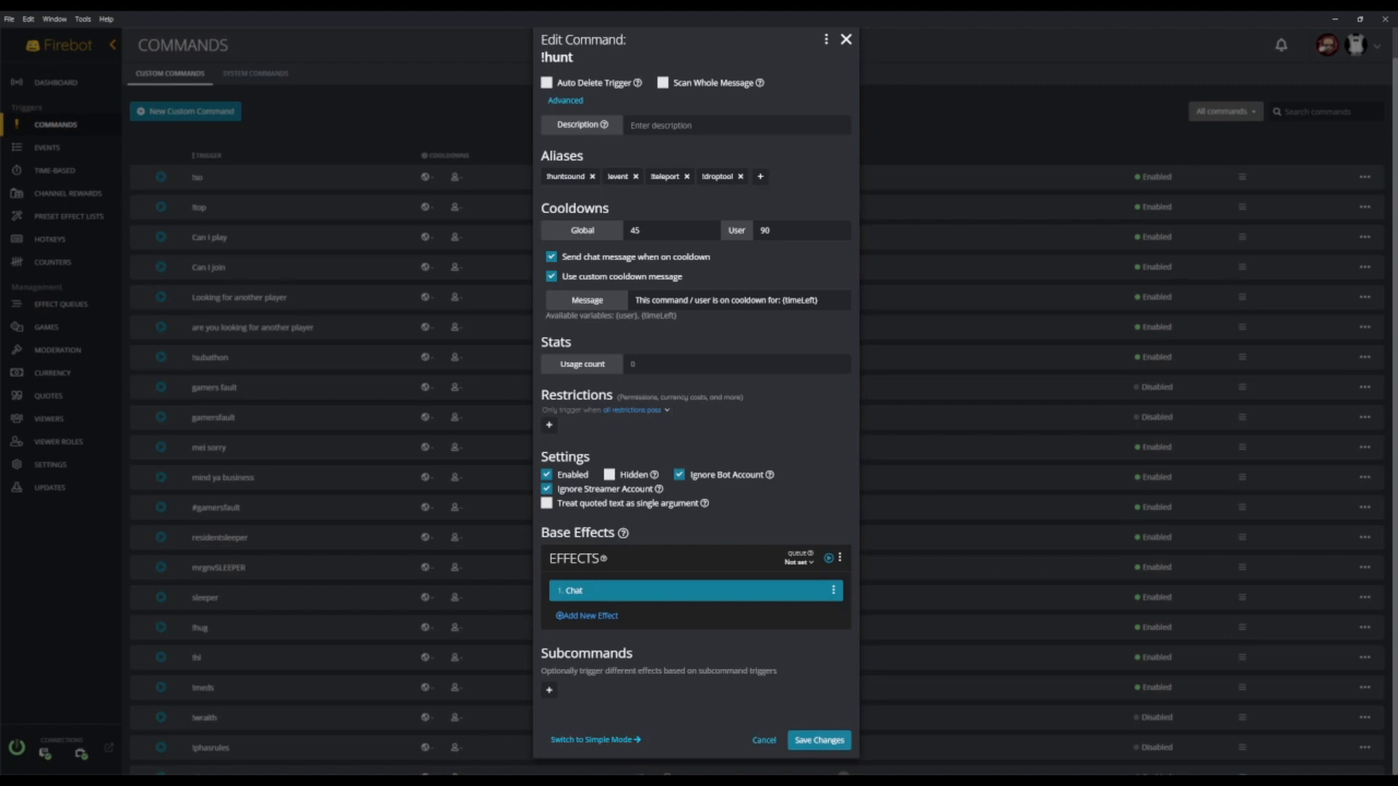
left_click(818, 740)
left_click(845, 40)
Open the existing !hunt command in the custom commands list for editing
scroll(590, 487, "down", 5)
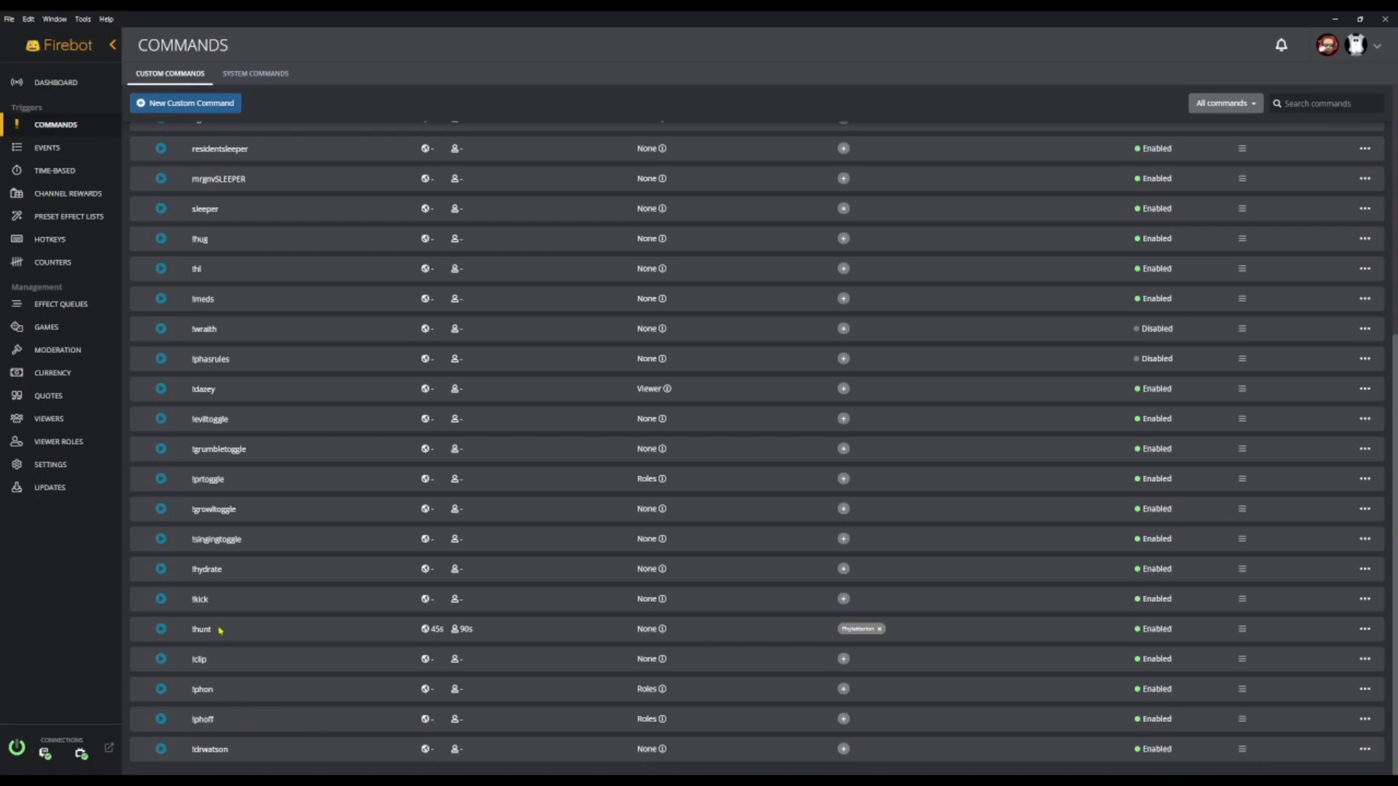
left_click(1363, 630)
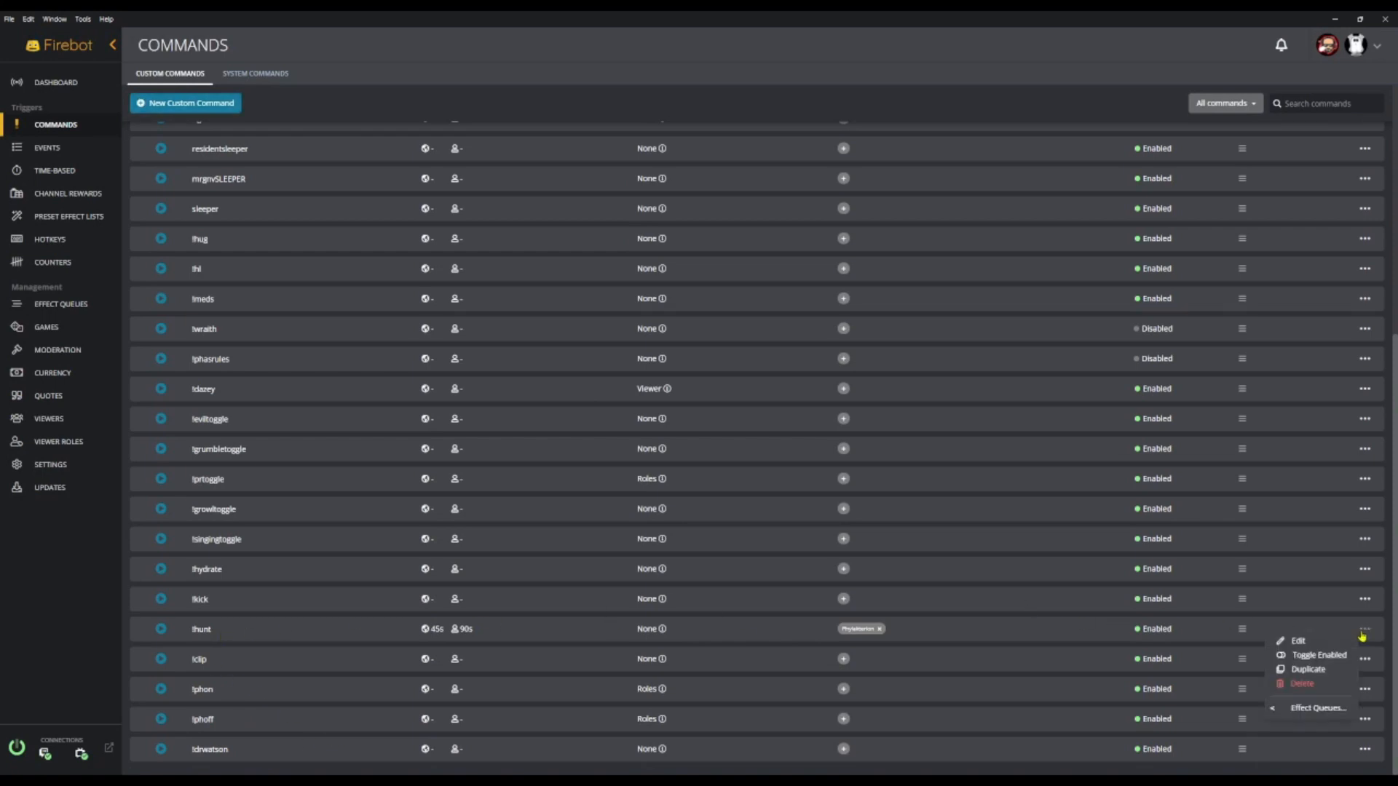
left_click(1298, 640)
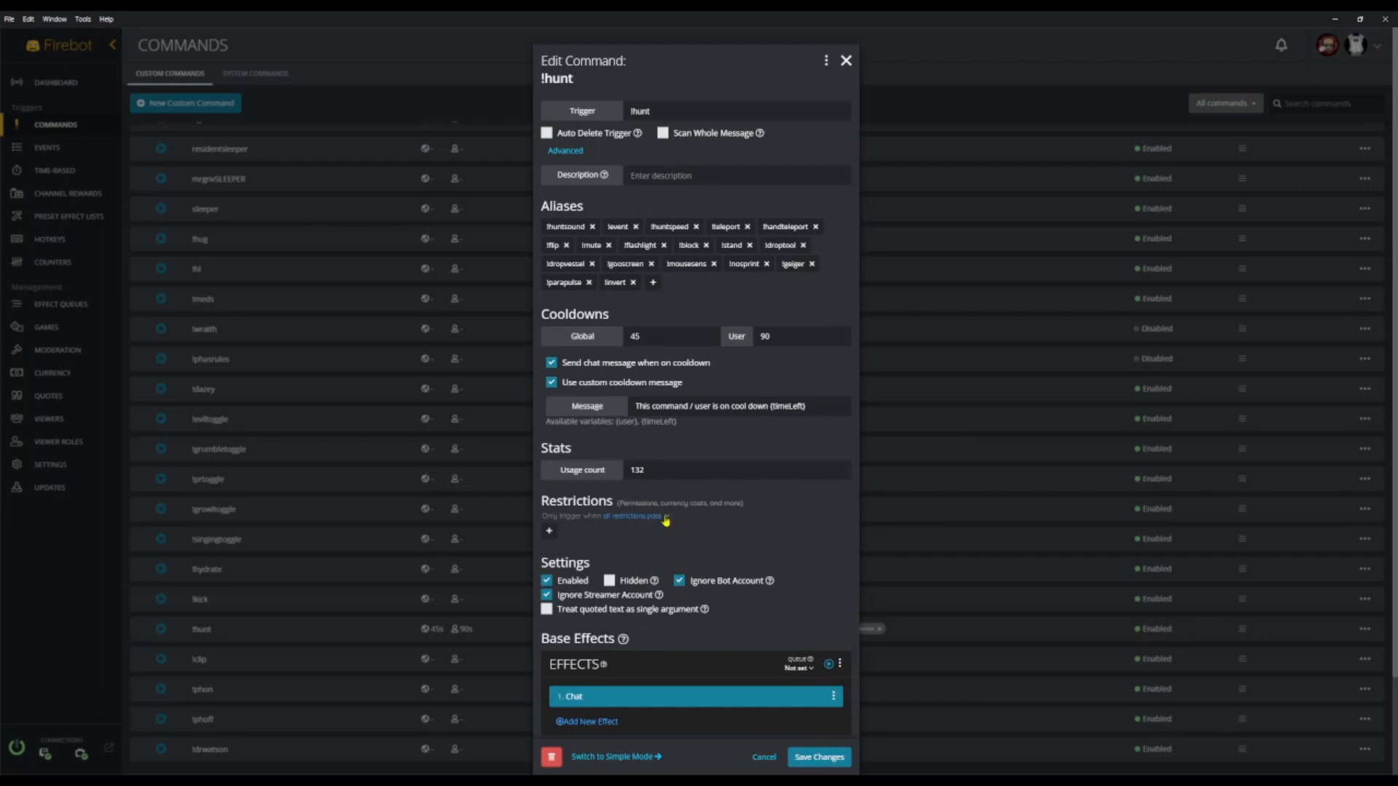
Review the existing !hunt command's usage count, restrictions, settings and effects, and close its editor
double_click(640, 471)
left_click(661, 485)
scroll(681, 606, "down", 2)
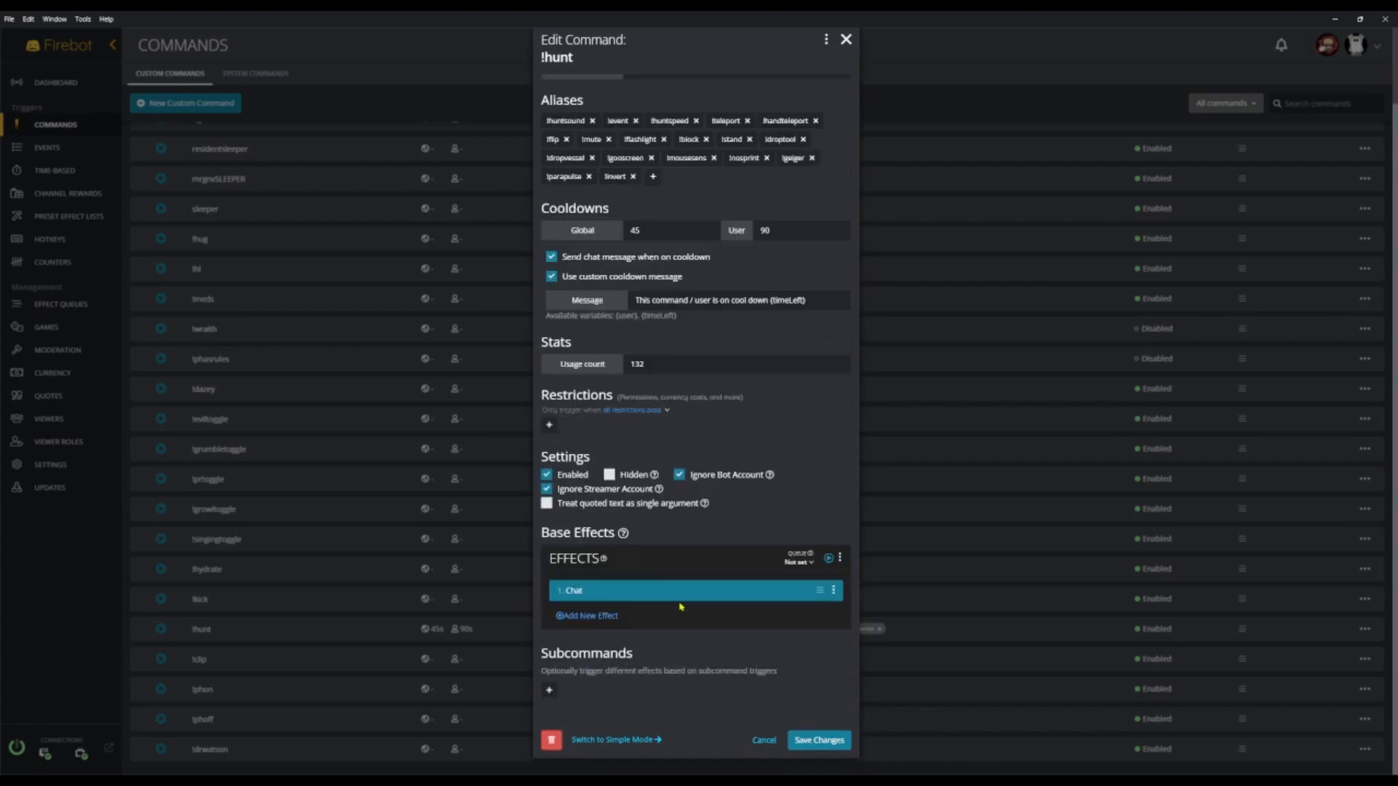
scroll(692, 591, "up", 2)
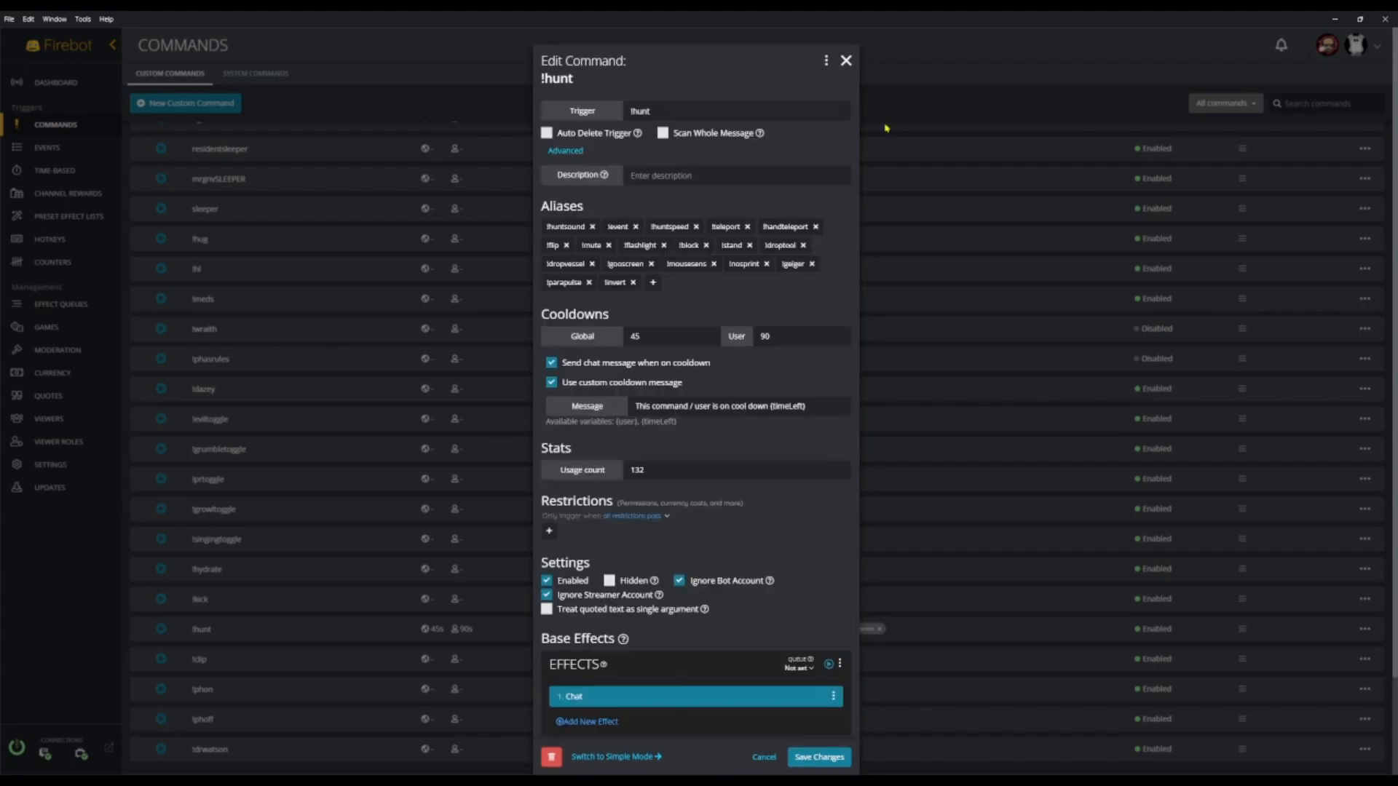
left_click(846, 60)
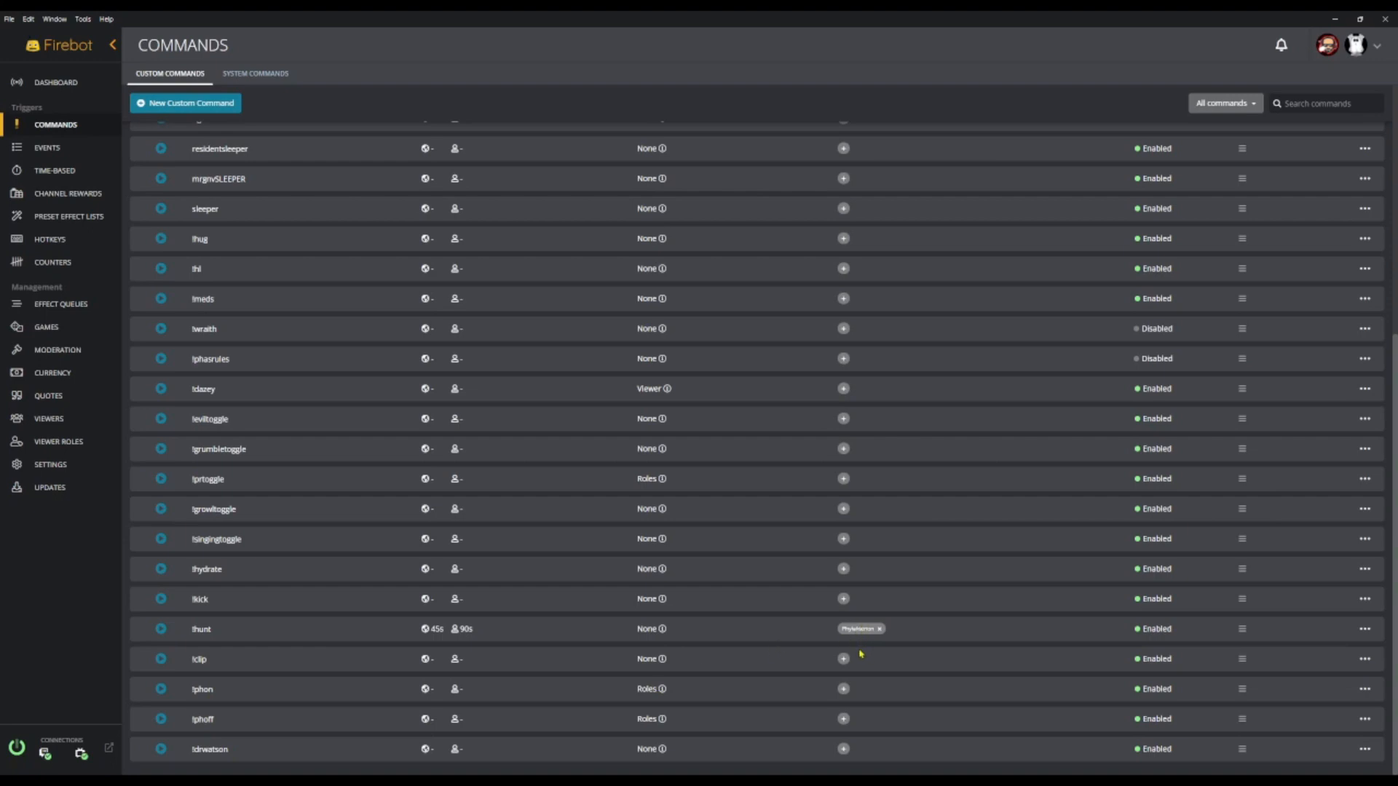
Create a new custom command with the trigger !phon
left_click(193, 105)
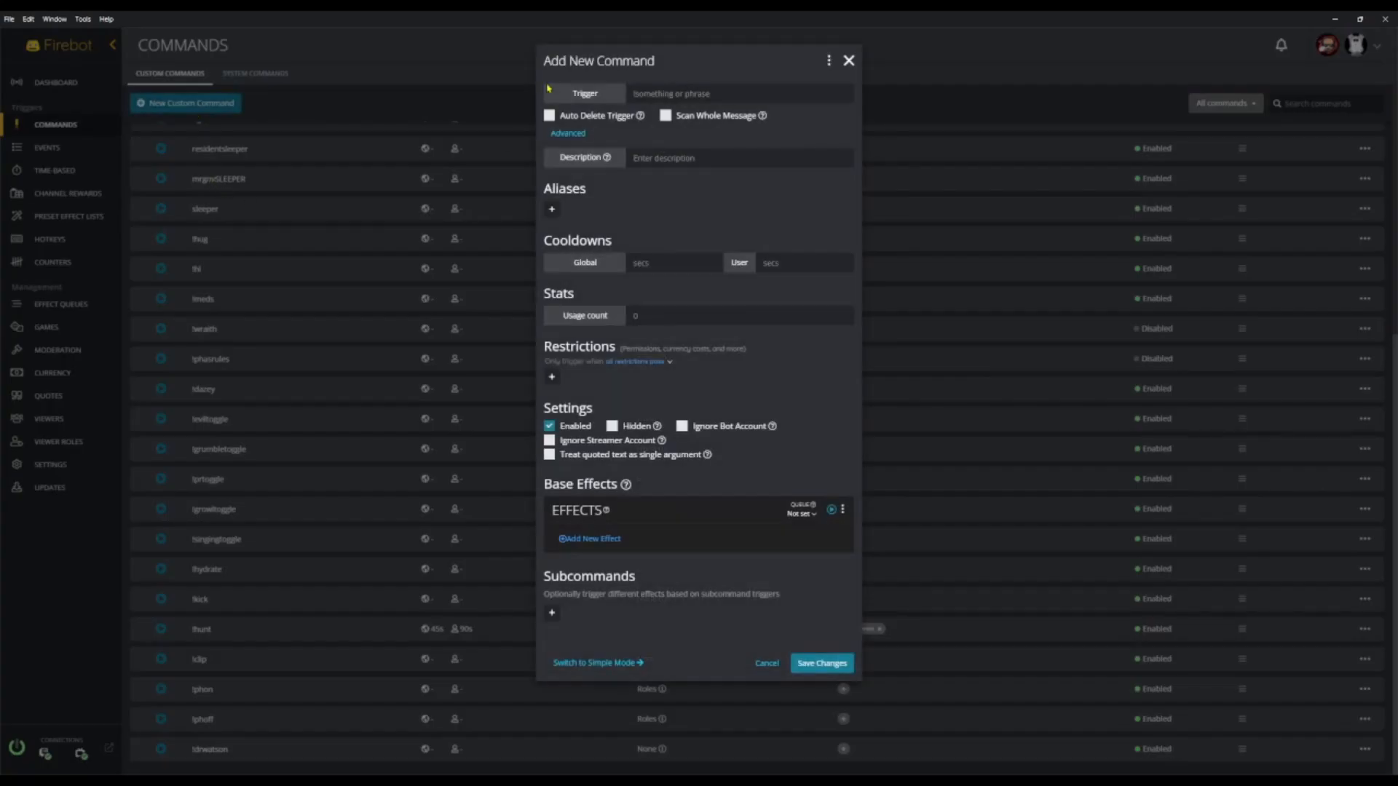
left_click(659, 93)
type("!phon")
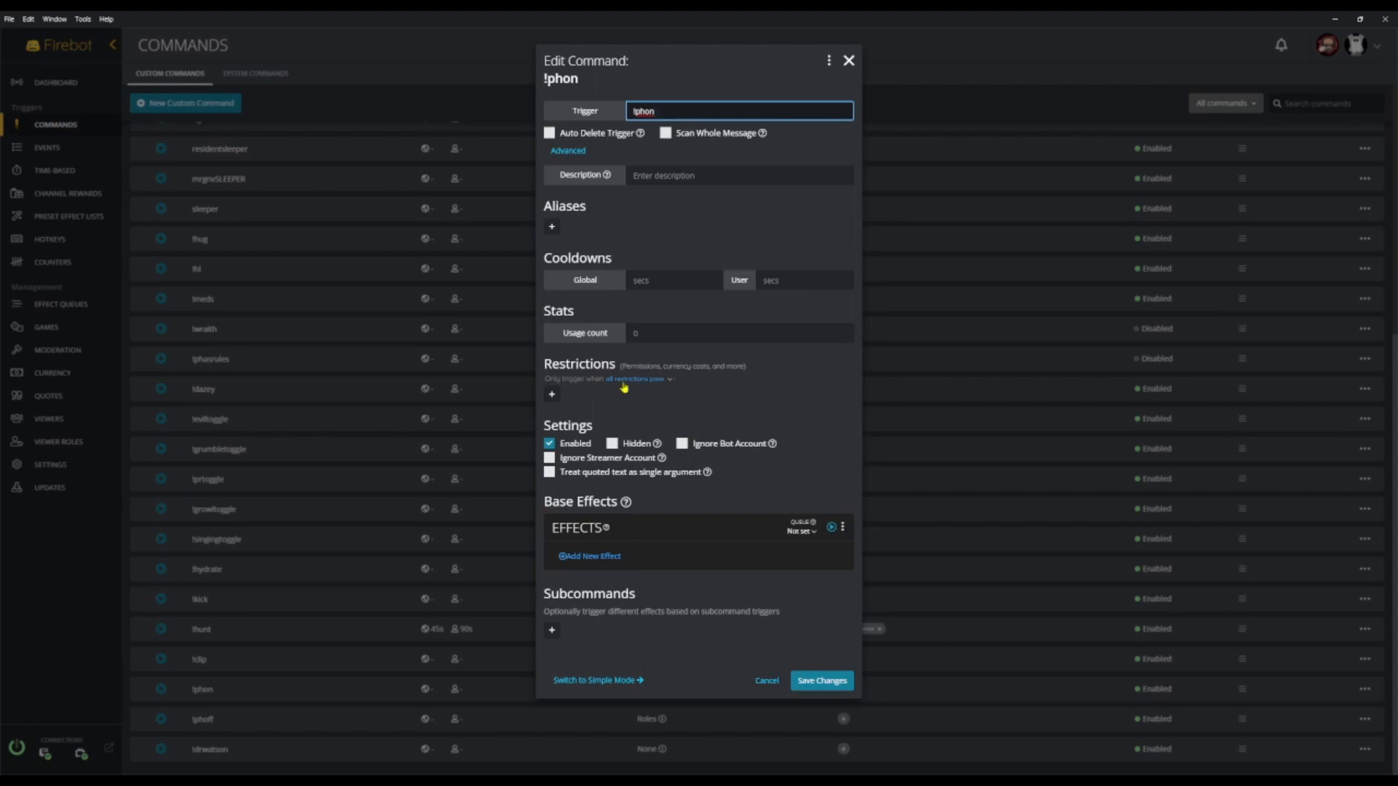
Add a Permissions restriction to the !phon command
left_click(551, 394)
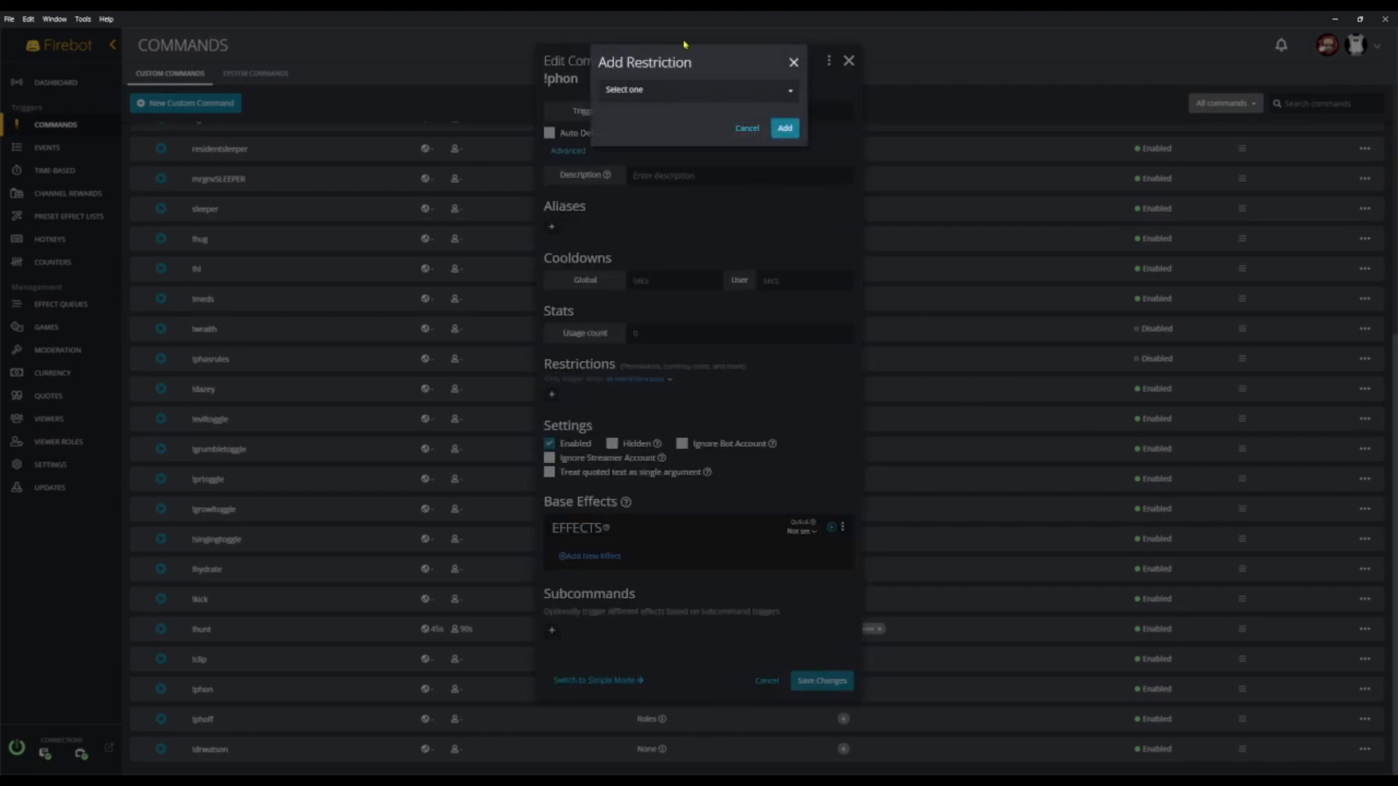
left_click(692, 91)
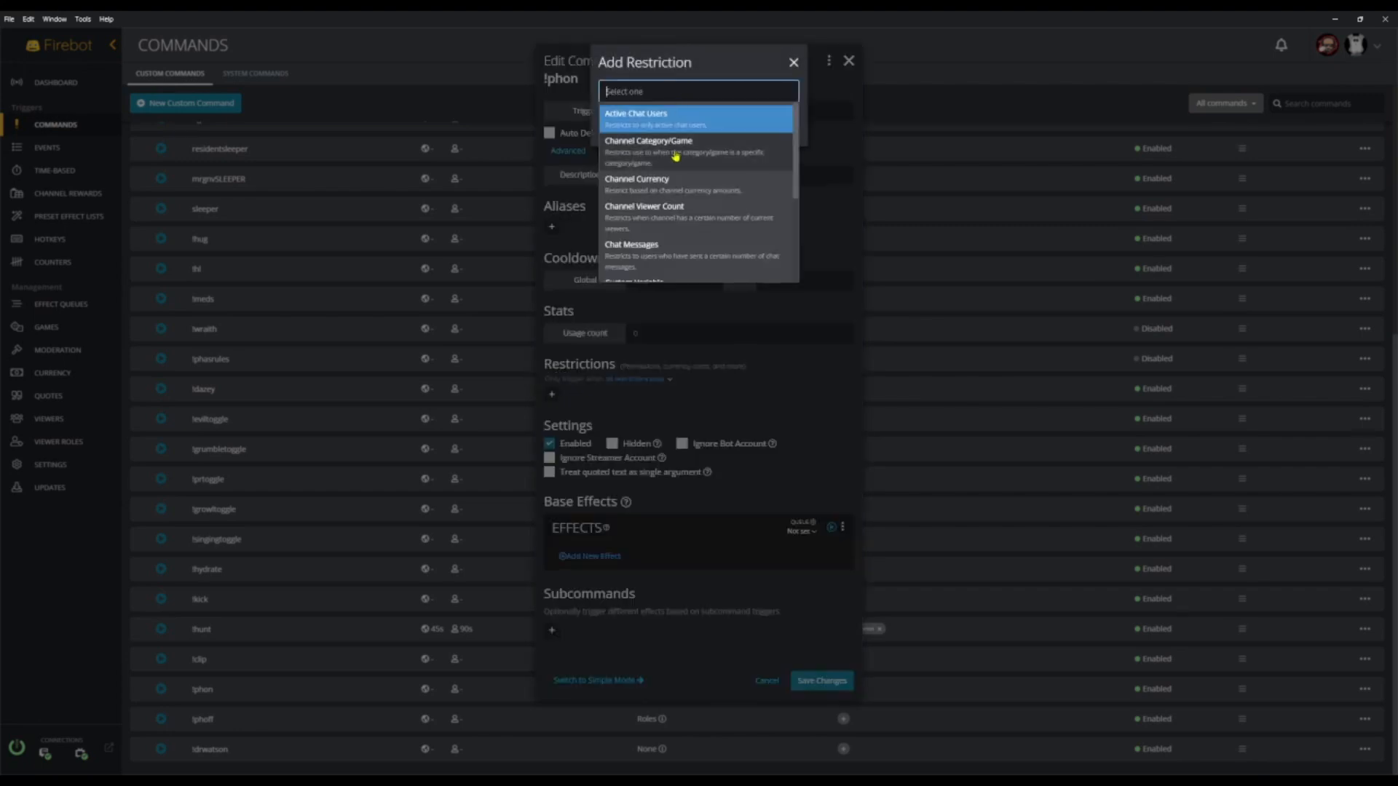
scroll(679, 173, "down", 4)
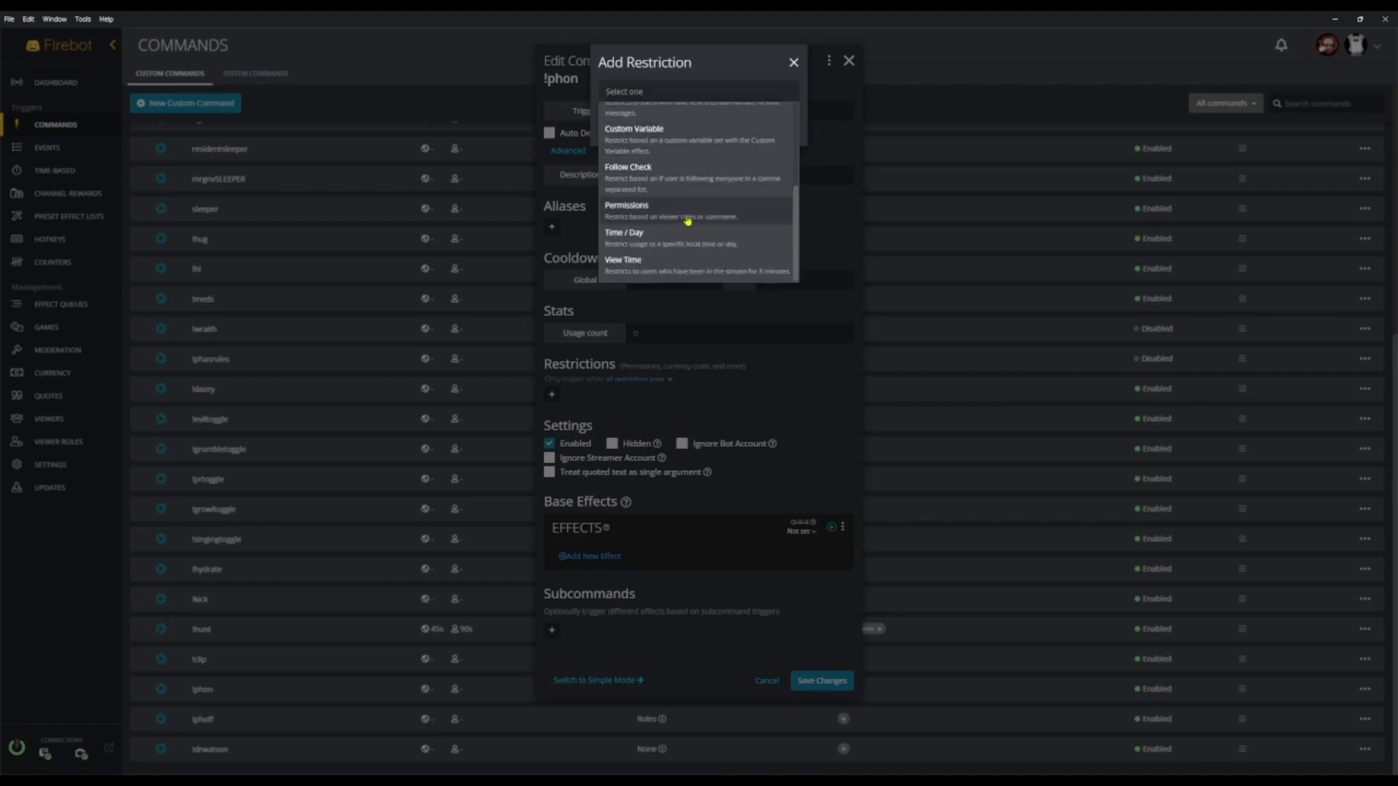
left_click(686, 224)
left_click(785, 129)
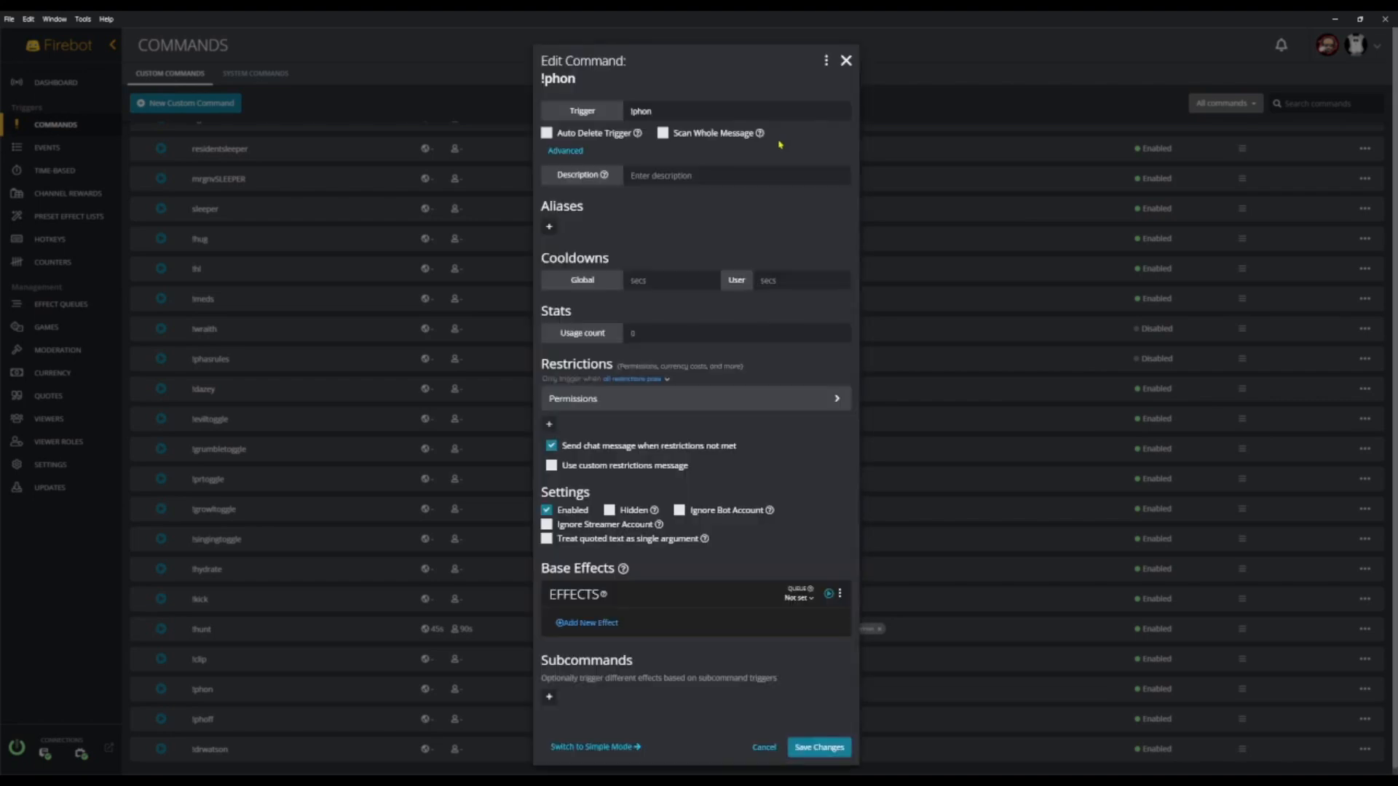
Restrict the command by viewer role to Streamer and Moderator
left_click(787, 407)
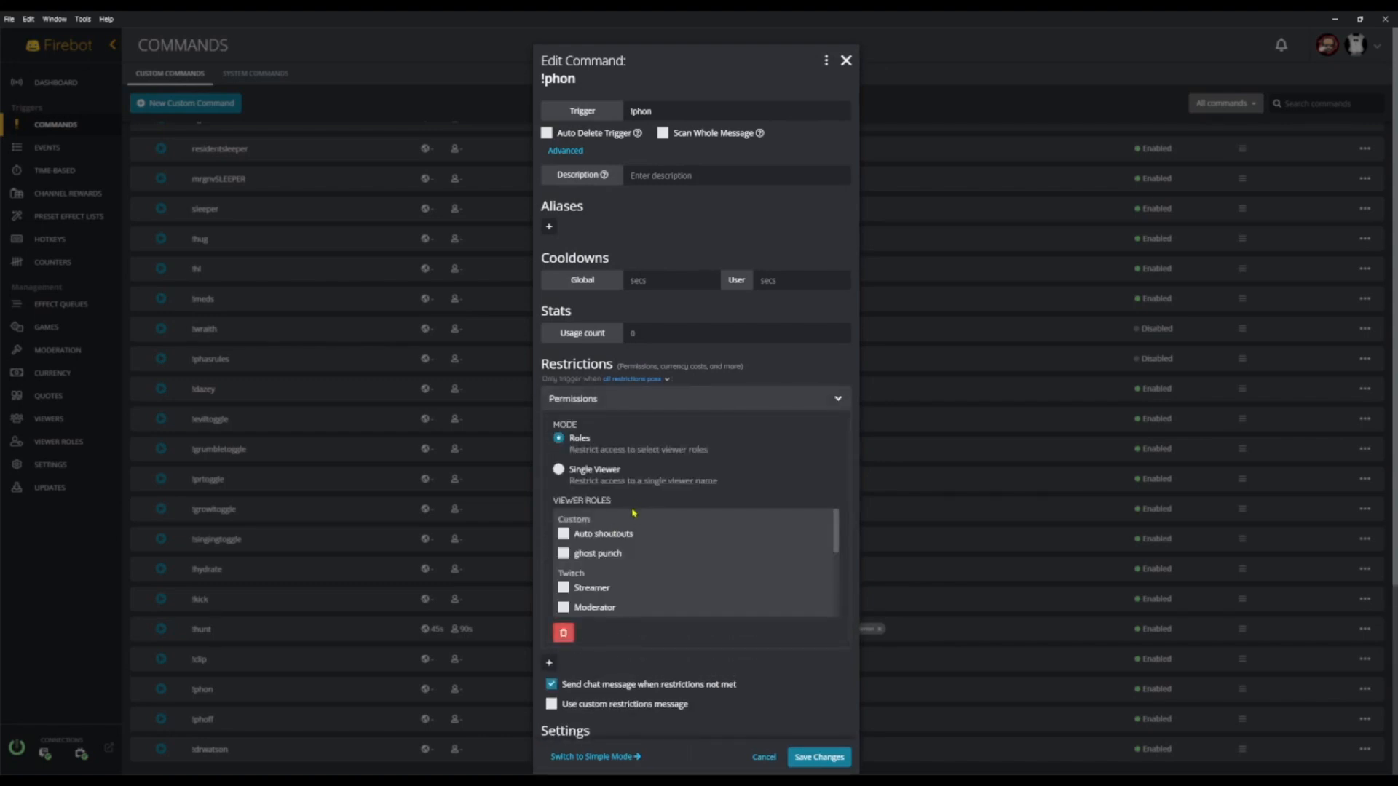
scroll(623, 536, "down", 1)
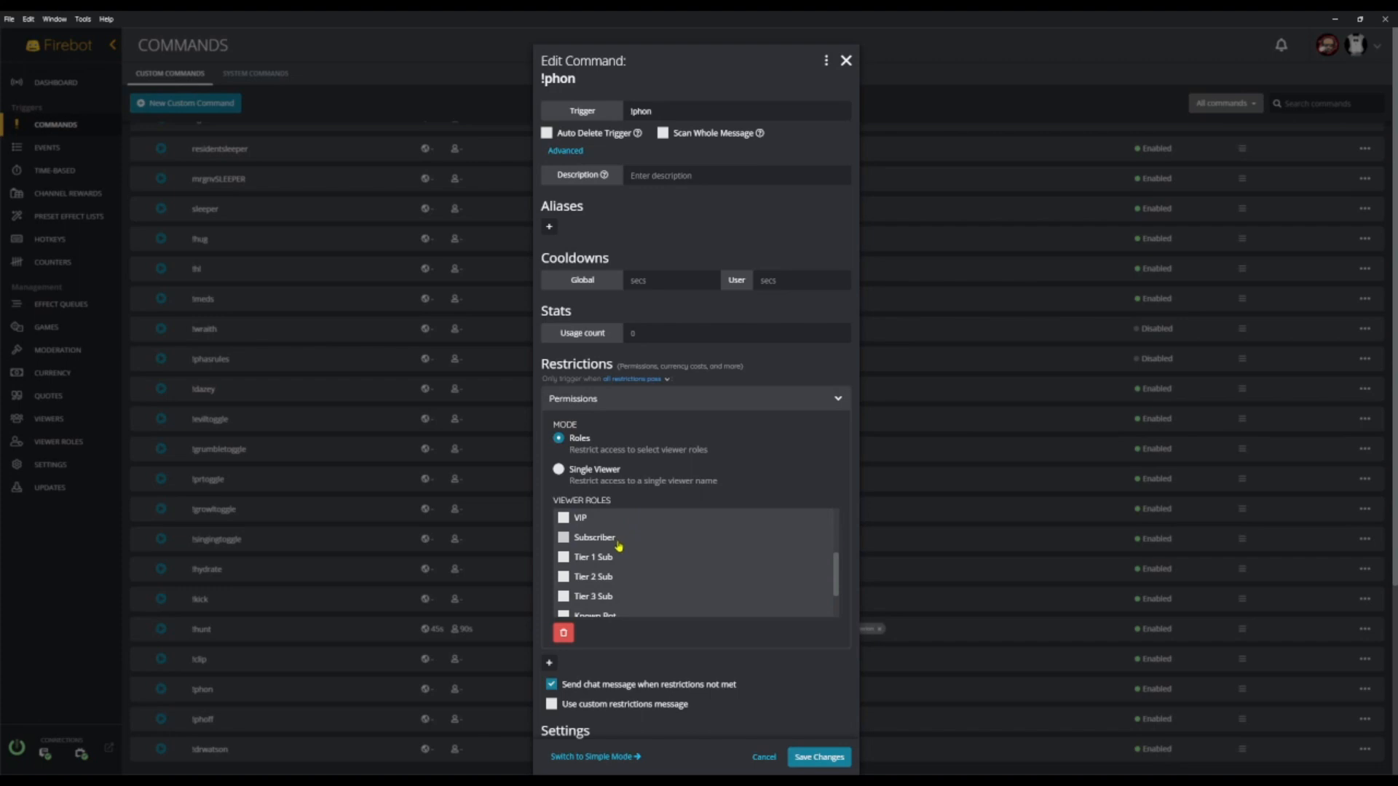
scroll(618, 546, "up", 3)
scroll(612, 547, "down", 3)
scroll(619, 557, "up", 3)
left_click(571, 587)
left_click(575, 607)
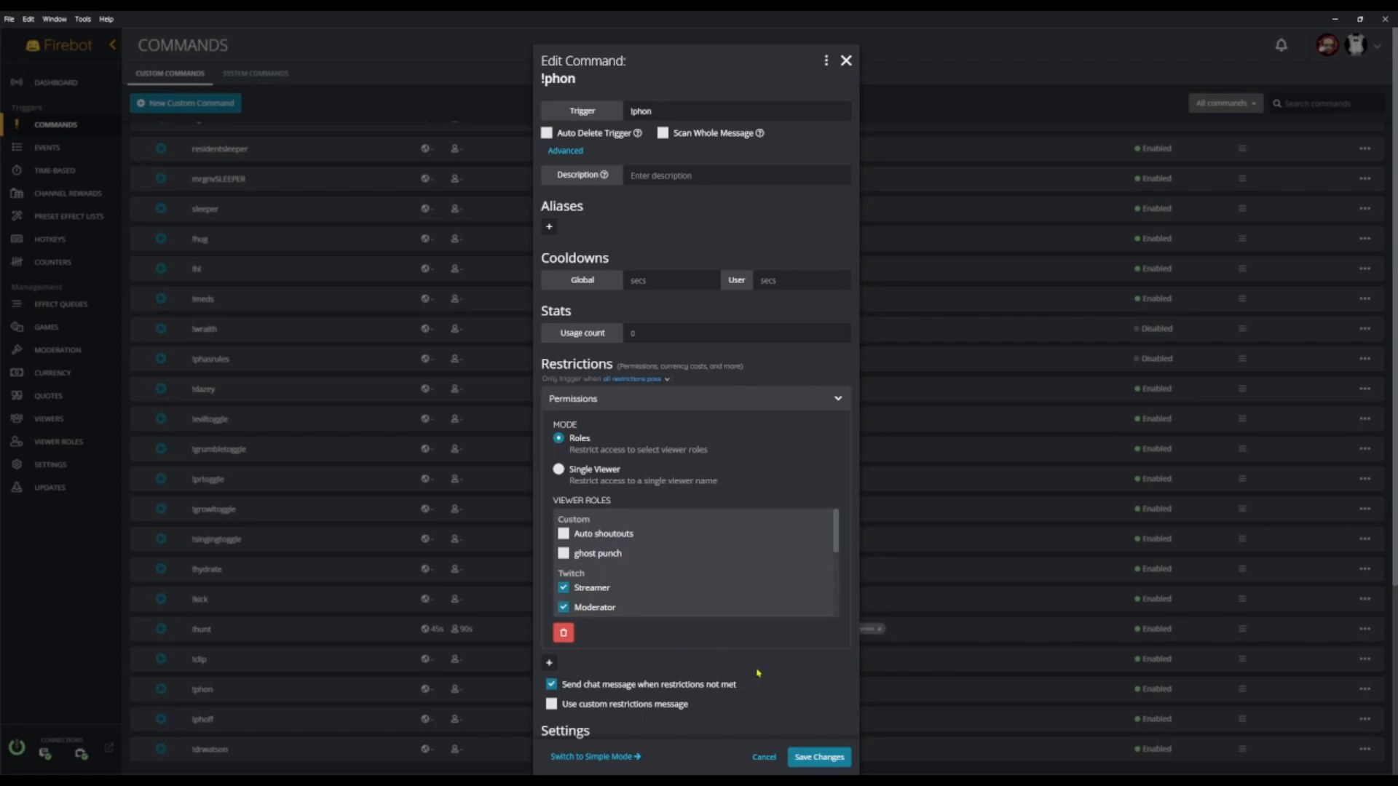
Enable the custom restrictions message and set the command to ignore the bot account
scroll(714, 486, "down", 3)
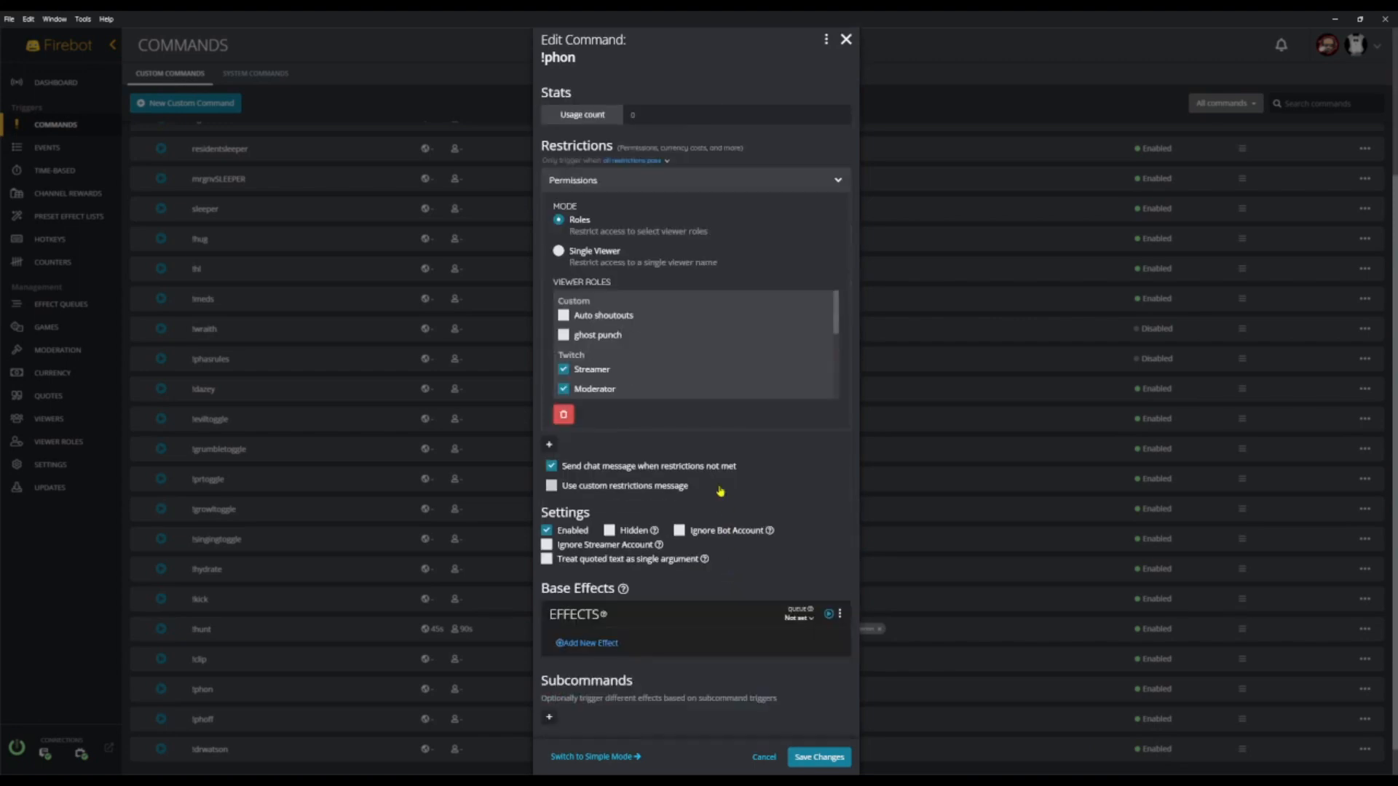
scroll(701, 430, "down", 1)
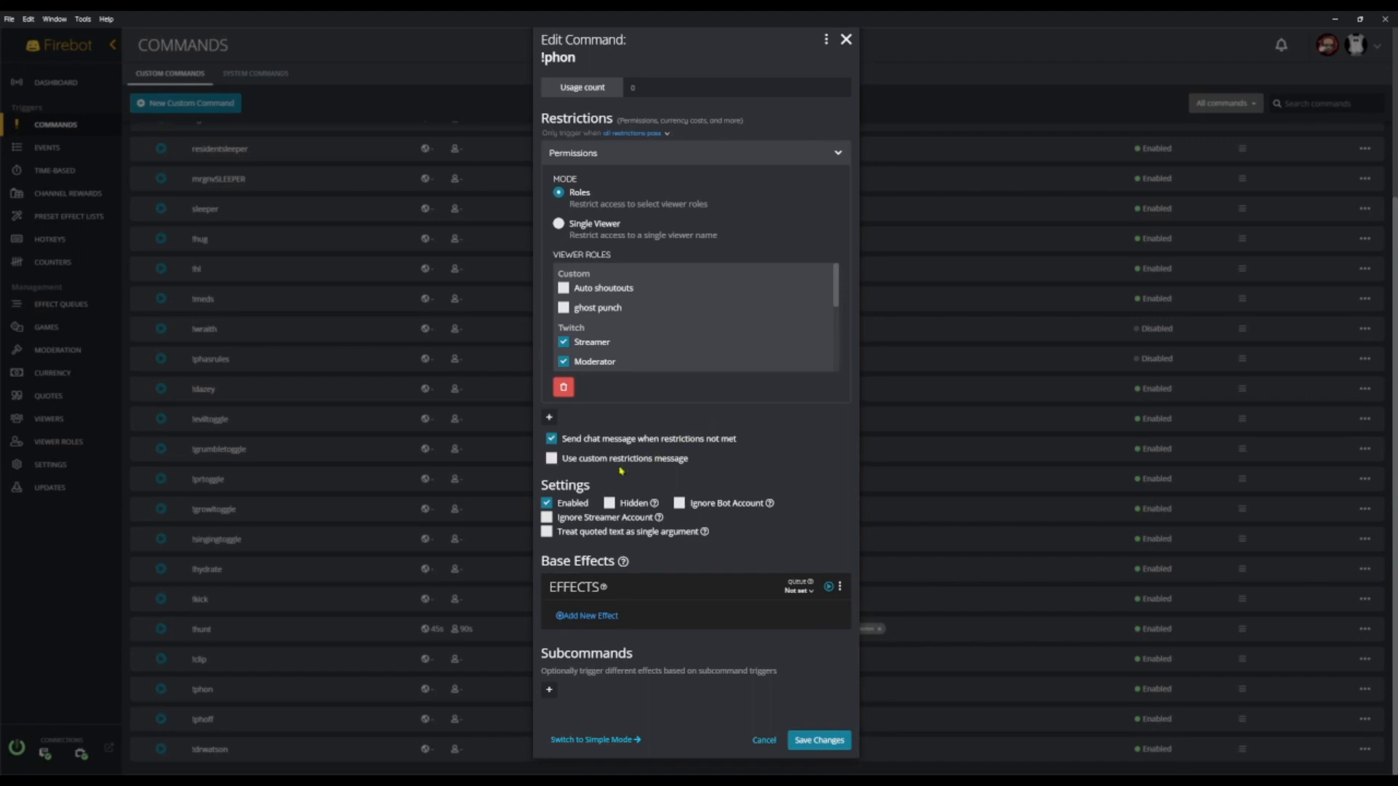
left_click(553, 460)
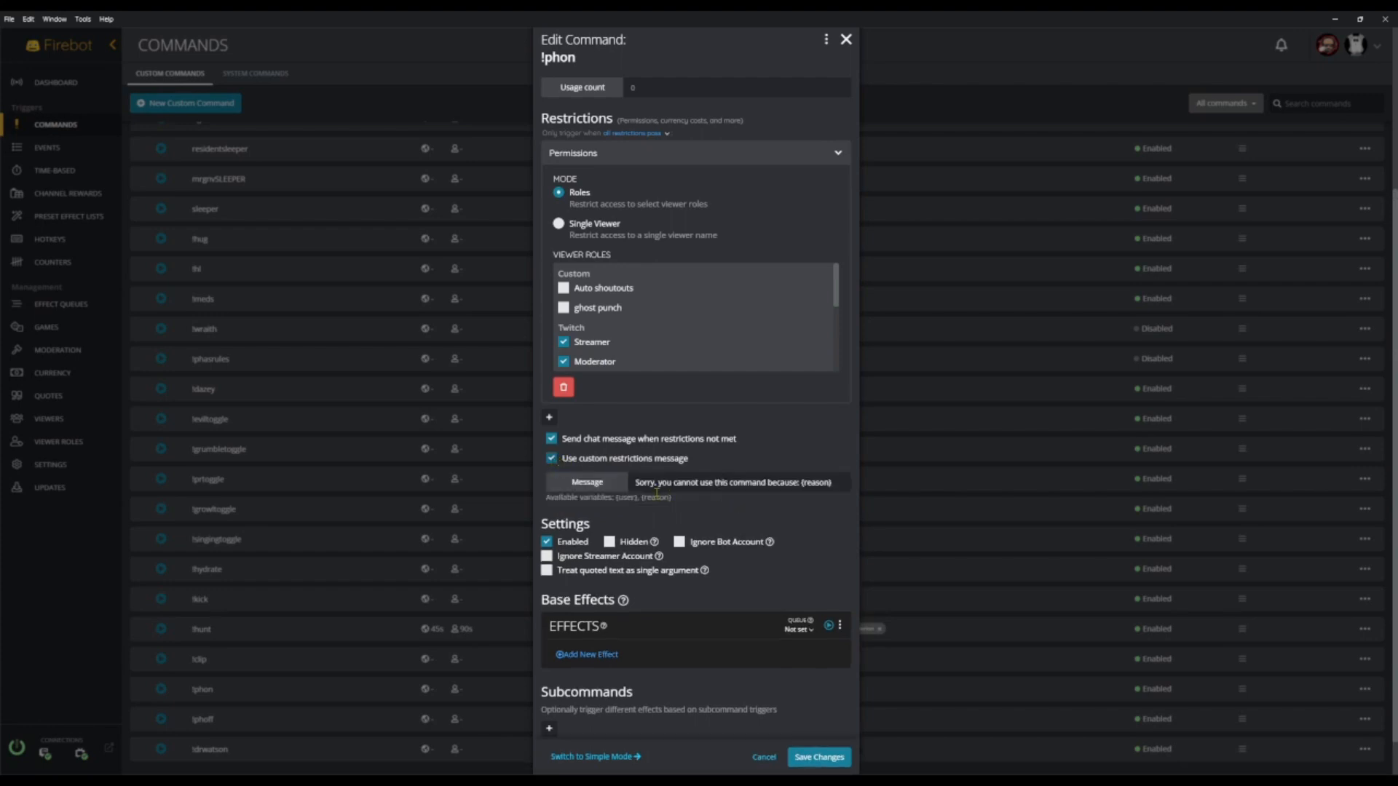
left_click_drag(634, 486, 837, 484)
left_click(808, 519)
left_click(679, 542)
scroll(650, 642, "down", 1)
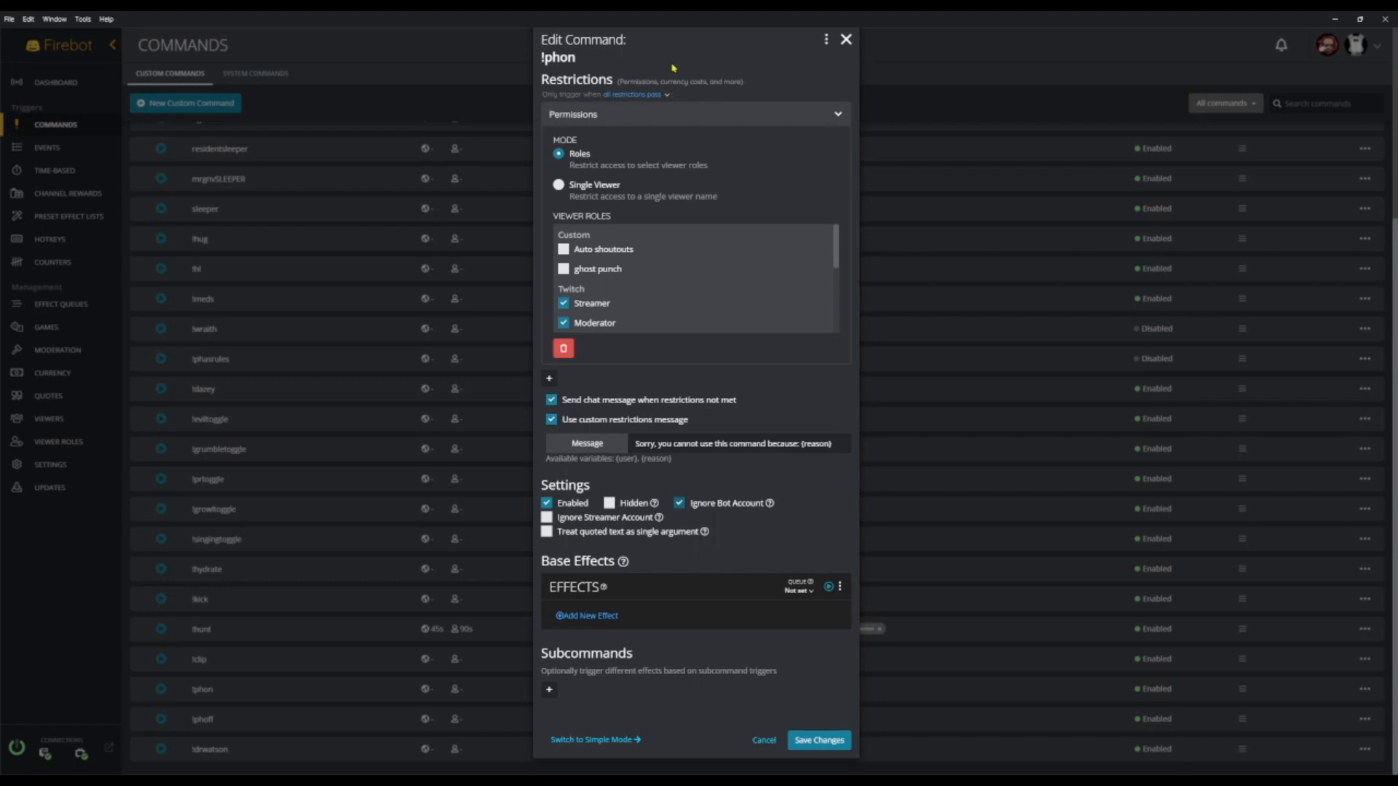
Search the effects for "toggle" and choose Toggle Command as the !phon command's base effect
left_click(586, 620)
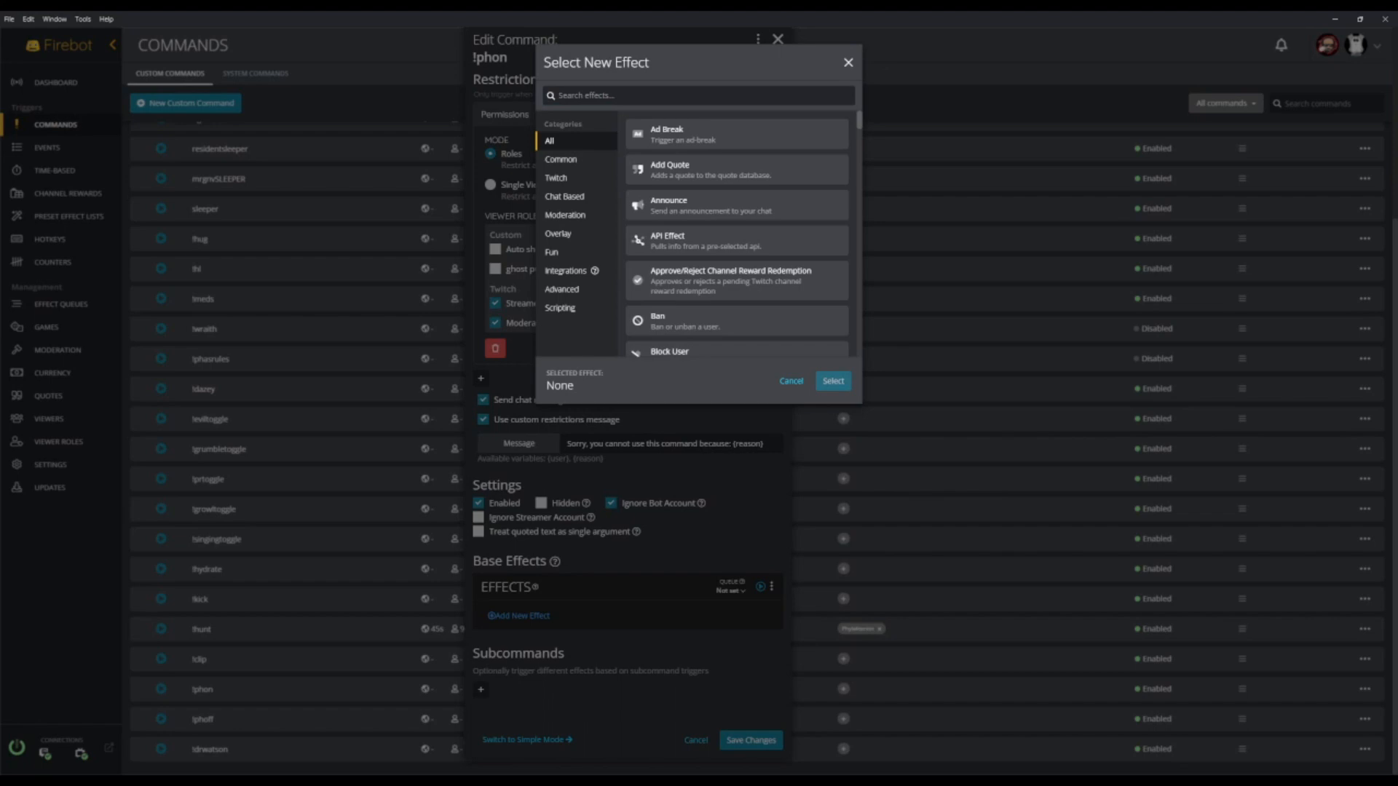
left_click(651, 102)
type("toggle")
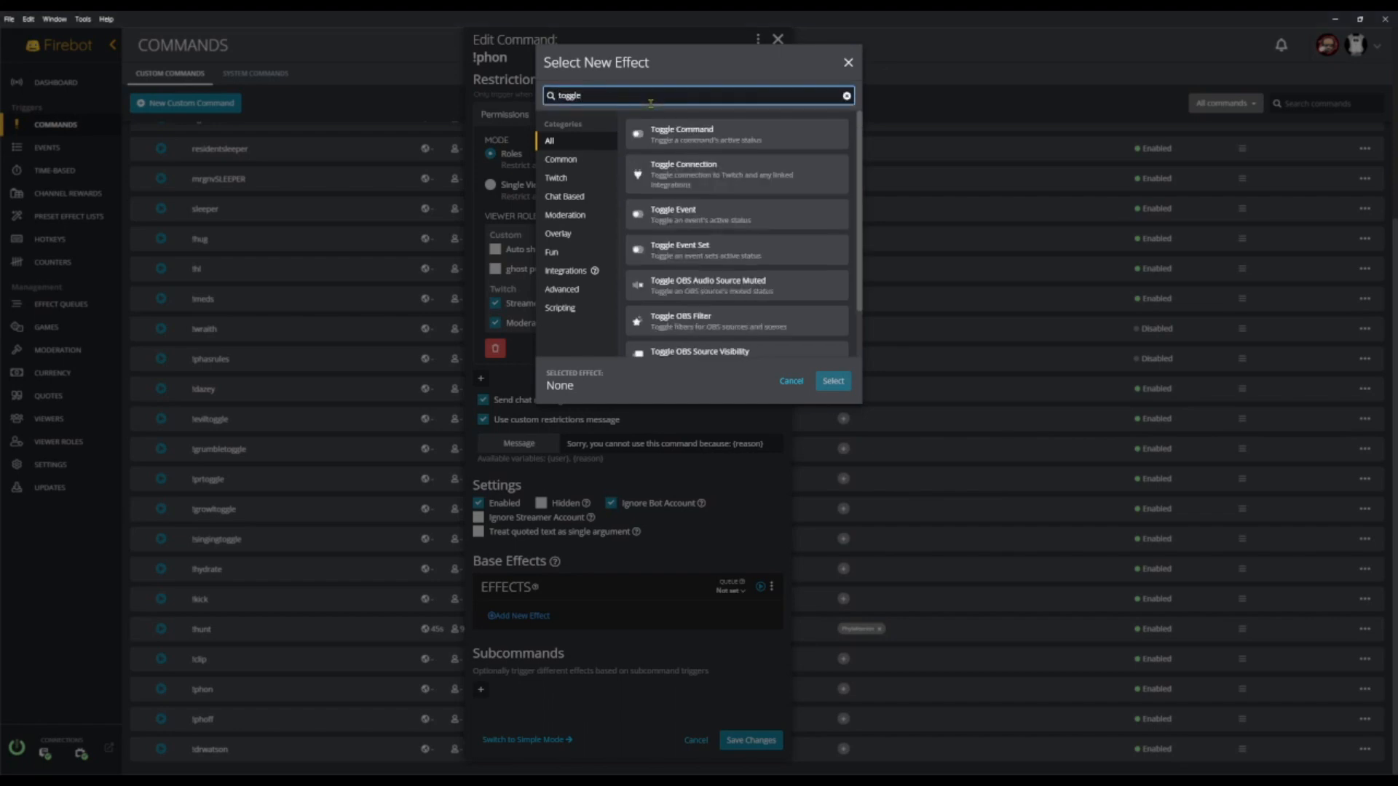
left_click(695, 137)
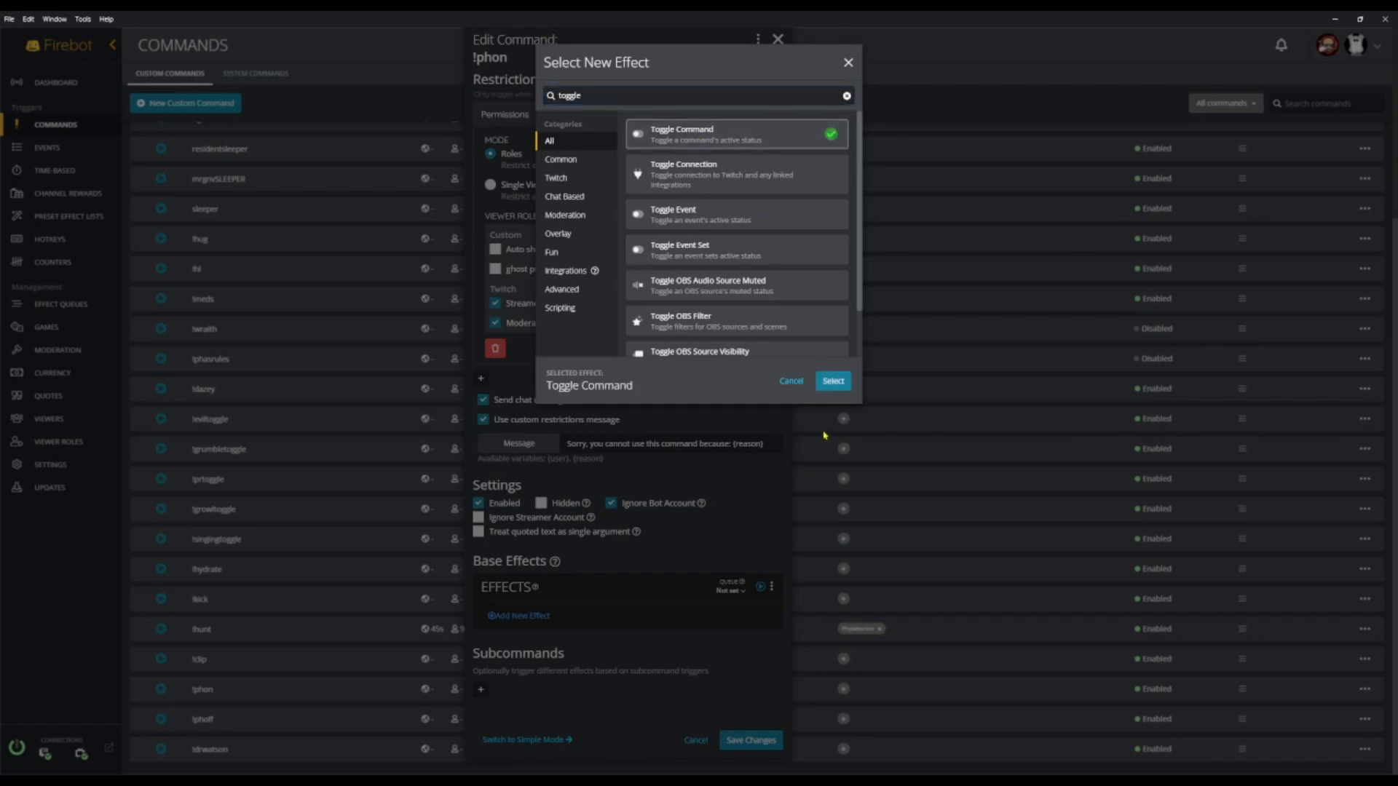
left_click(832, 384)
Configure the toggle effect to activate the custom command !hunt and add it to the command
left_click(586, 202)
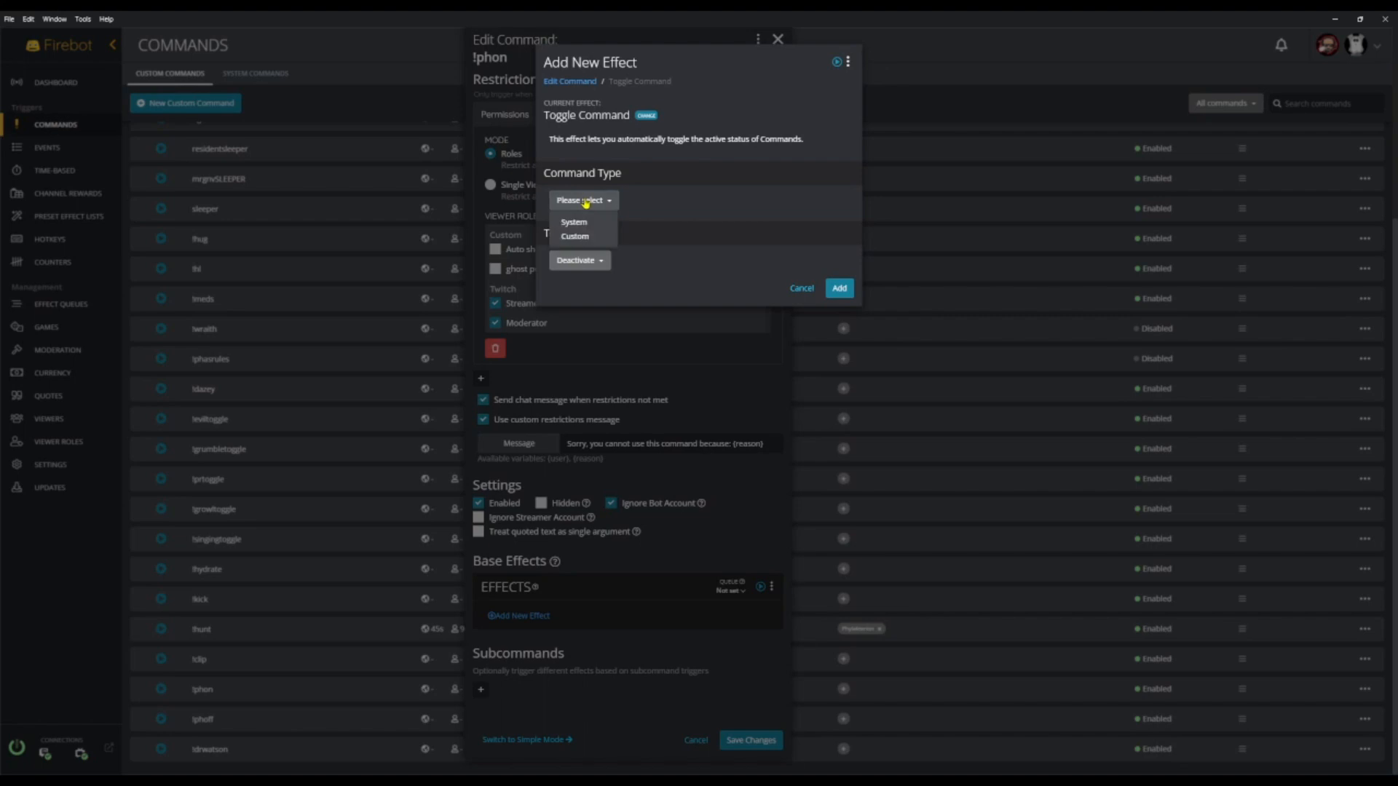
left_click(582, 239)
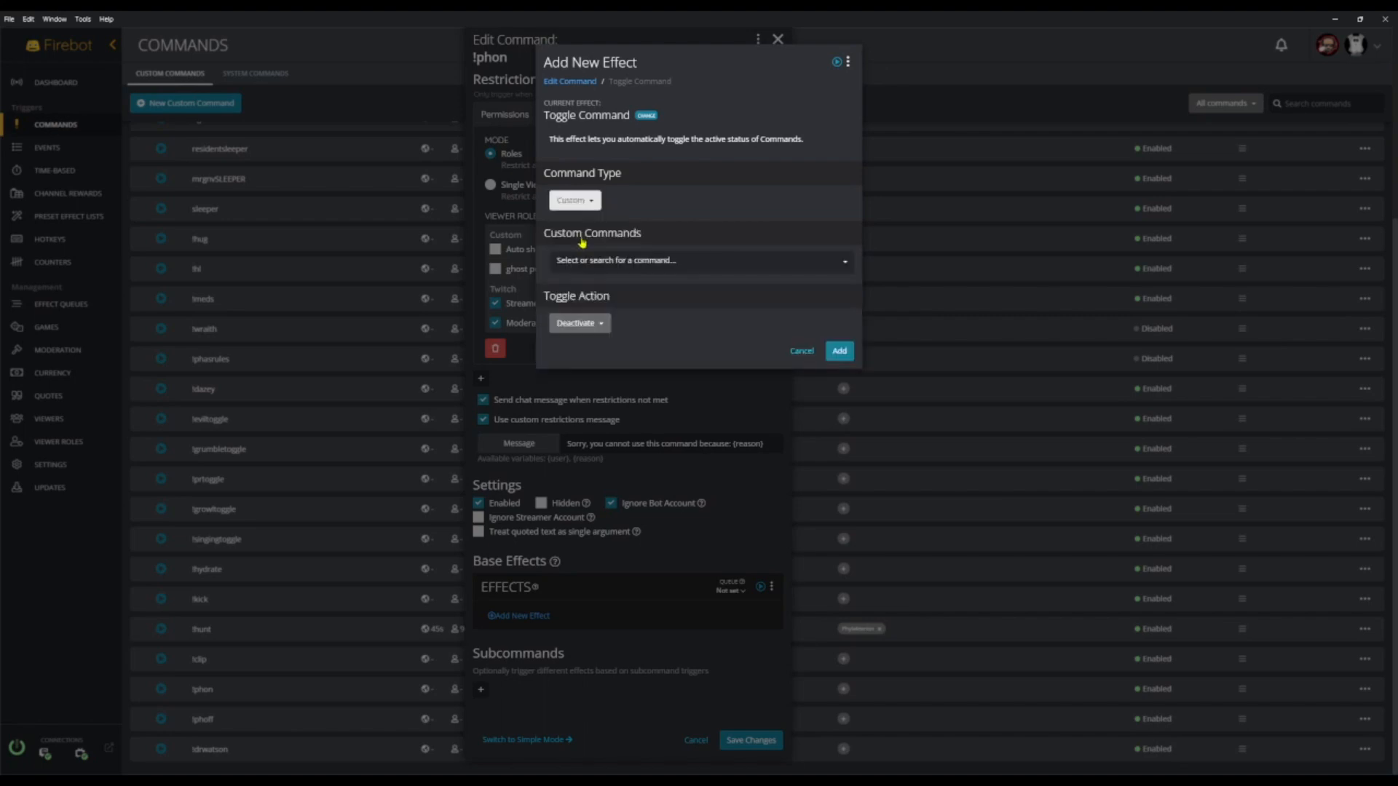
left_click(718, 267)
scroll(664, 320, "down", 10)
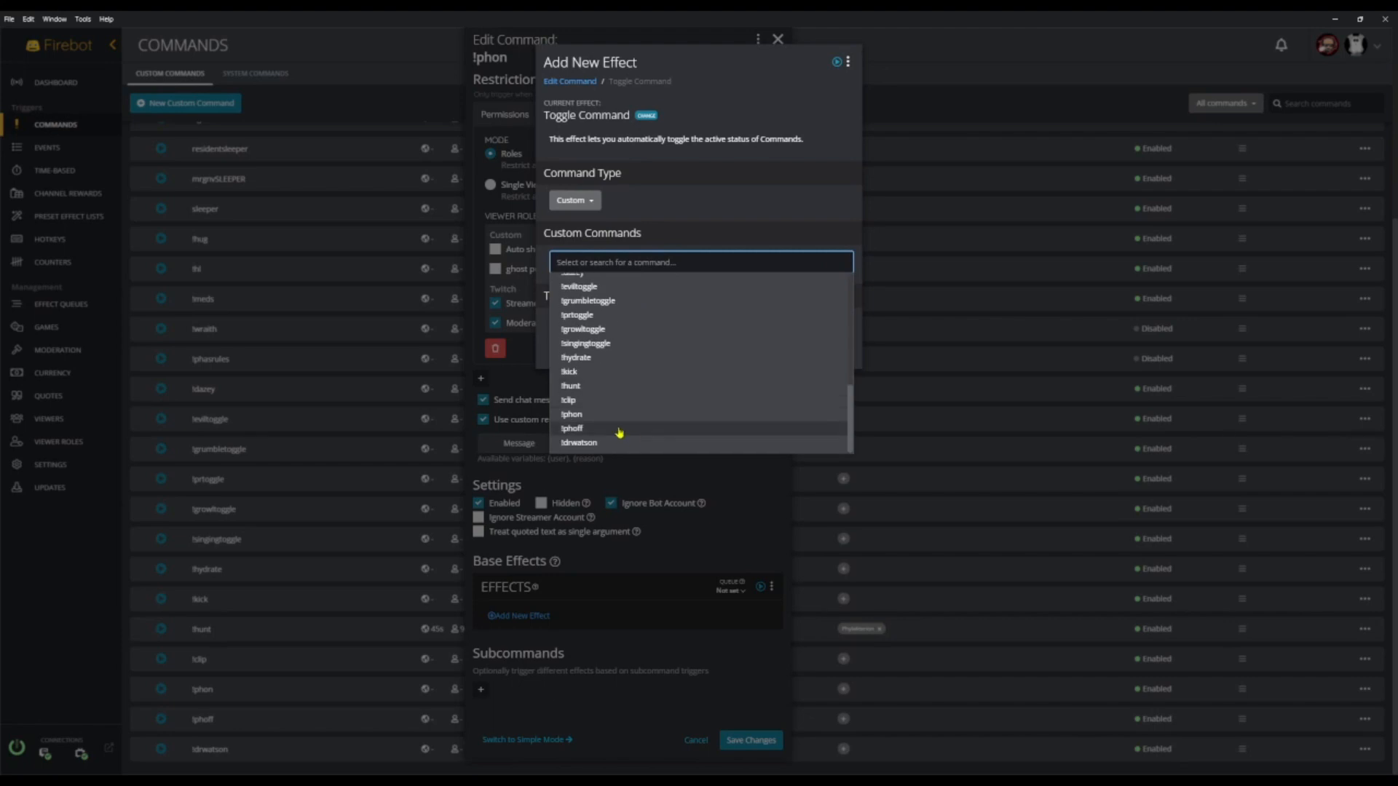
left_click(590, 387)
left_click(593, 325)
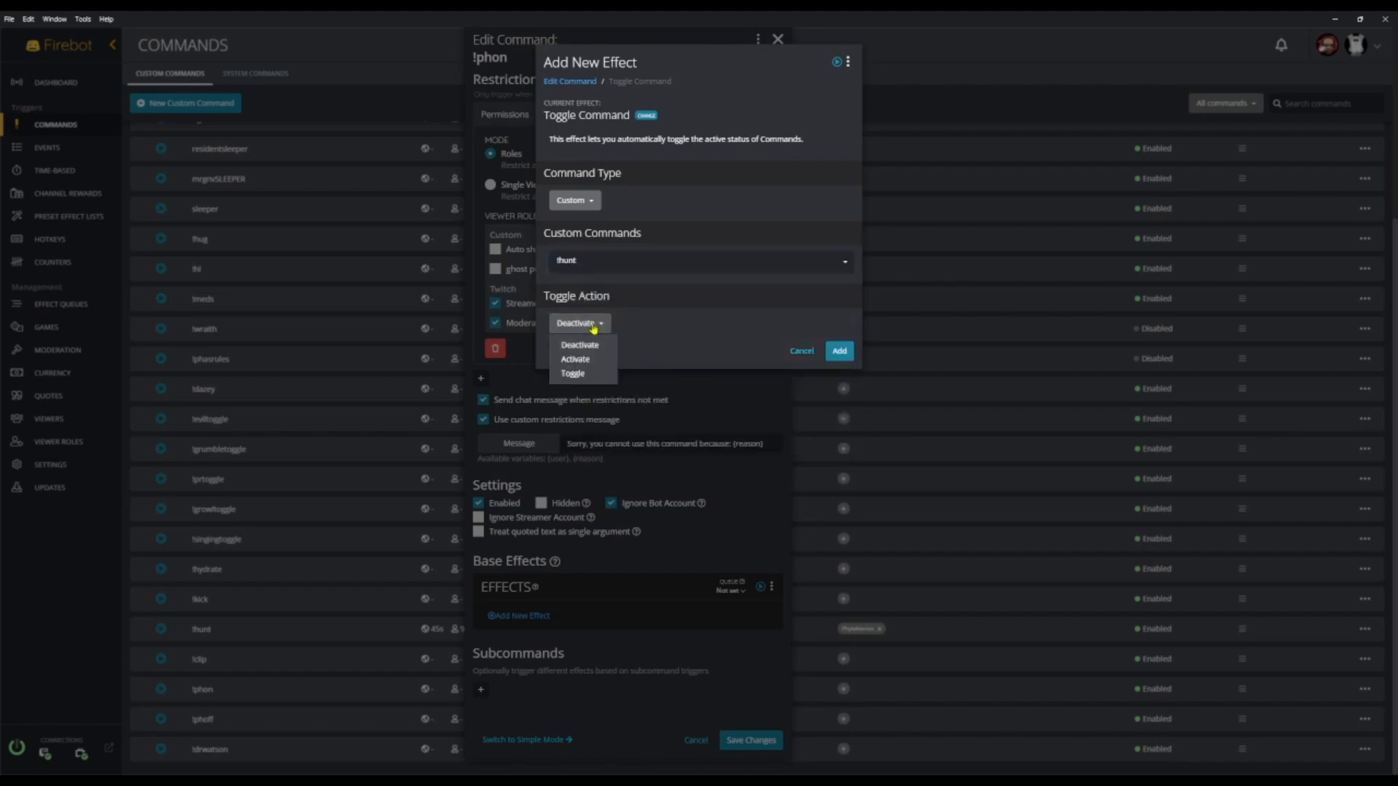
left_click(592, 360)
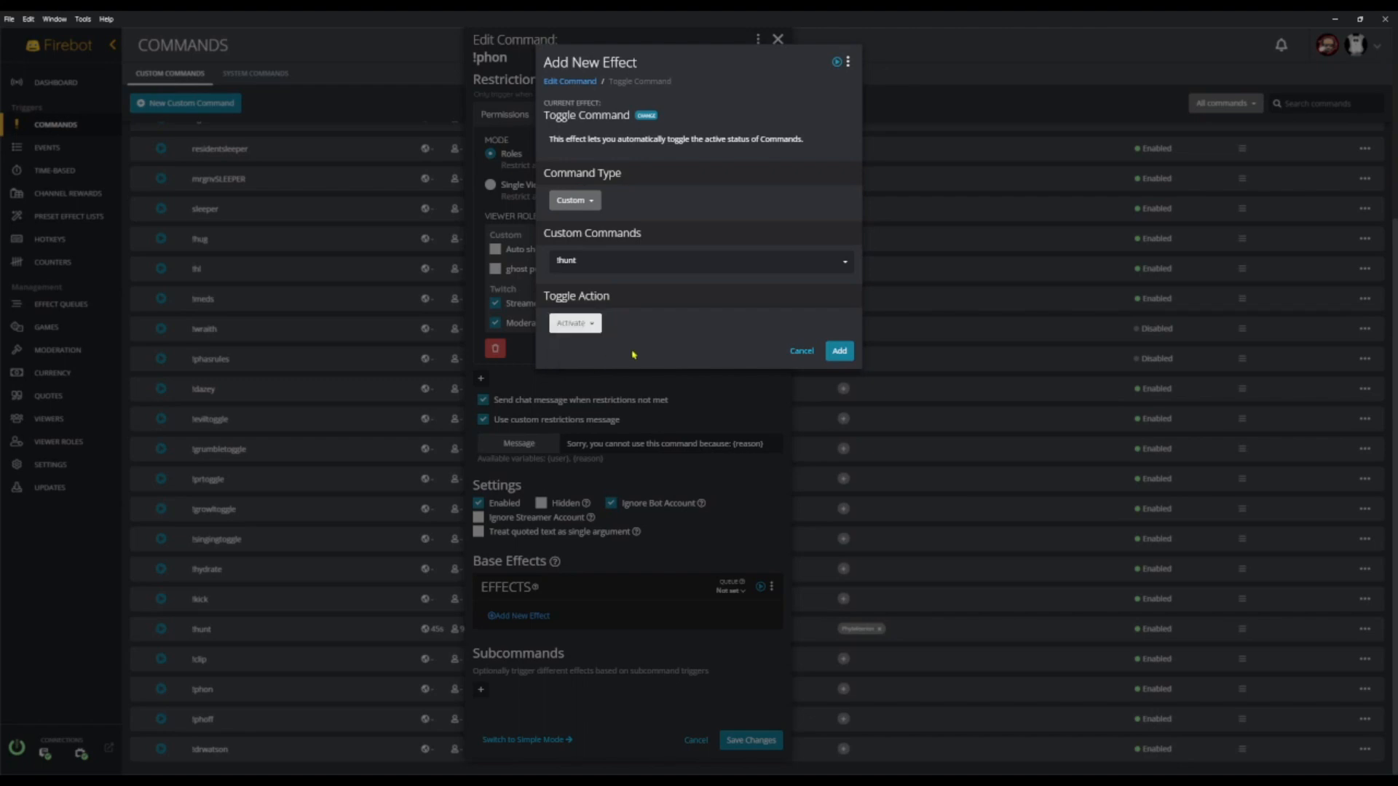
left_click(838, 352)
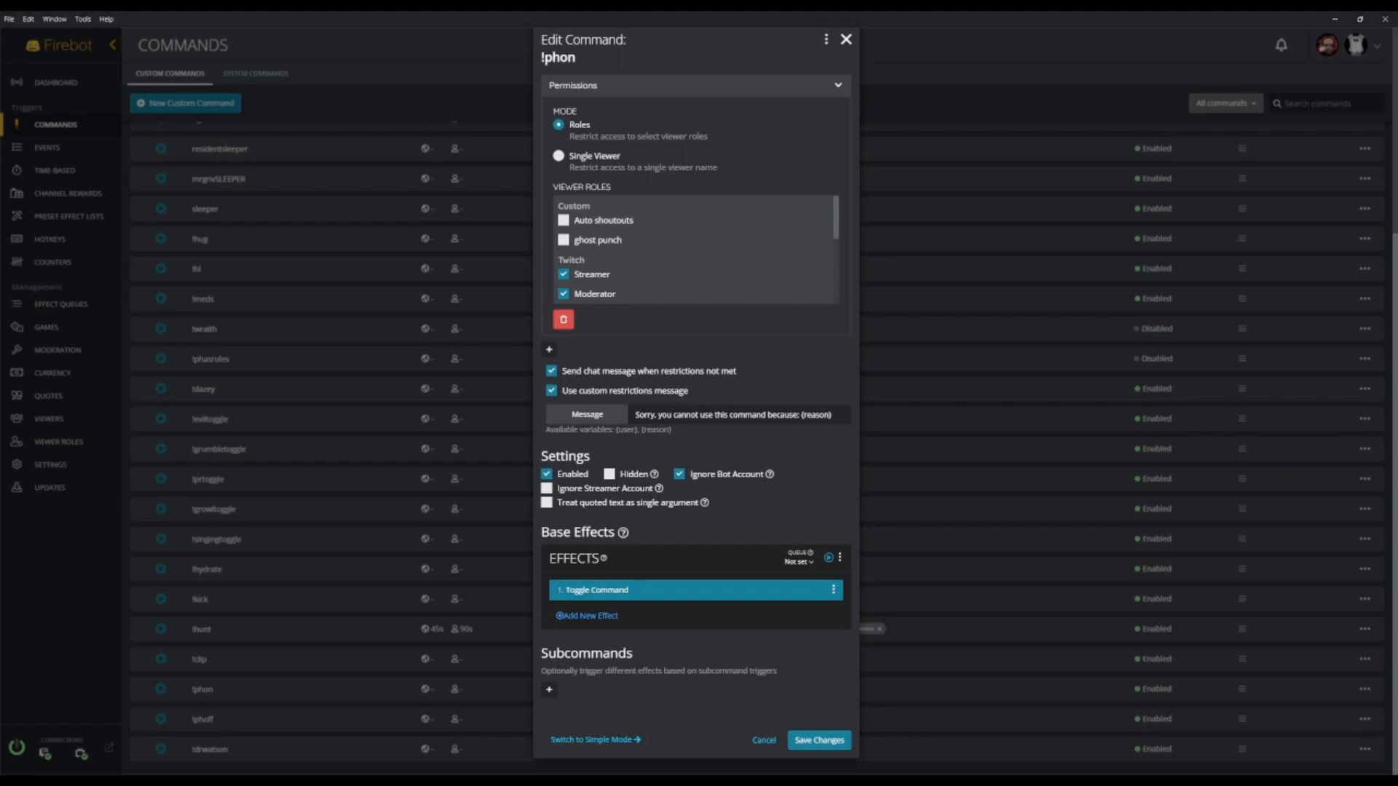
Search the effects for "chat" and choose the Chat effect as the !phon command's second effect
left_click(586, 615)
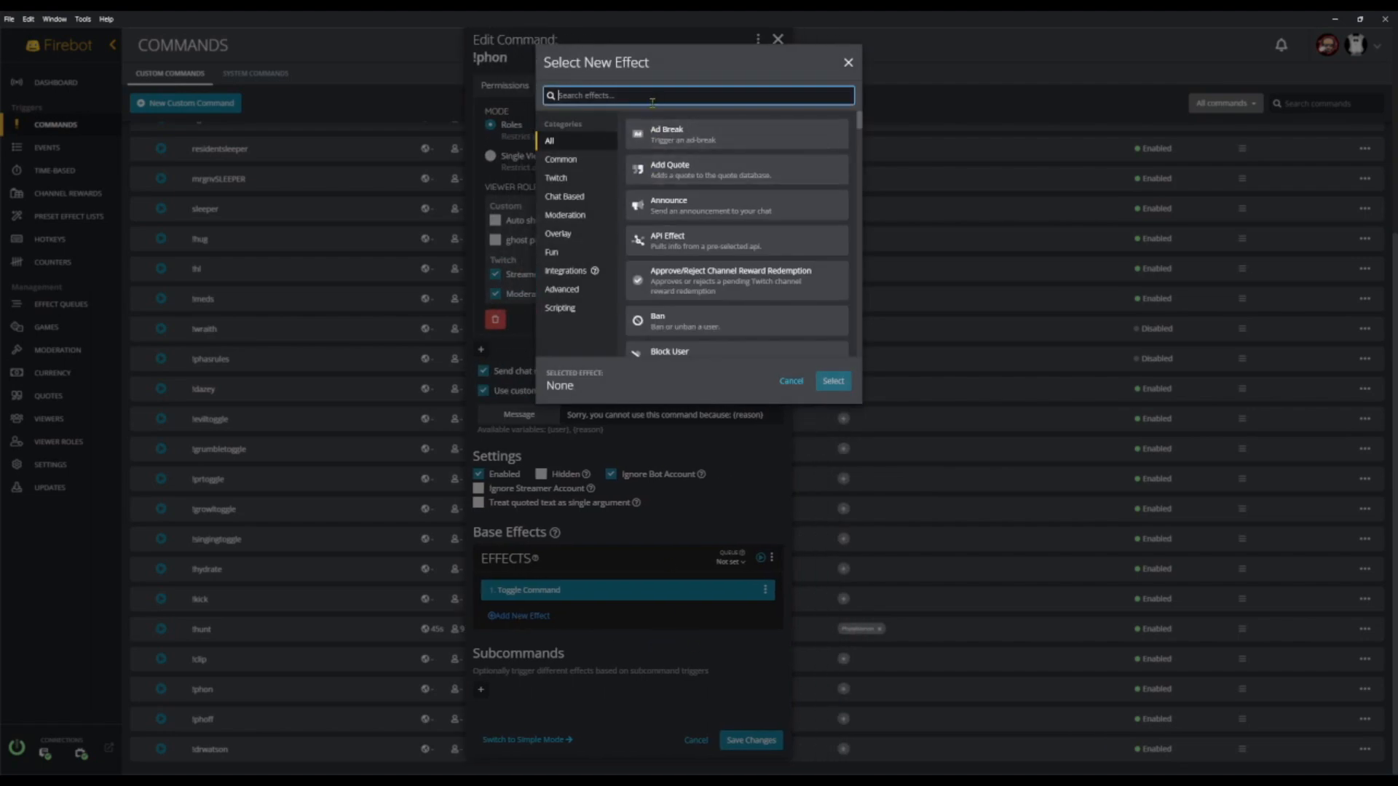
type("chat")
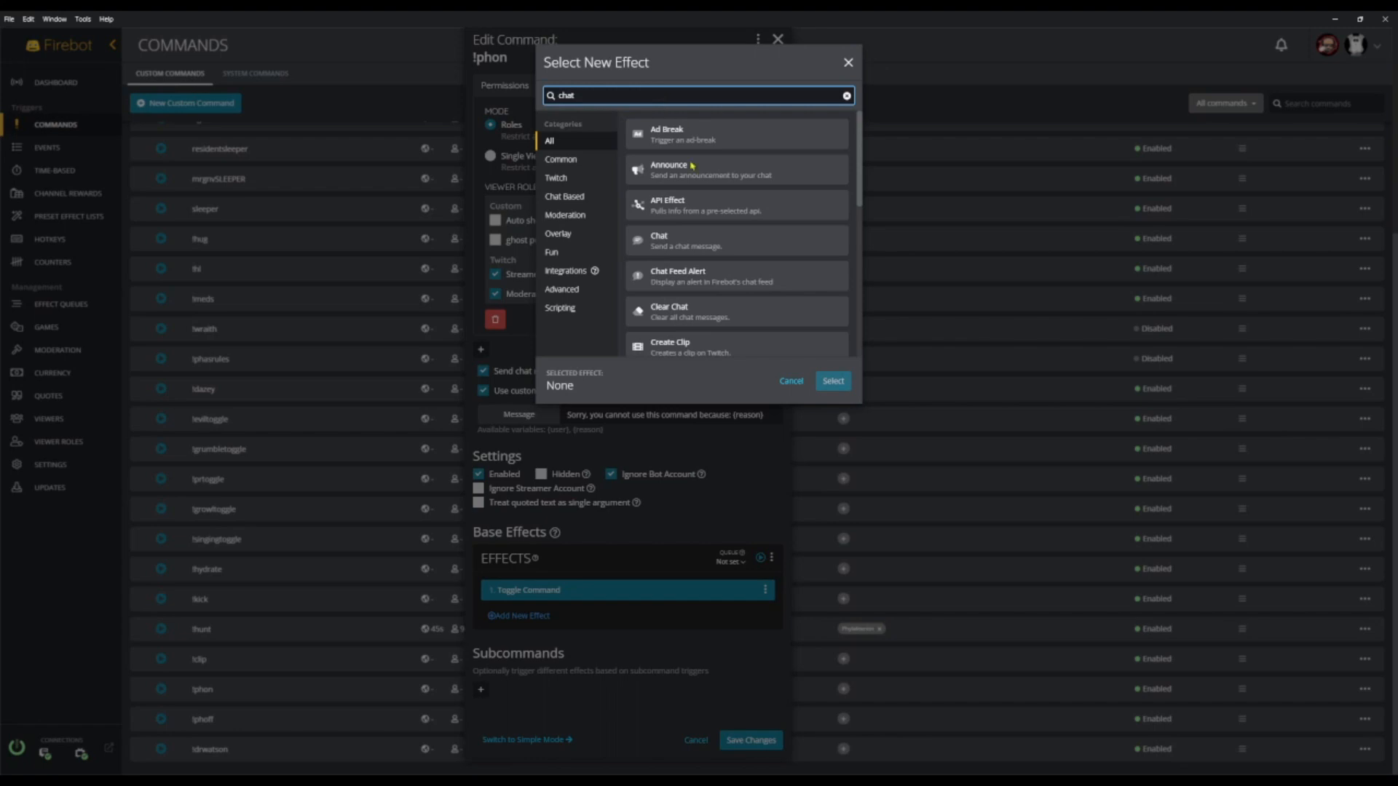
left_click(673, 249)
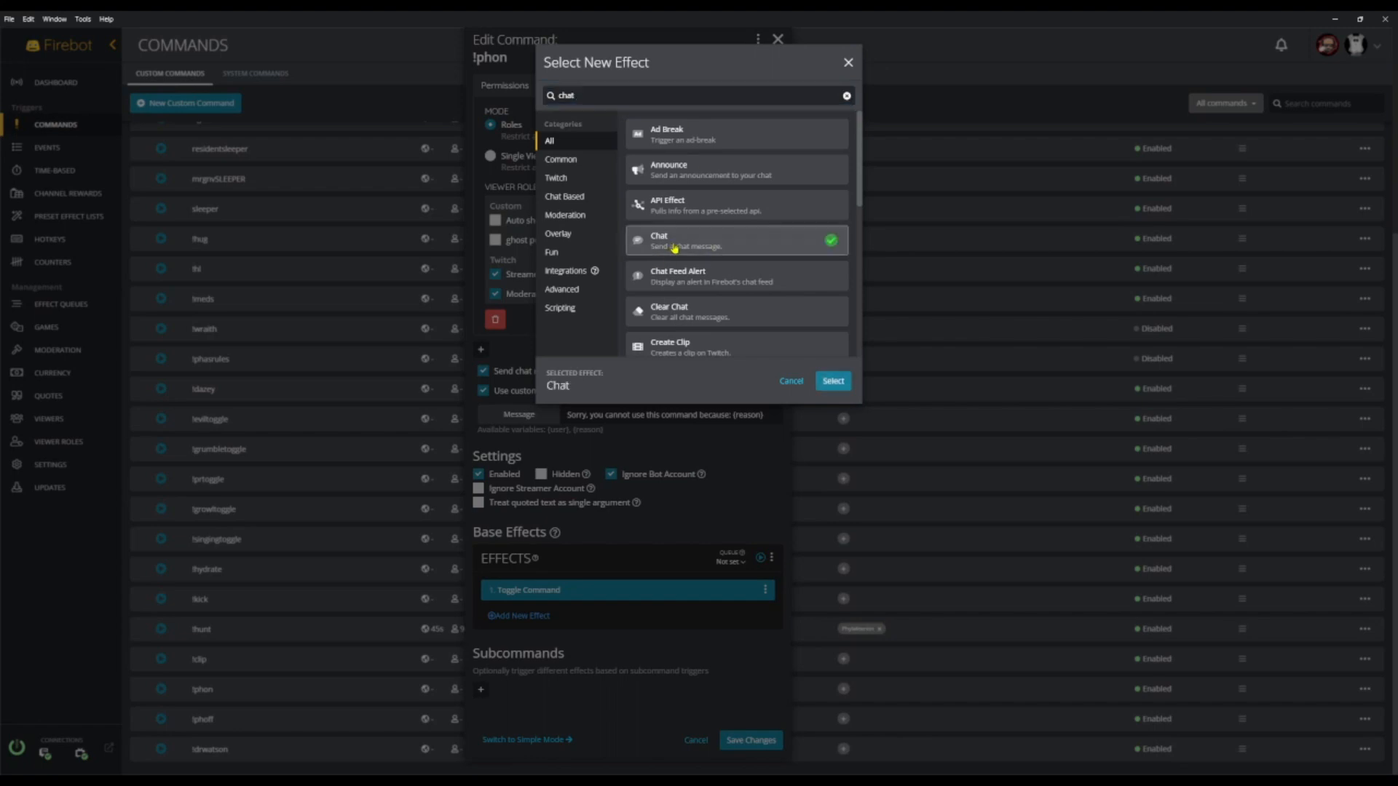
left_click(845, 387)
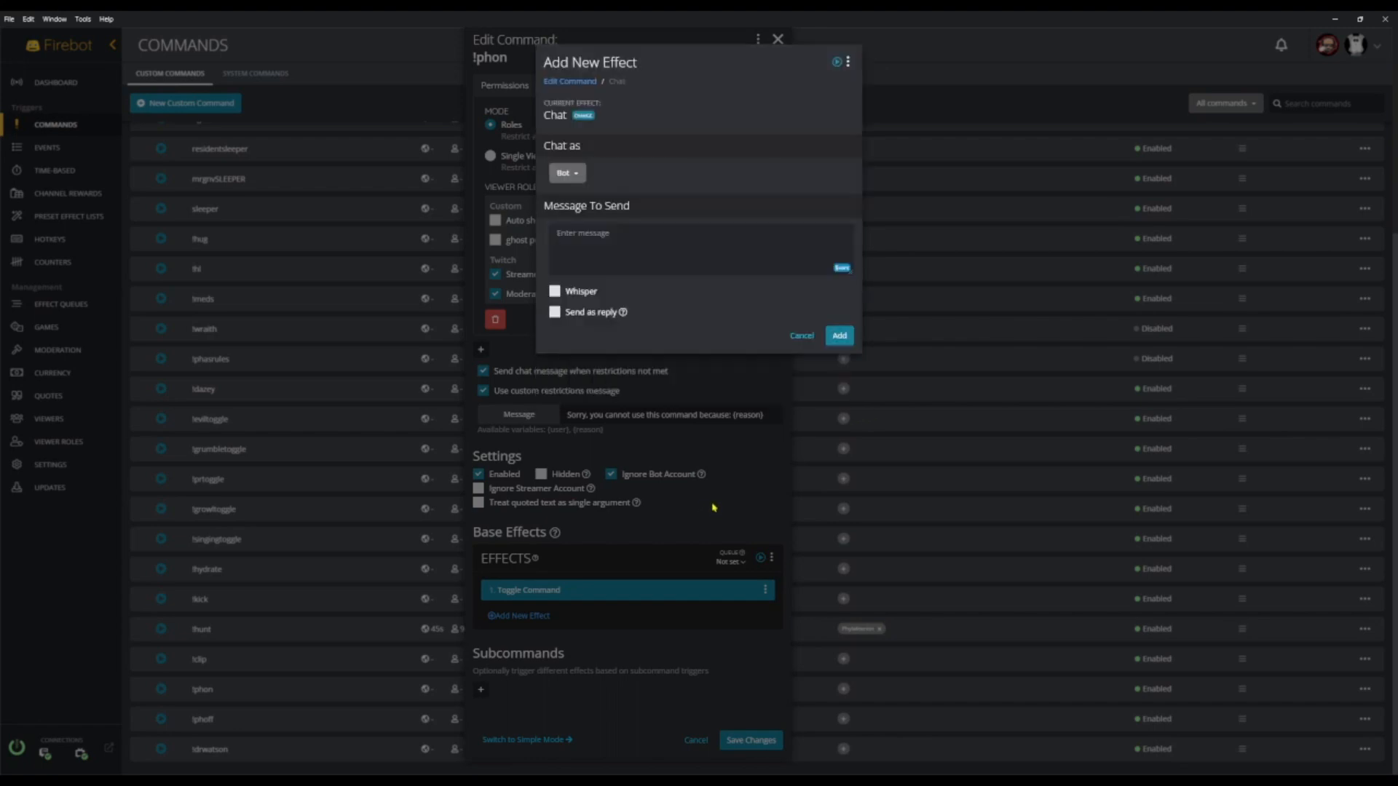
Enter the chat message "Phylakterion twitch integrations are now turned on!" and add the effect to the command
left_click(625, 246)
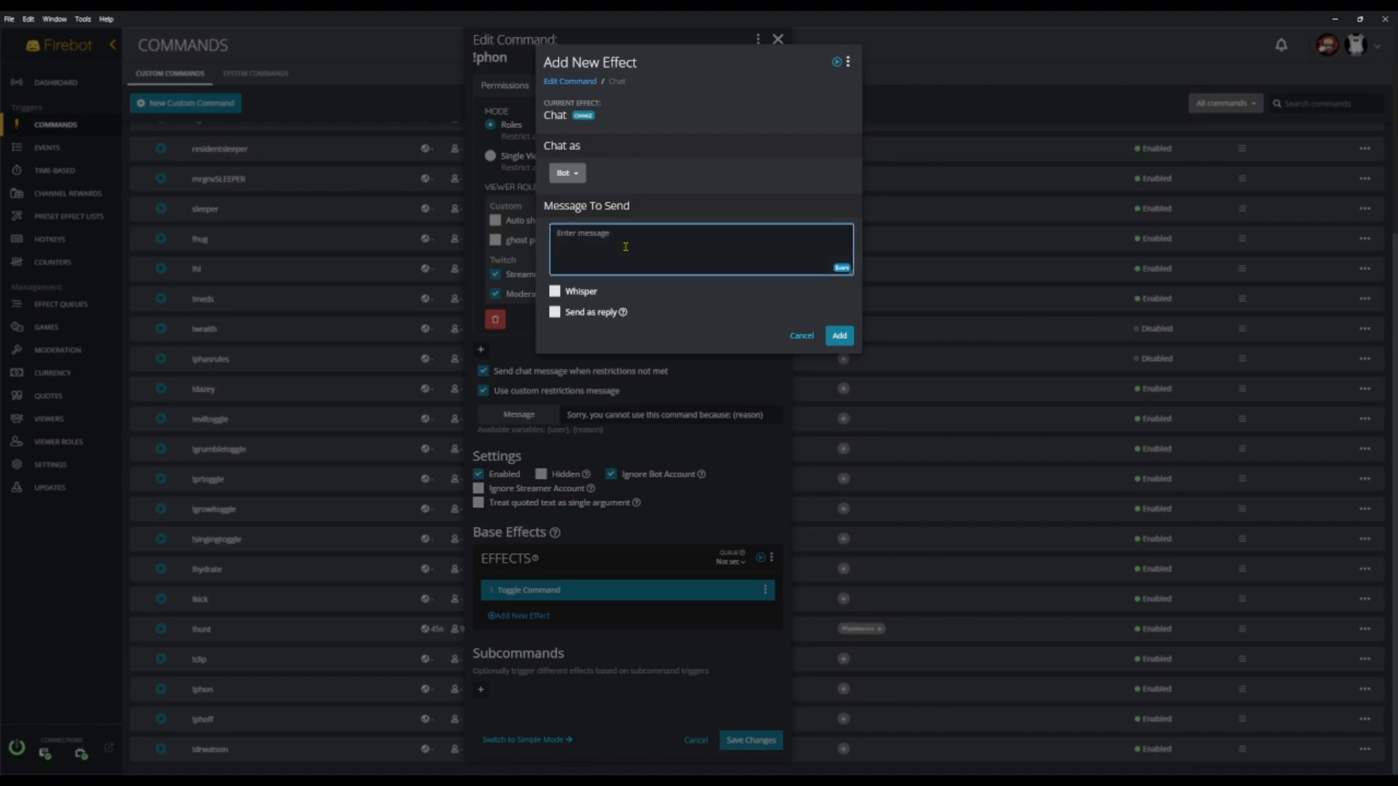
type("Phylask")
type("terion (")
type("is")
type(" twitch integ")
type("rations are now")
type(" turned on!")
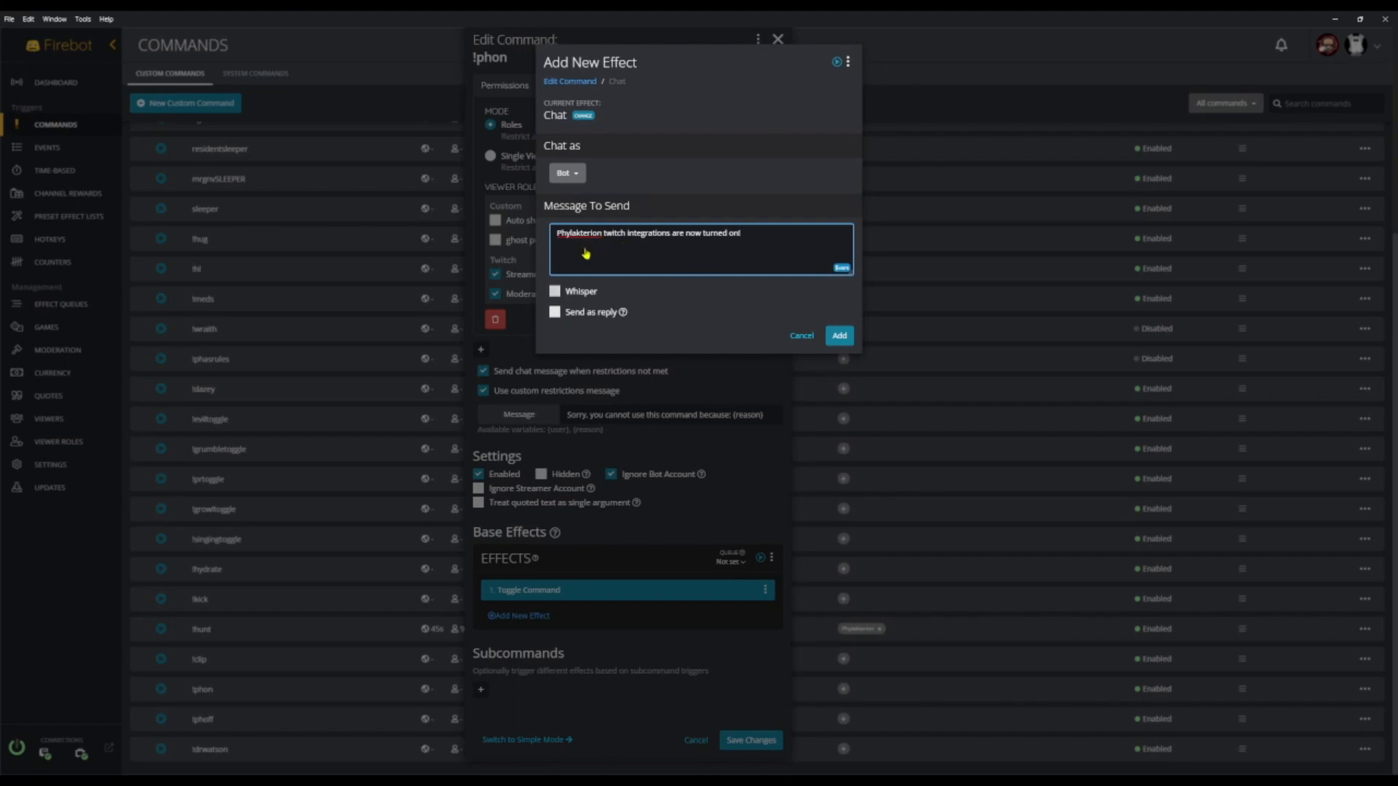
left_click(838, 341)
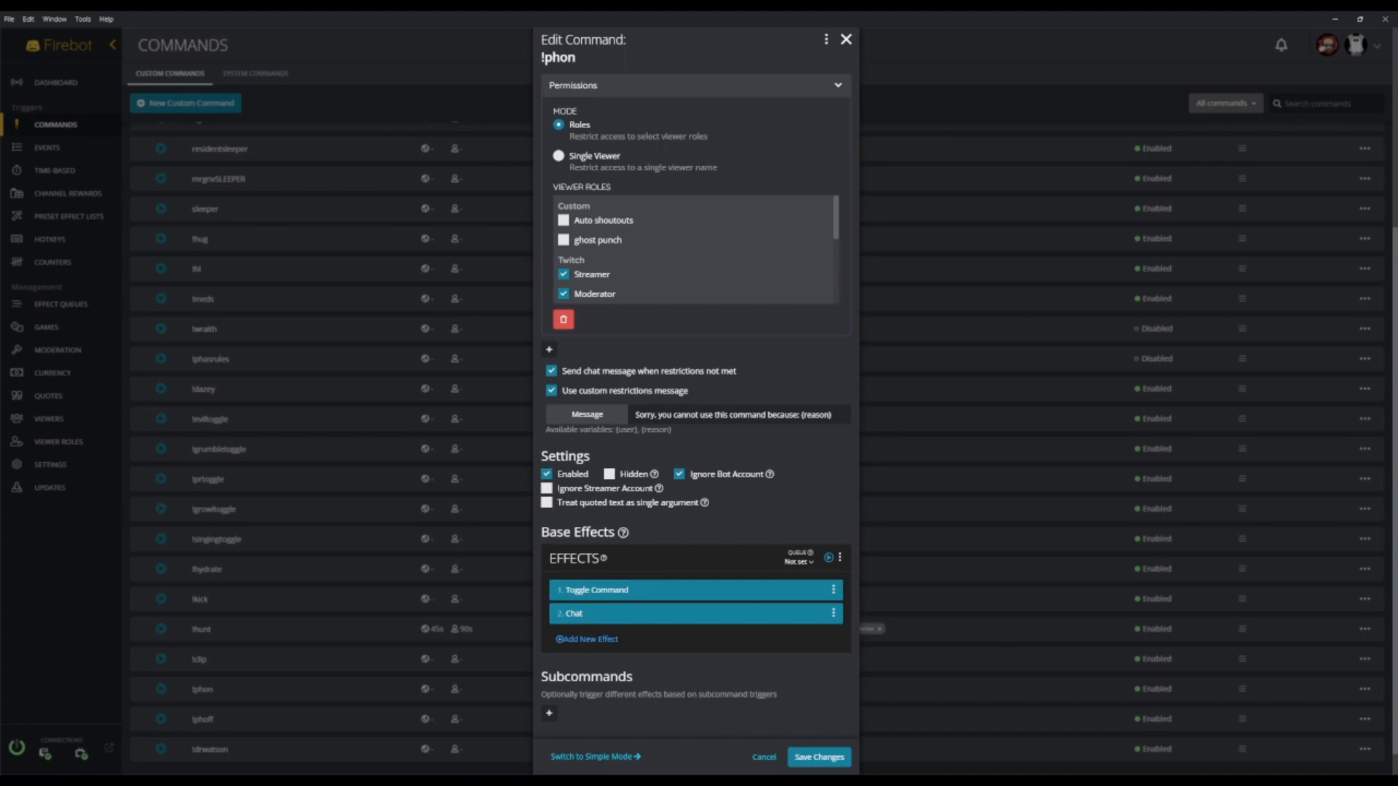
Try to save the new !phon command and close its editor
scroll(696, 408, "up", 5)
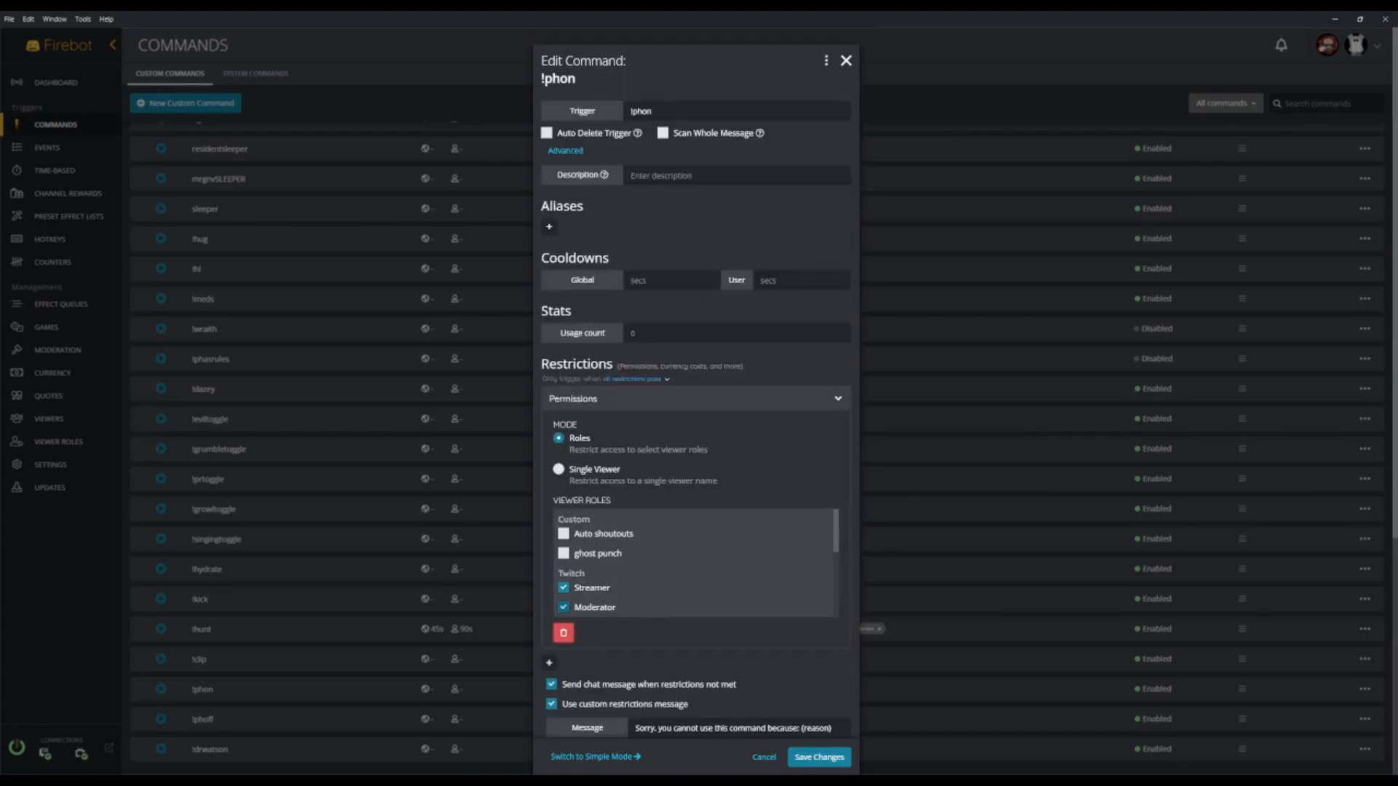
left_click(819, 757)
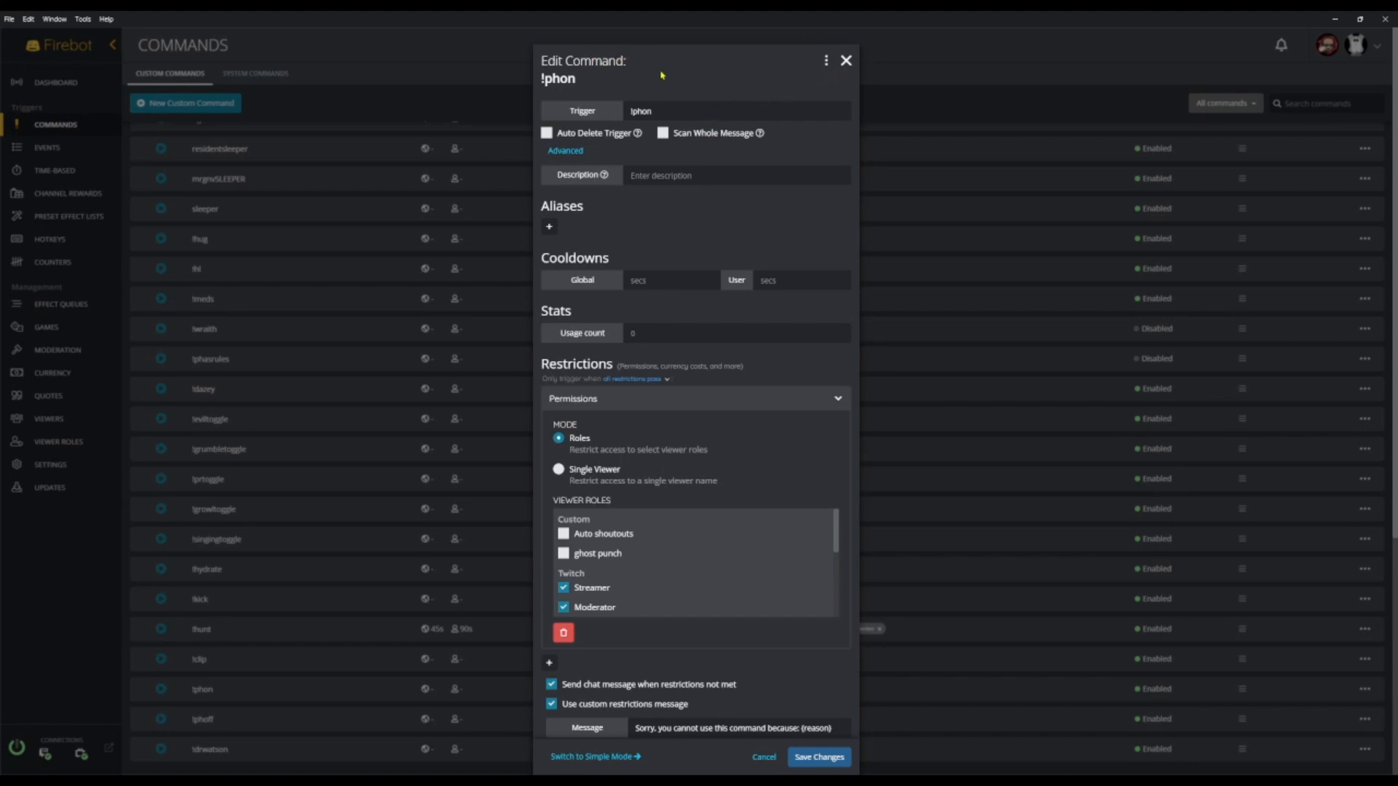
left_click(847, 63)
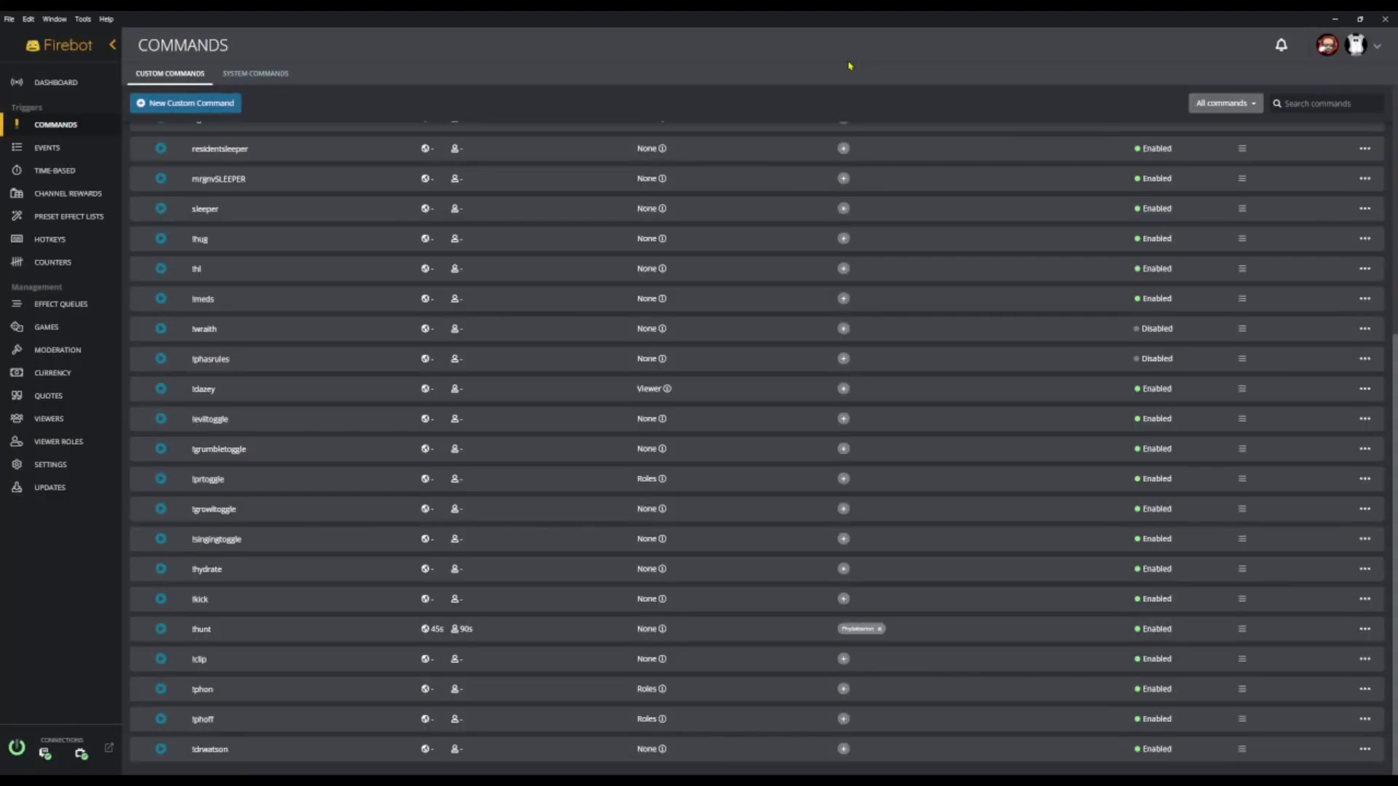
Start a new custom command with the trigger "!phoff"
left_click(174, 107)
left_click(693, 94)
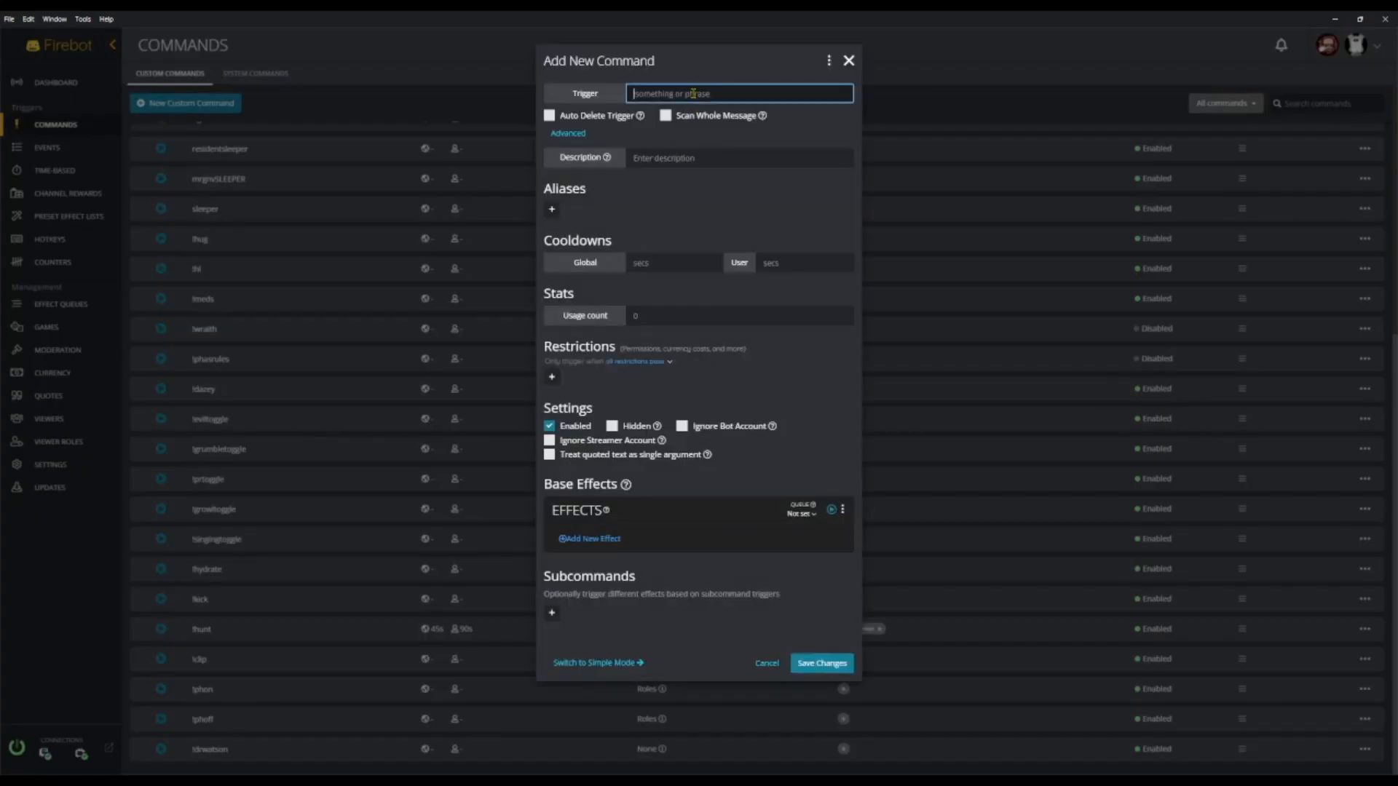
type("!phoff")
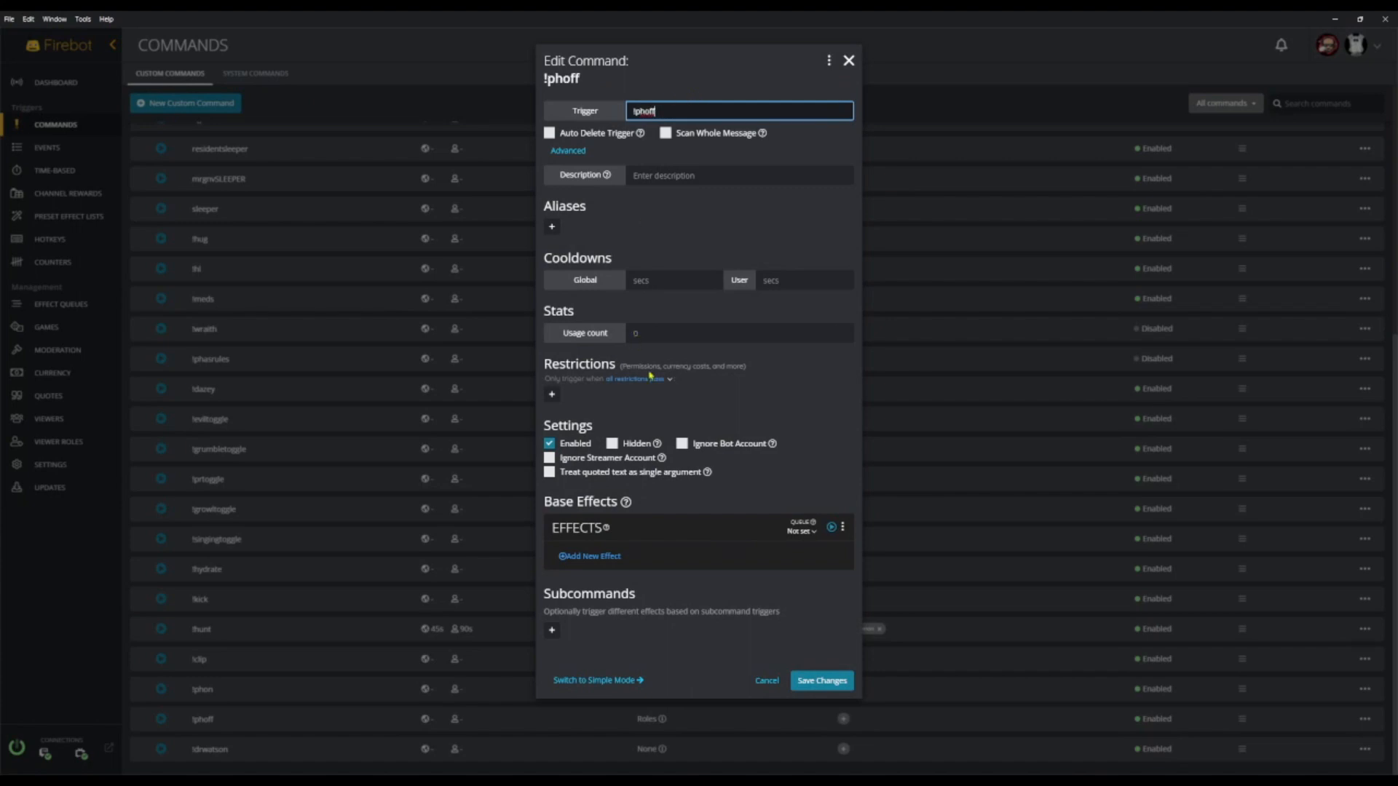
Search the effects for "toggle" and choose Toggle Command as the !phoff command's first effect
left_click(609, 557)
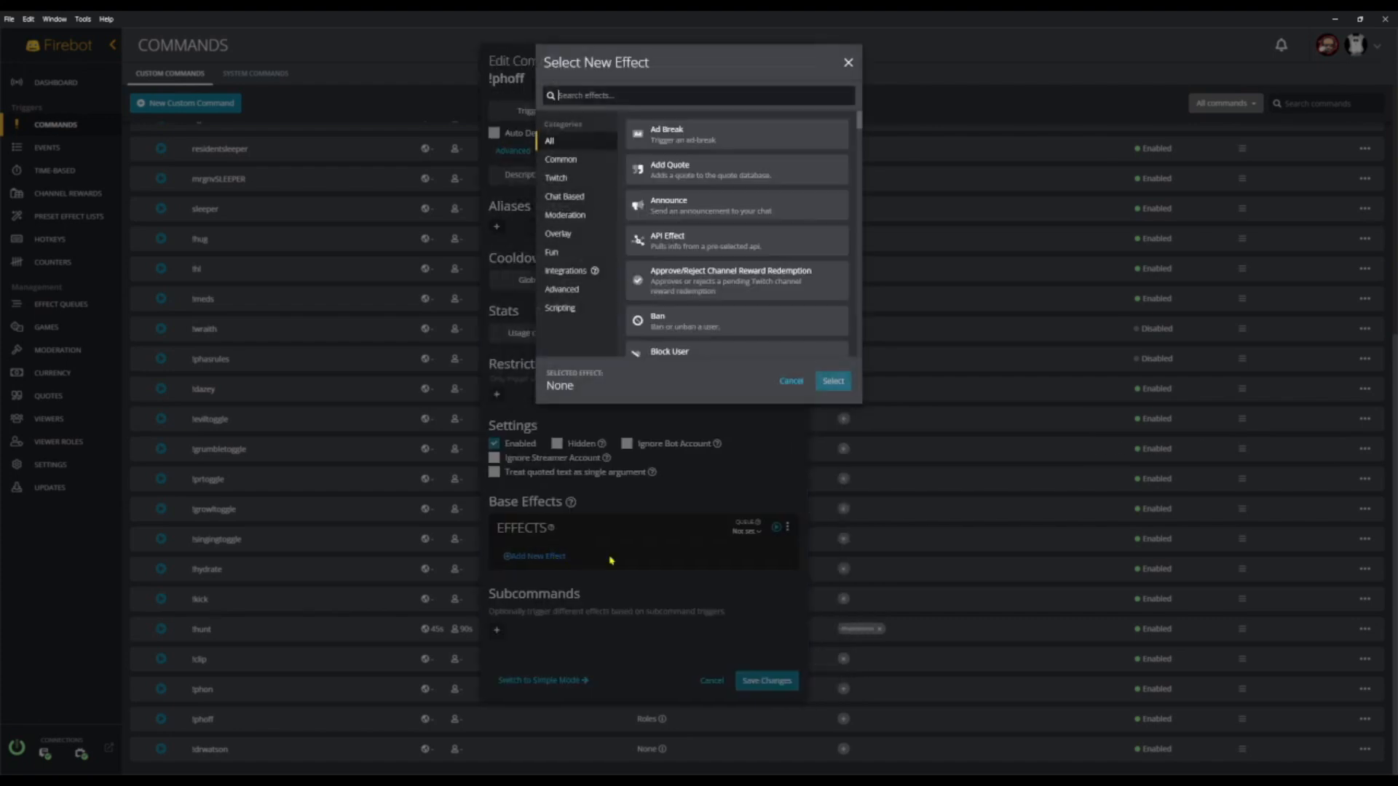
left_click(619, 95)
type("toggle")
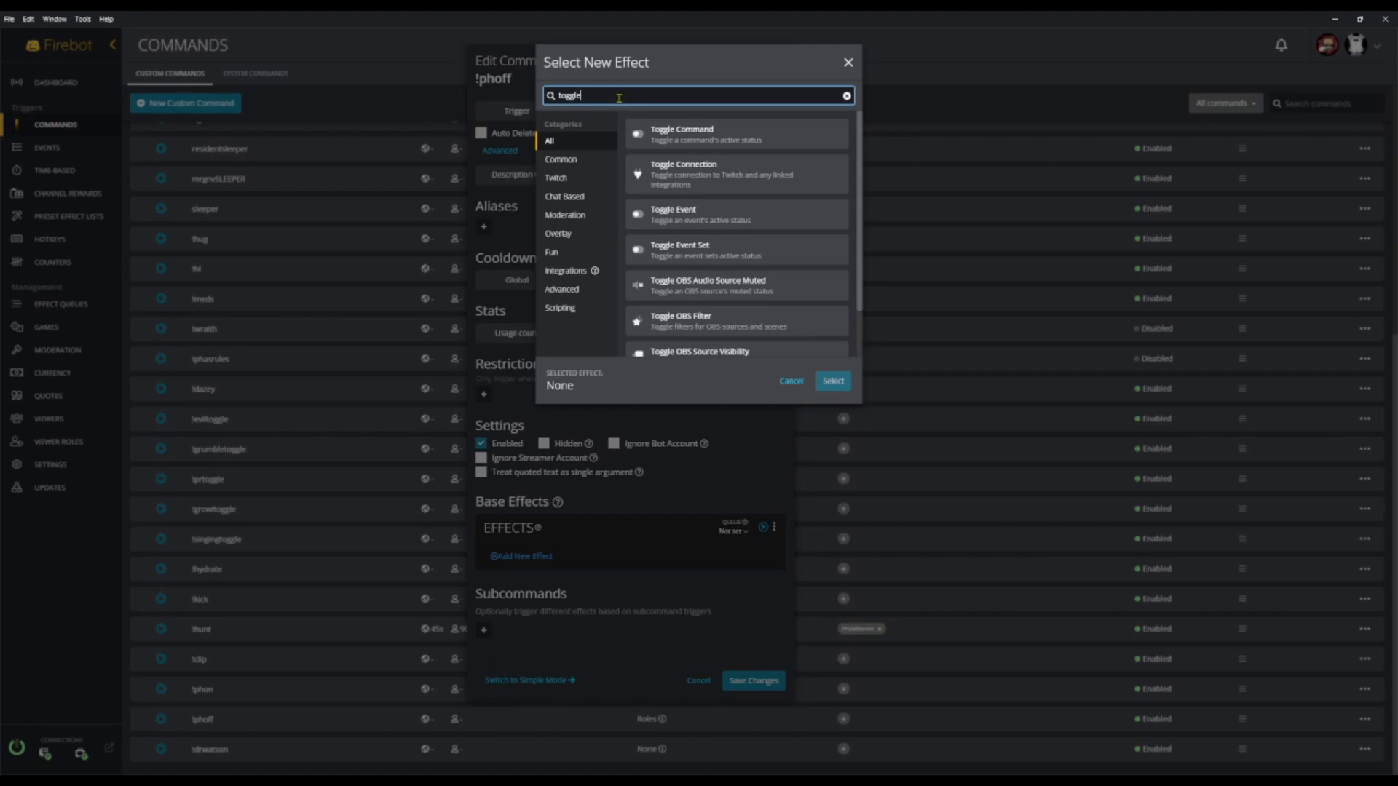
left_click(684, 133)
left_click(834, 380)
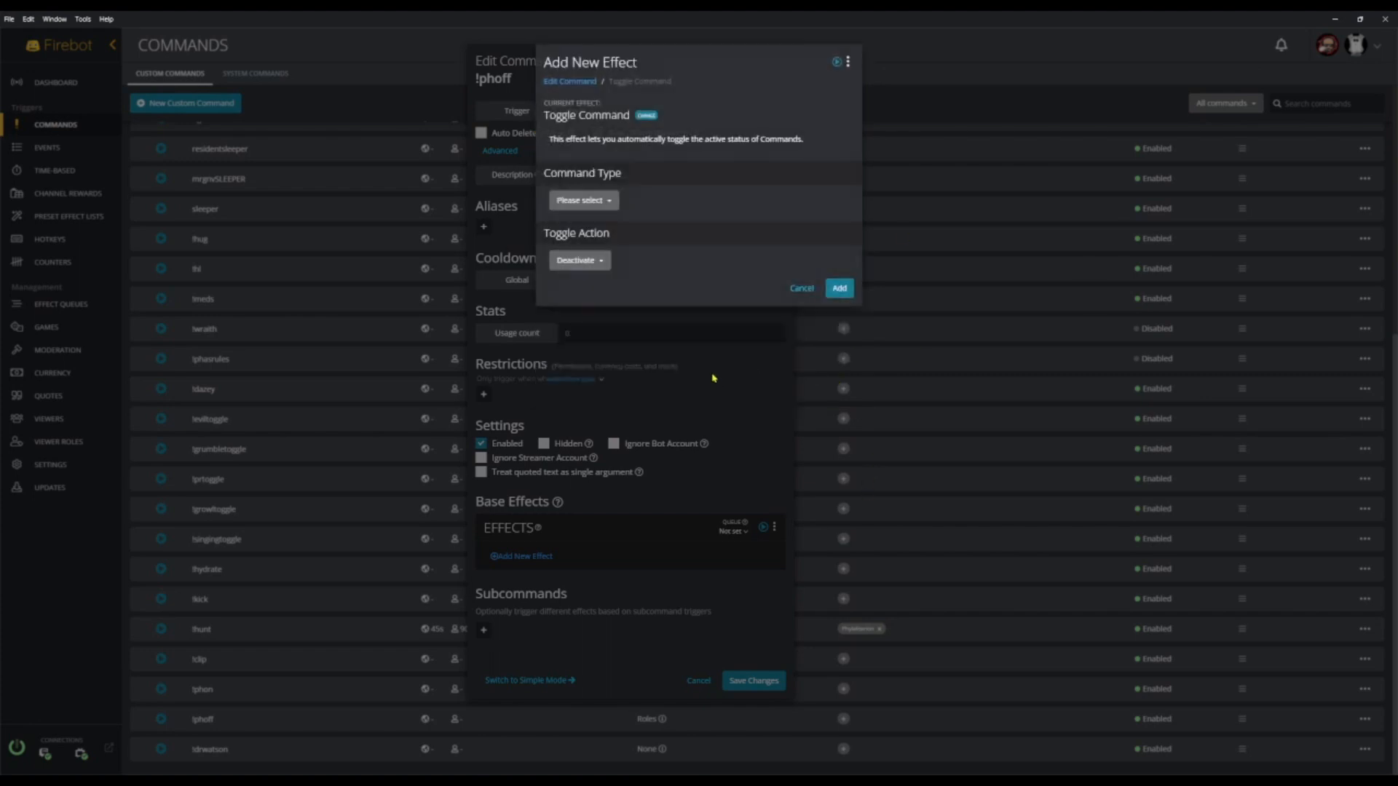
Configure the toggle effect to deactivate the custom command !hunt and add it to the !phoff command
left_click(583, 201)
left_click(575, 237)
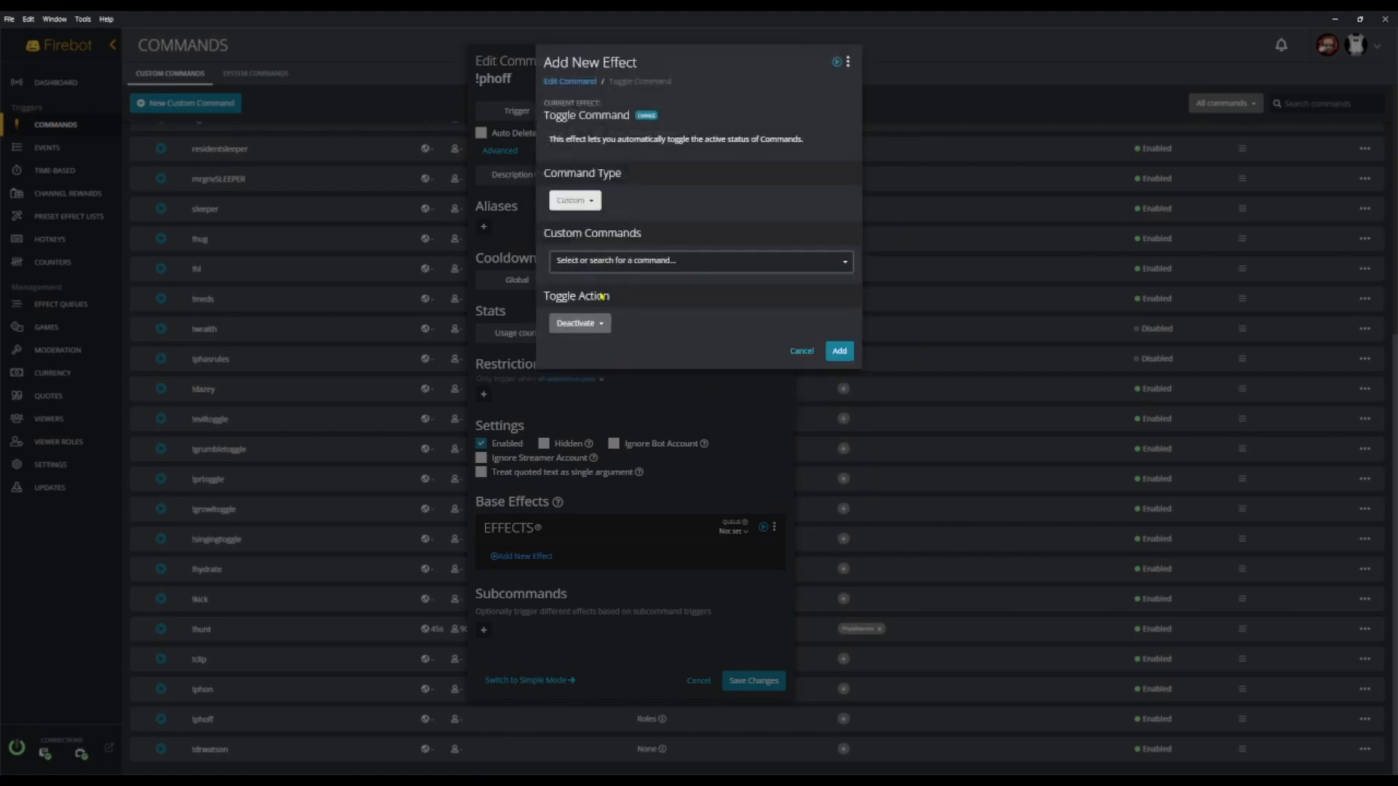
left_click(614, 264)
scroll(612, 378, "down", 5)
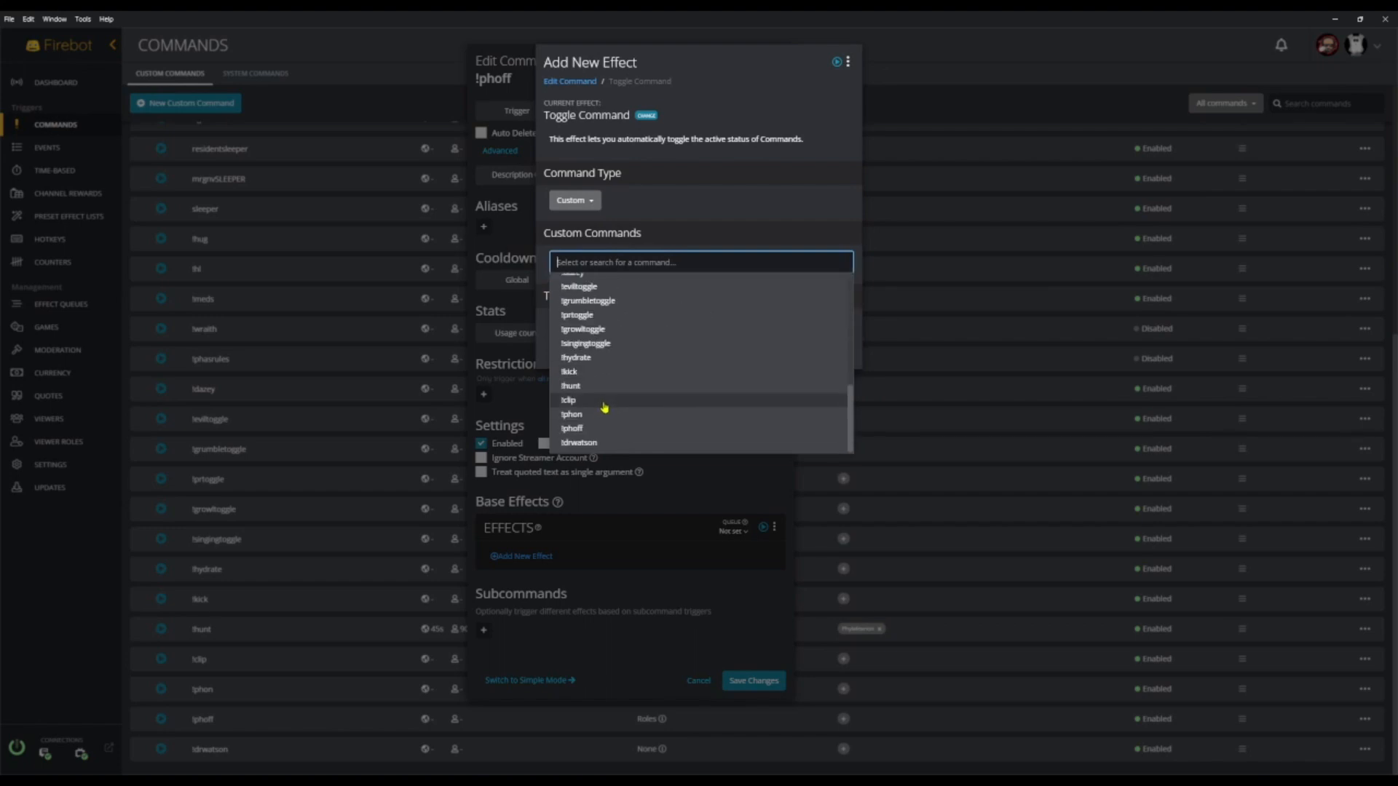
left_click(575, 386)
left_click(575, 325)
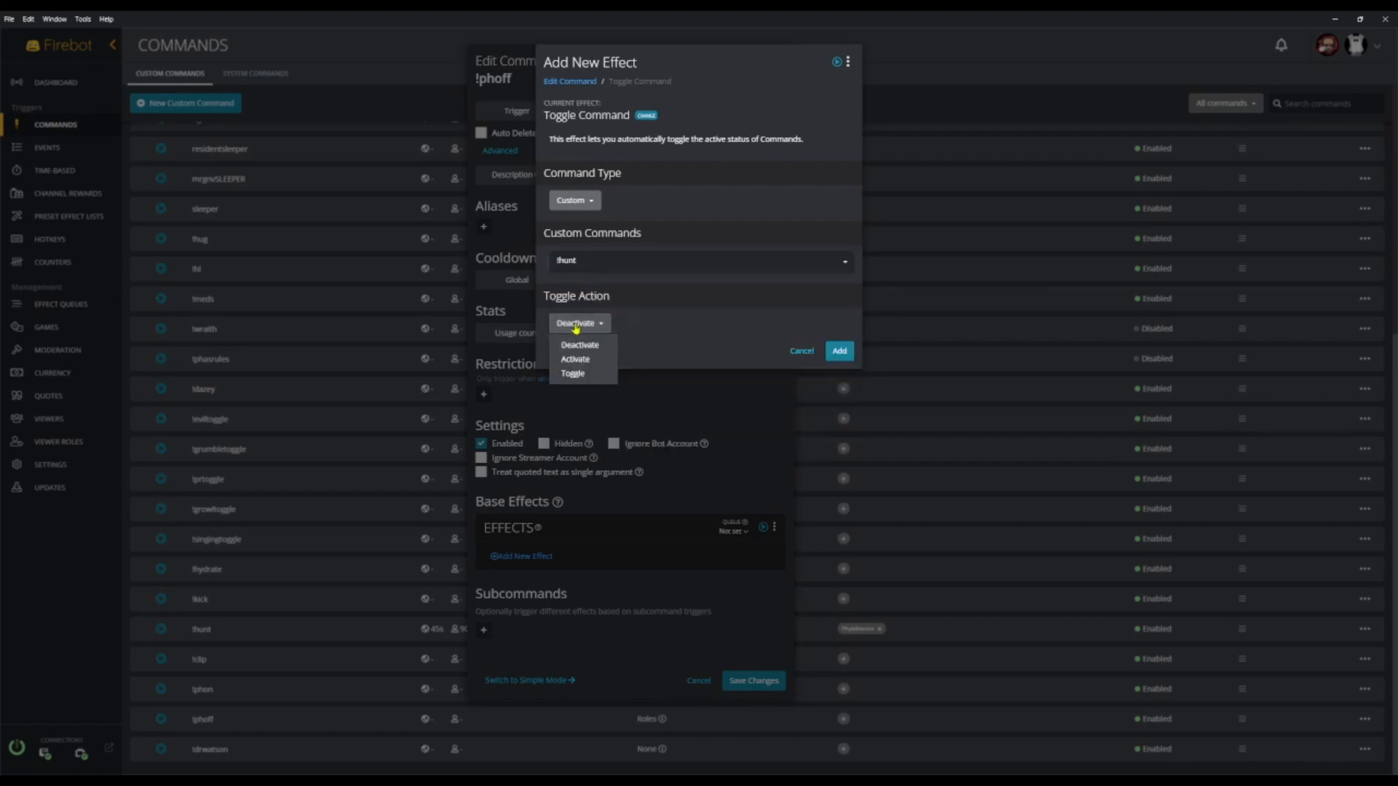
left_click(580, 344)
left_click(839, 351)
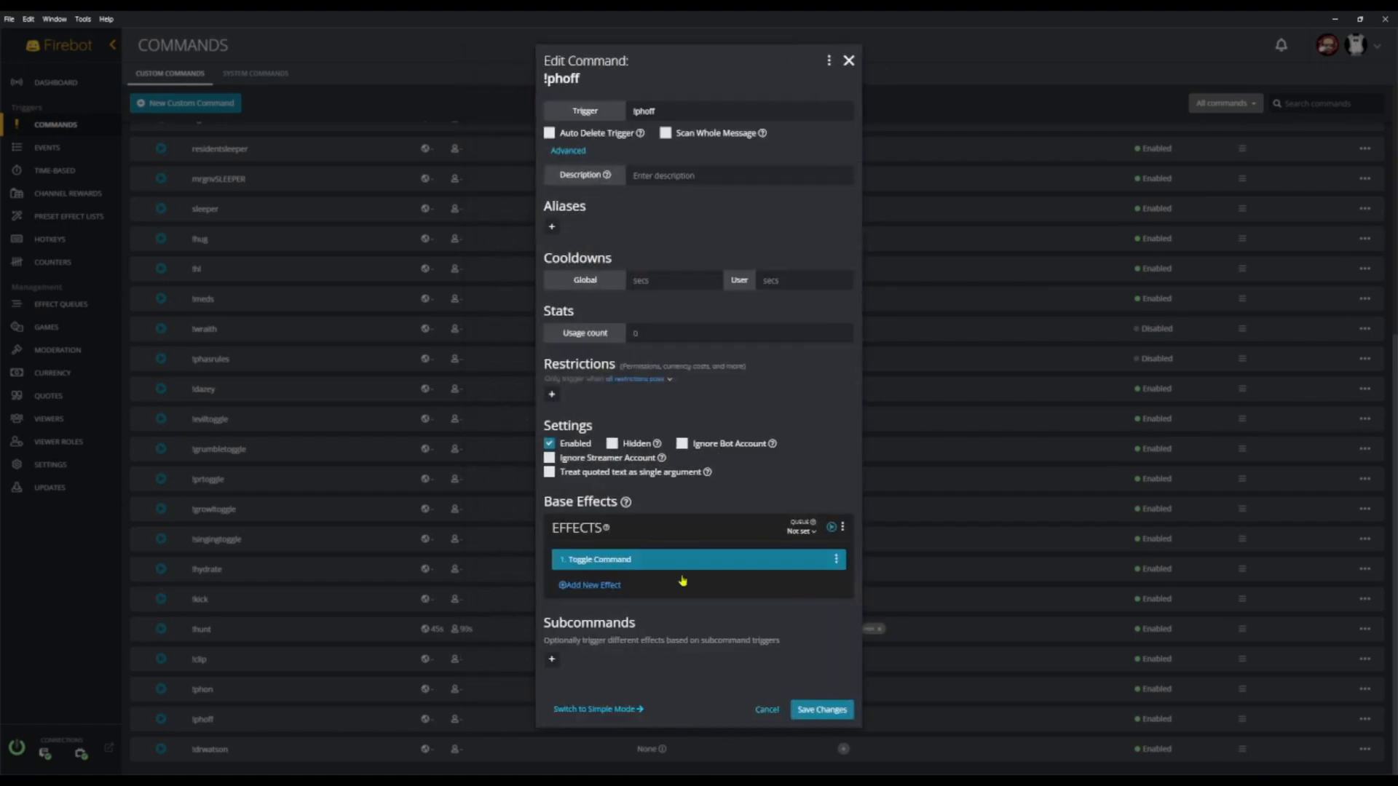
Search the effects for "chat" and choose the Chat effect as the !phoff command's second effect
left_click(610, 586)
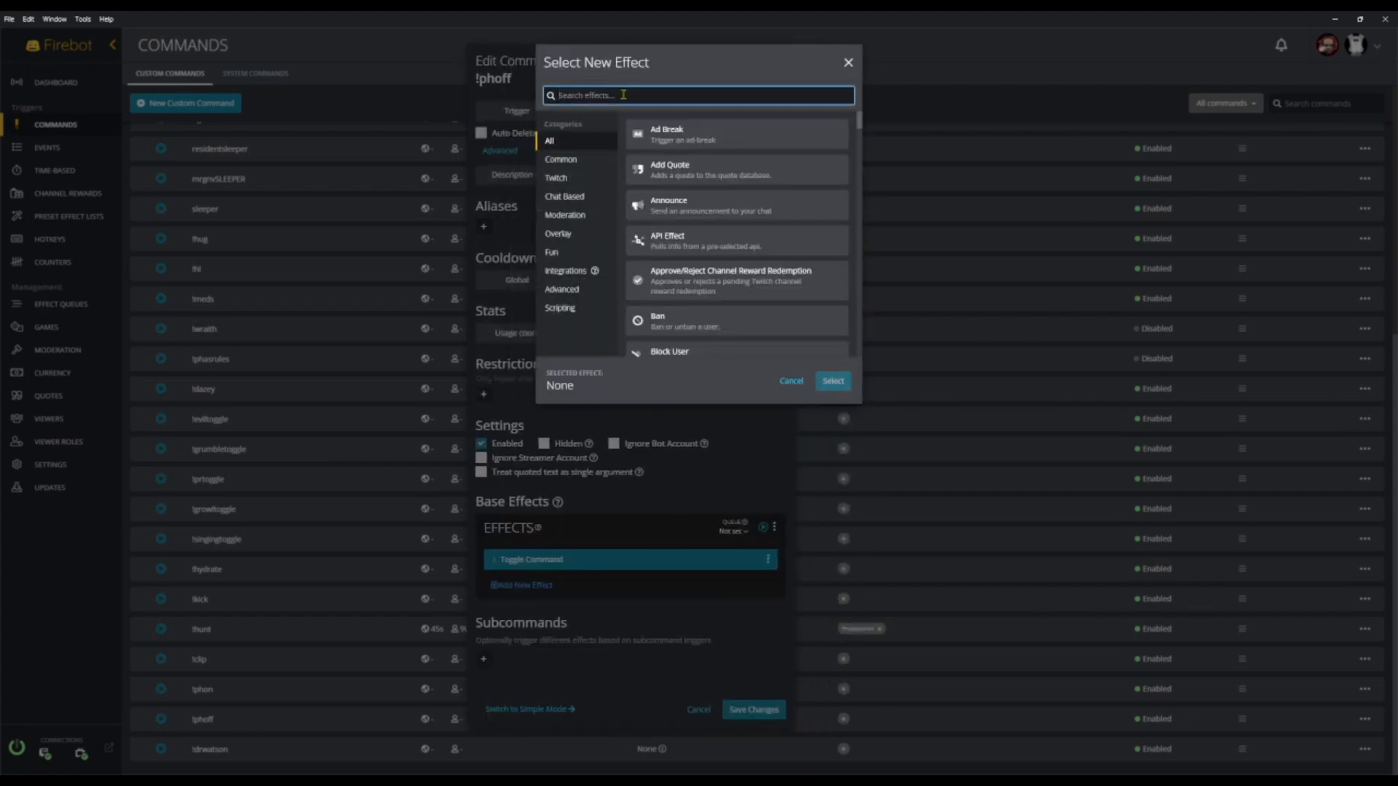
type("chat")
left_click(786, 240)
left_click(833, 381)
Enter the chat message "Phylakterion twitch integration is now off!" and add the effect to the !phoff command
left_click(600, 249)
type("Phylakterion")
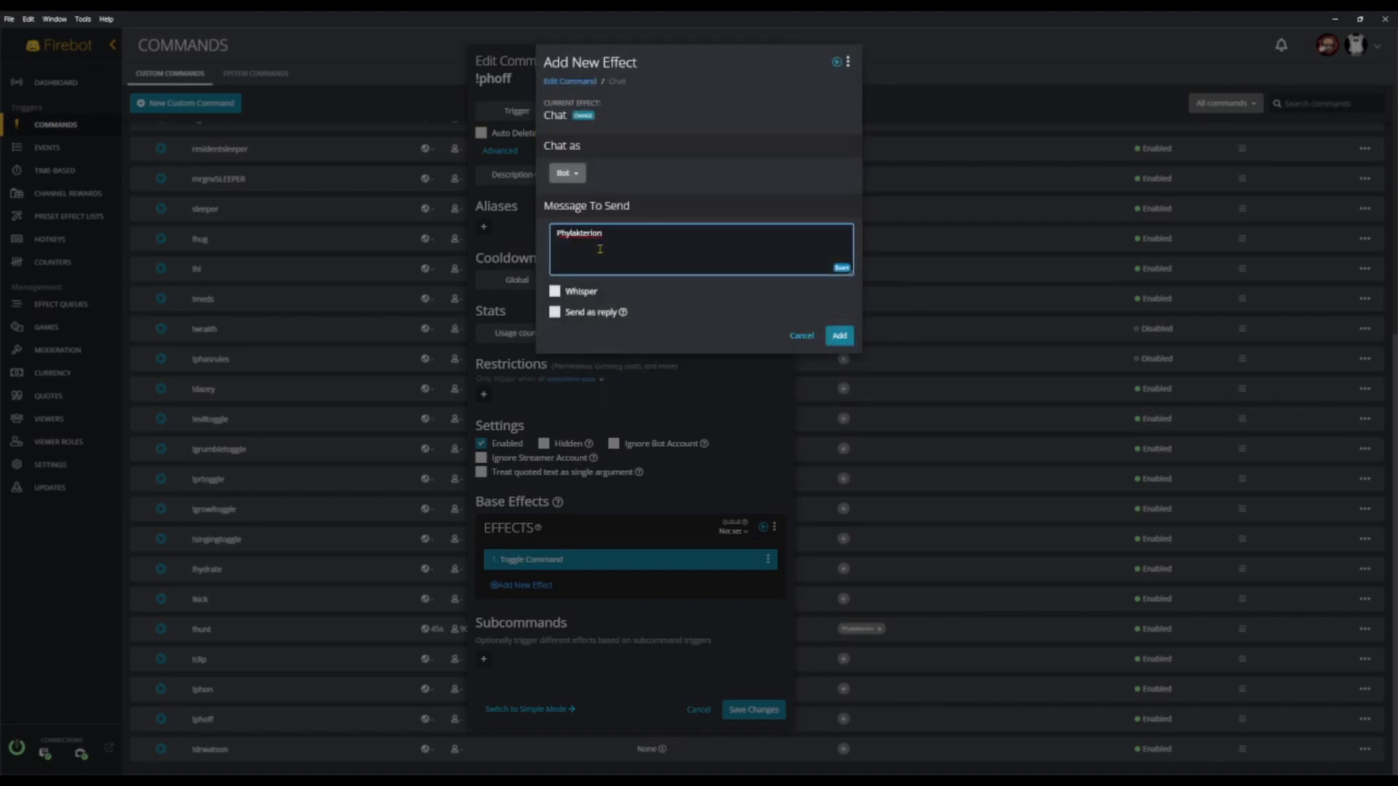
type(" twitch integrati9n")
key("BackSpace")
type("n is now off!")
left_click(839, 335)
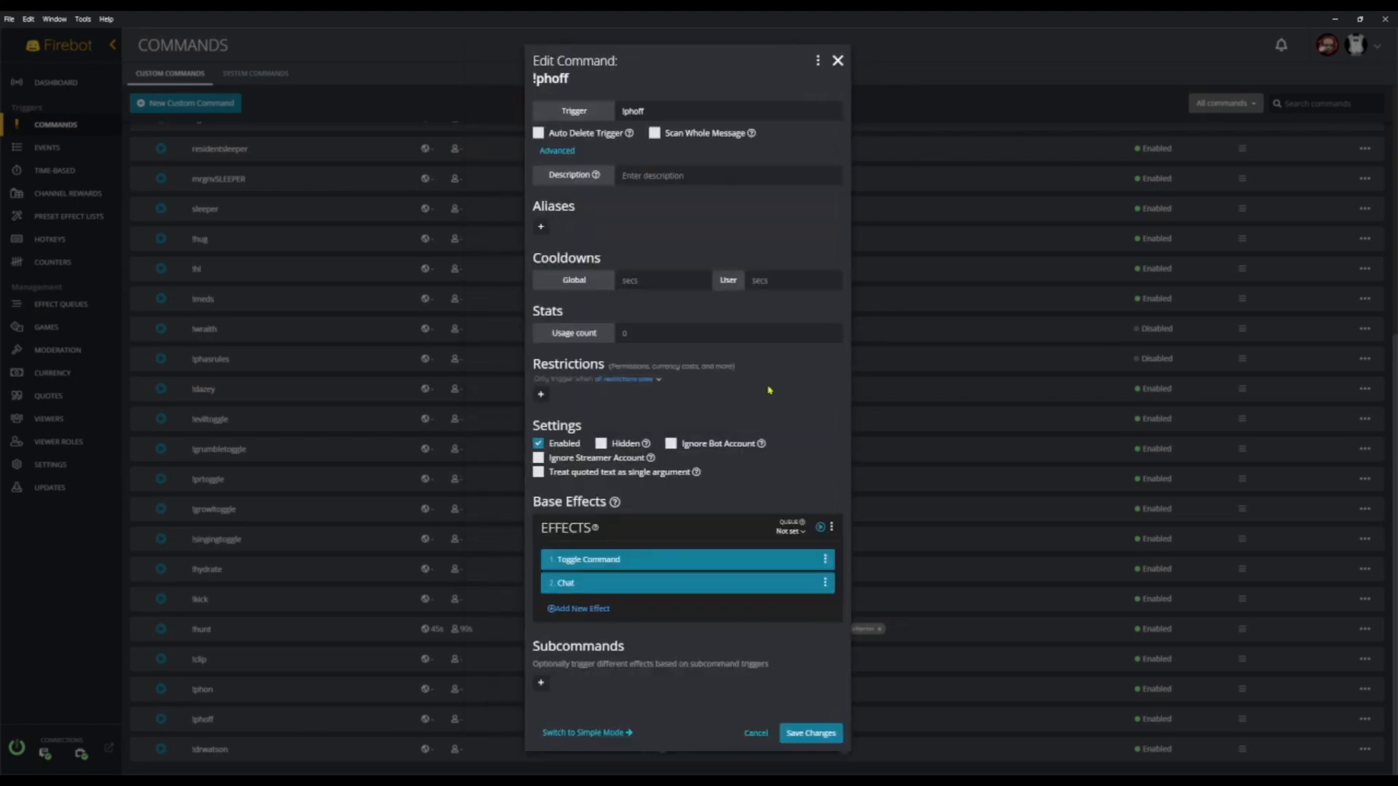
Make !phoff ignore the bot account, try to save the command, and close its editor
left_click(681, 444)
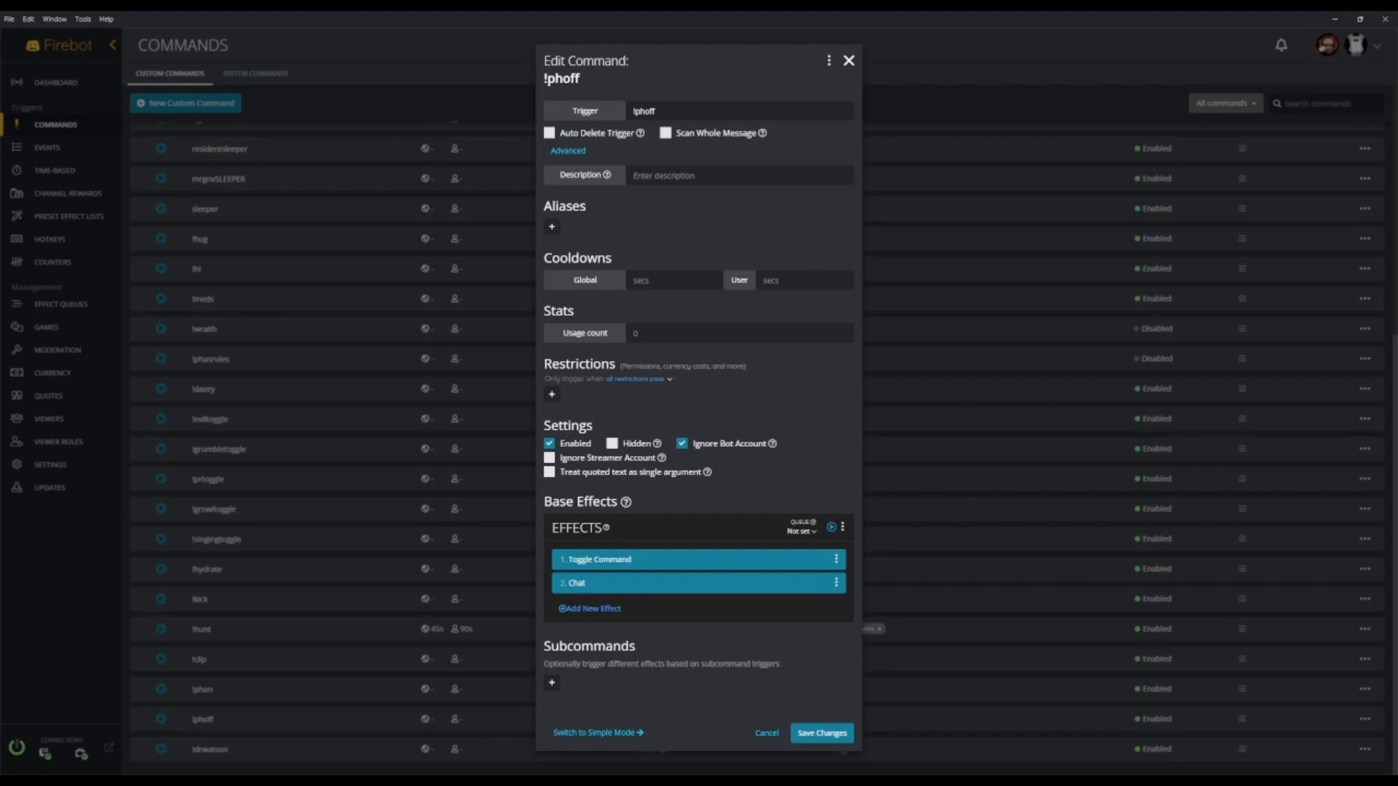
left_click(822, 733)
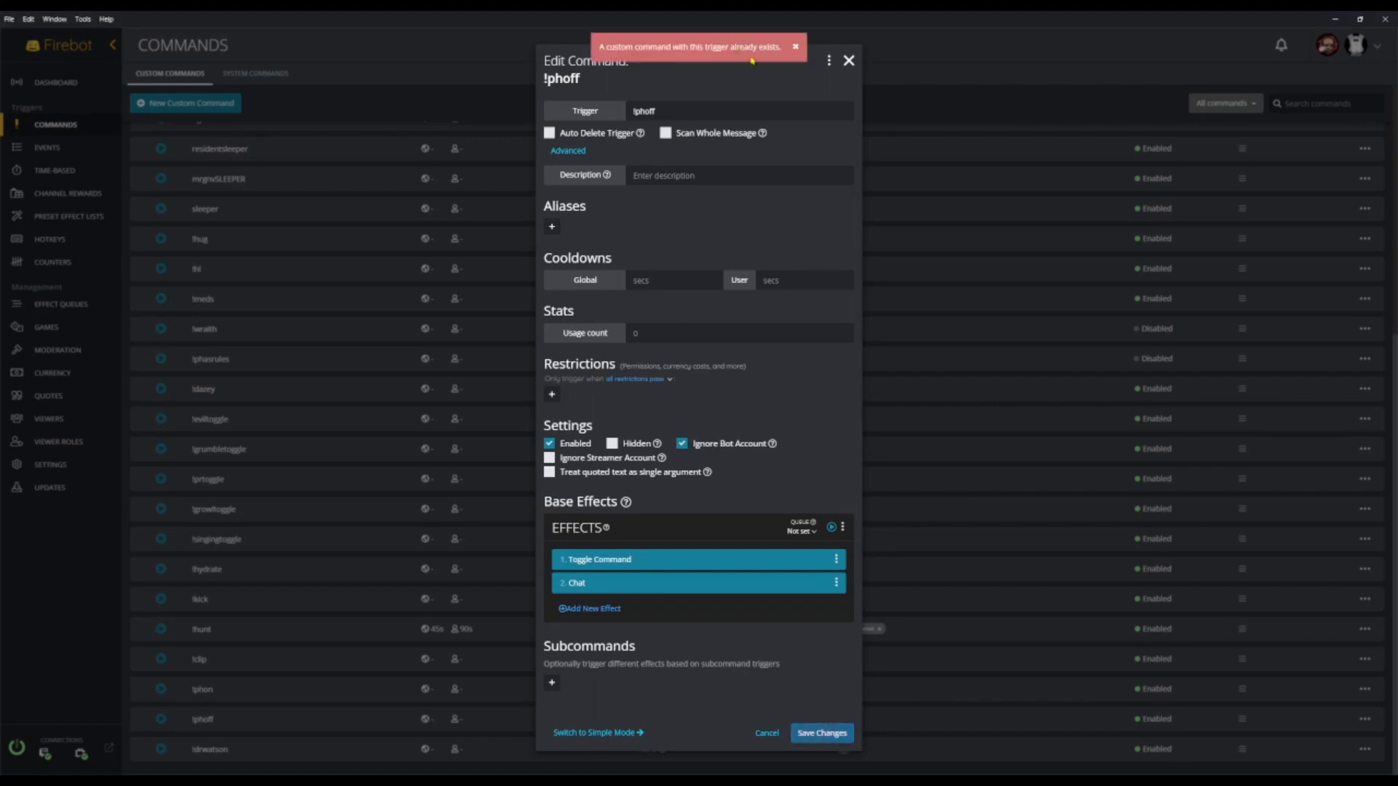
left_click(849, 64)
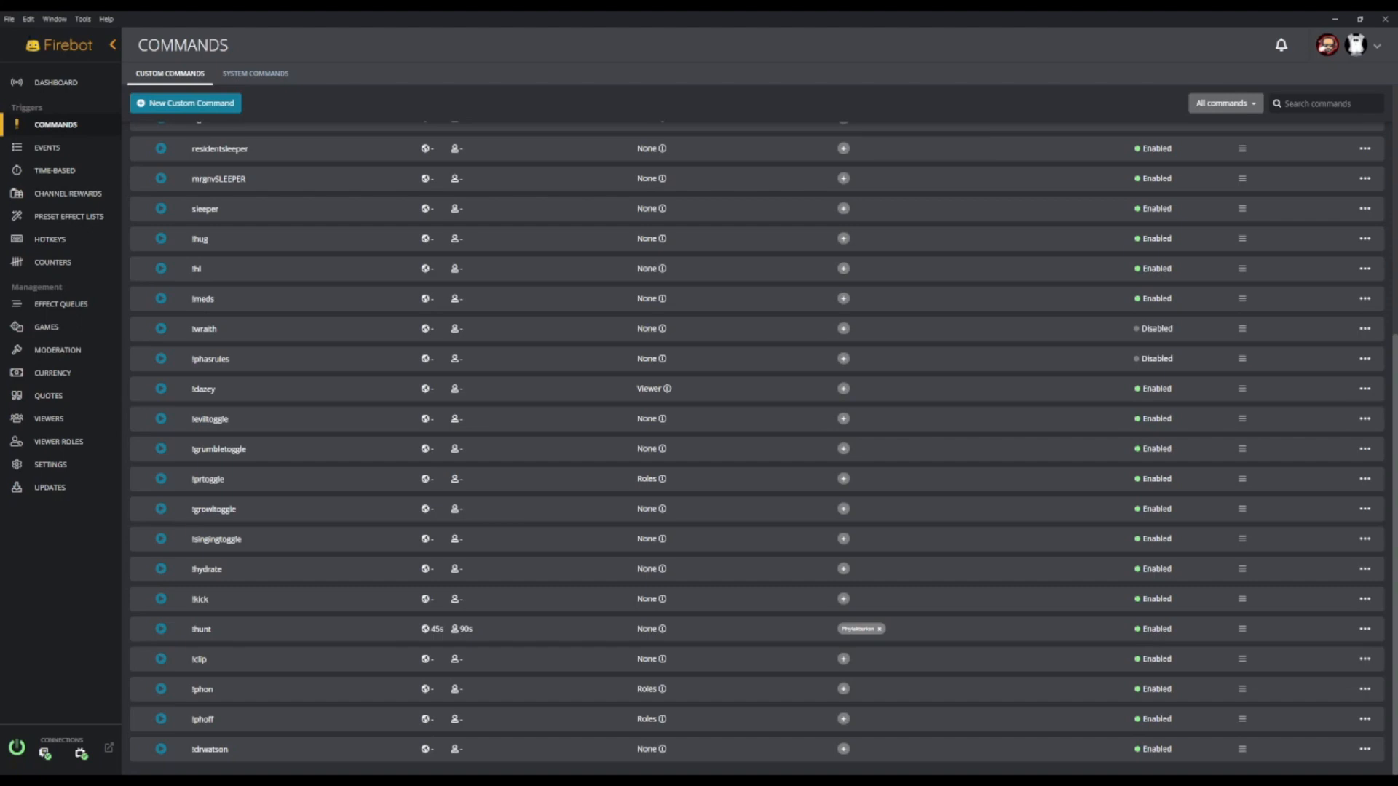
double_click(1133, 631)
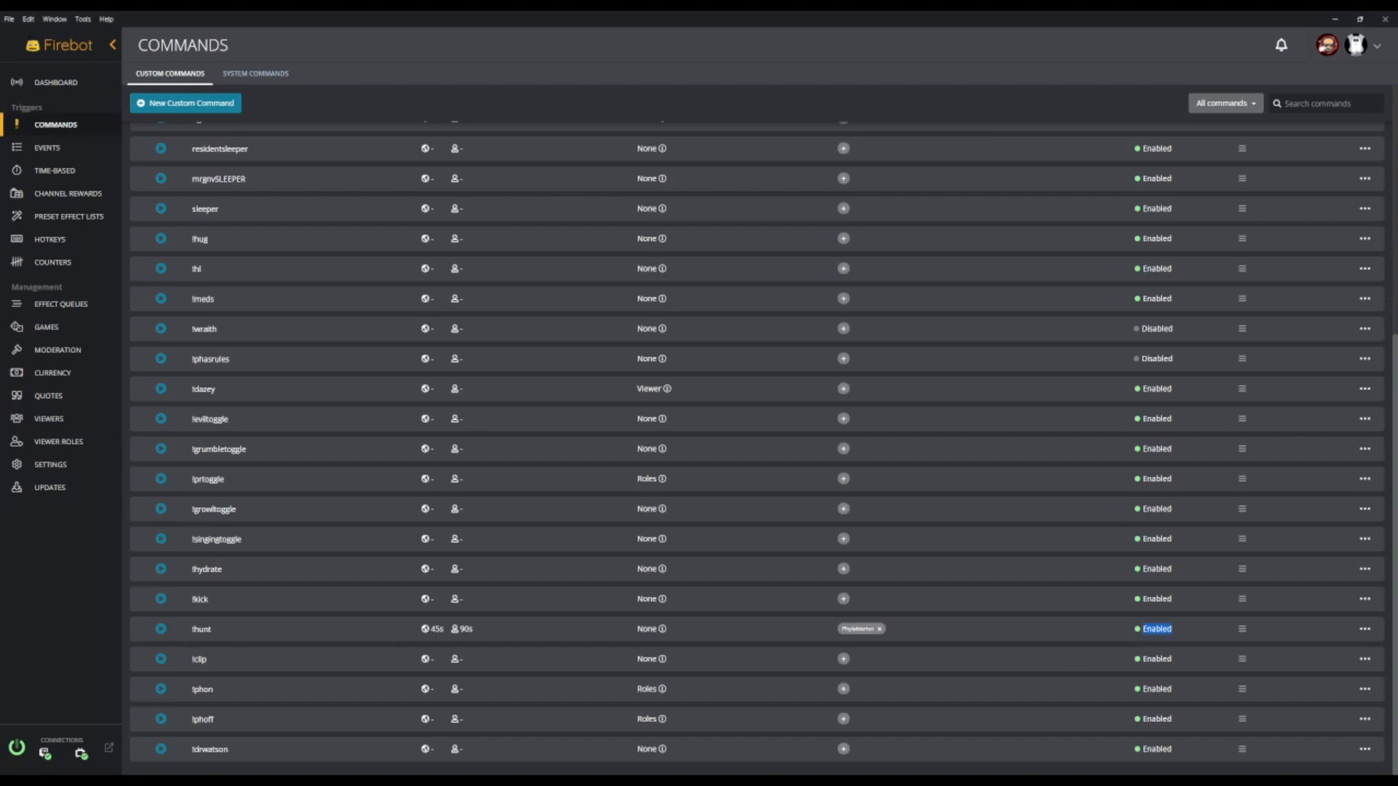